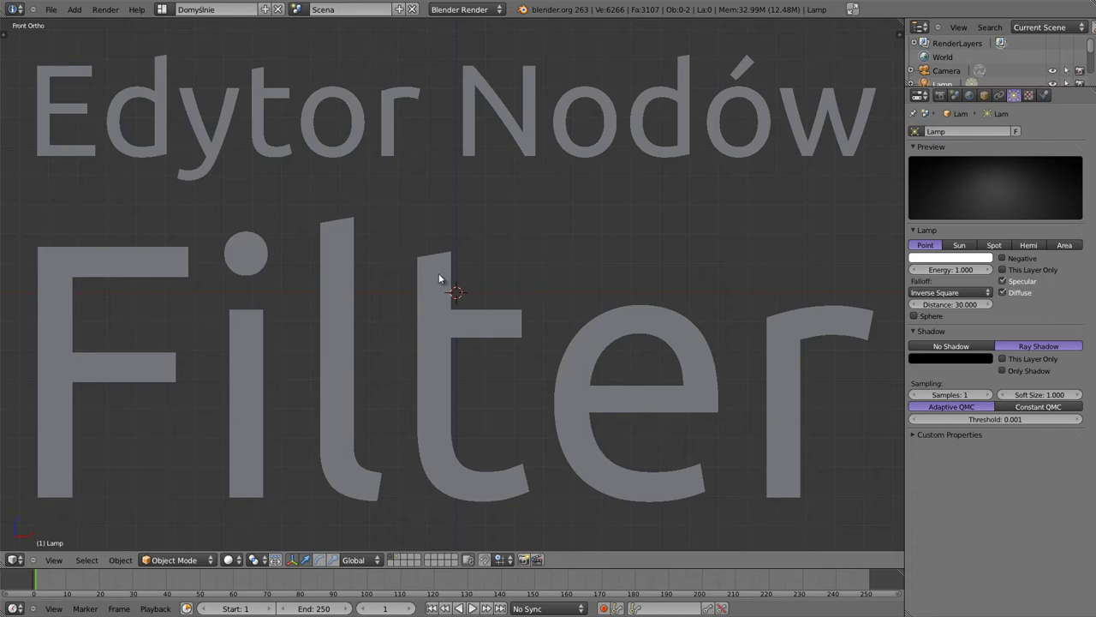
Step: Switch the main area from the 3D view of the Filter text to the Node Editor
key(shift+F3)
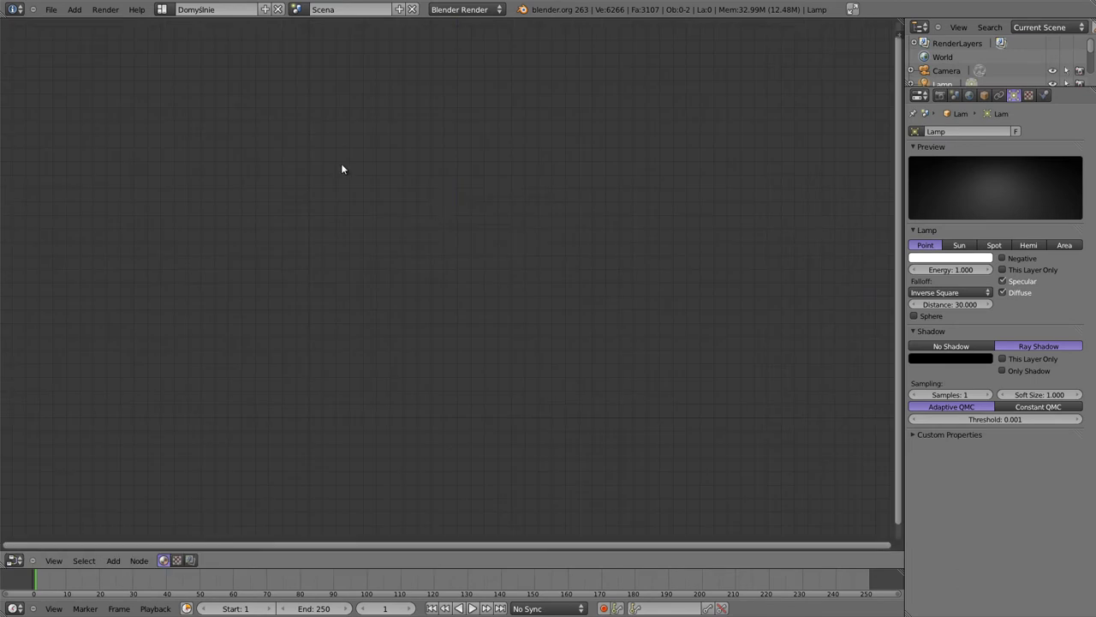
Step: Enable Use Nodes on the compositing tree and add a Soften filter node at the upper left
click(190, 560)
click(219, 562)
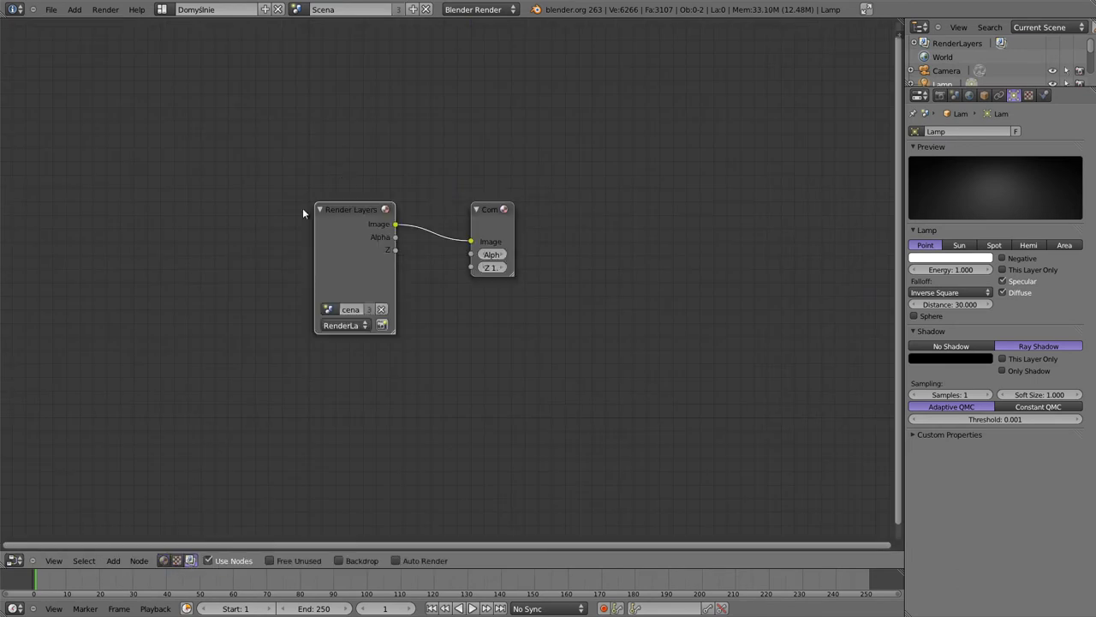
key(shift+a)
mouse_move(281, 170)
click(363, 169)
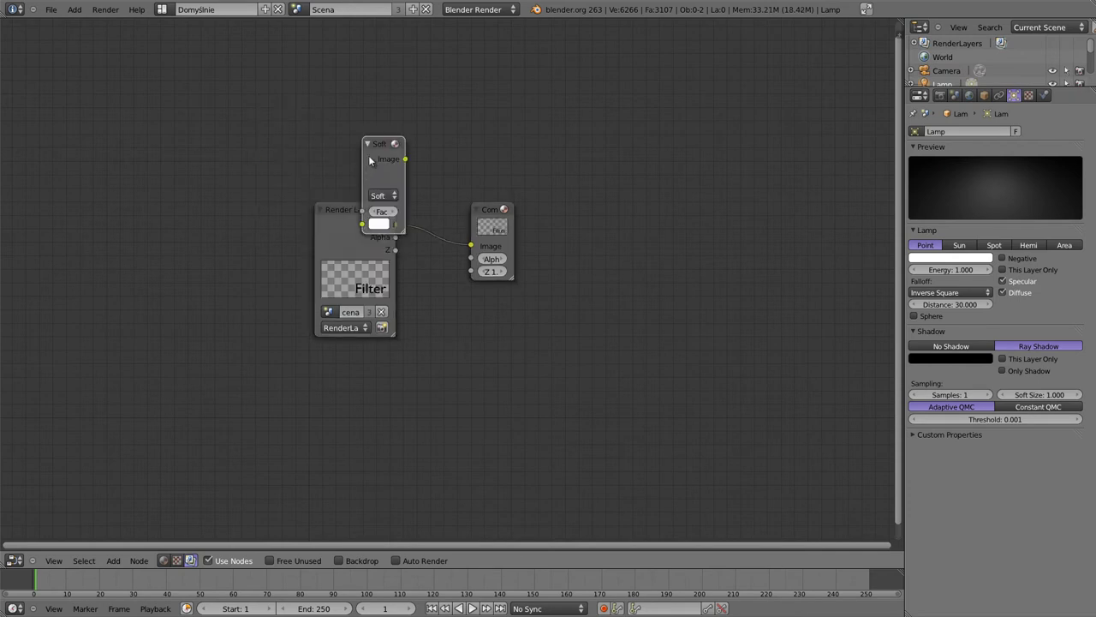
click(222, 86)
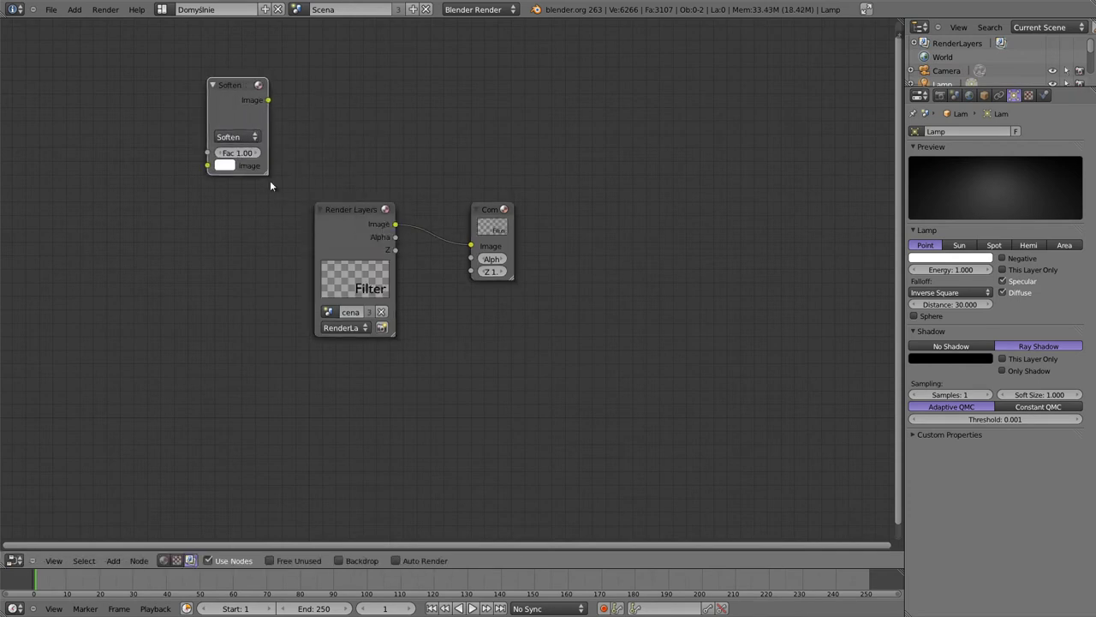
Step: Spread the nodes out: Render Layers left, Soften centre, Composite right
drag(250, 97, 458, 114)
drag(343, 210, 201, 200)
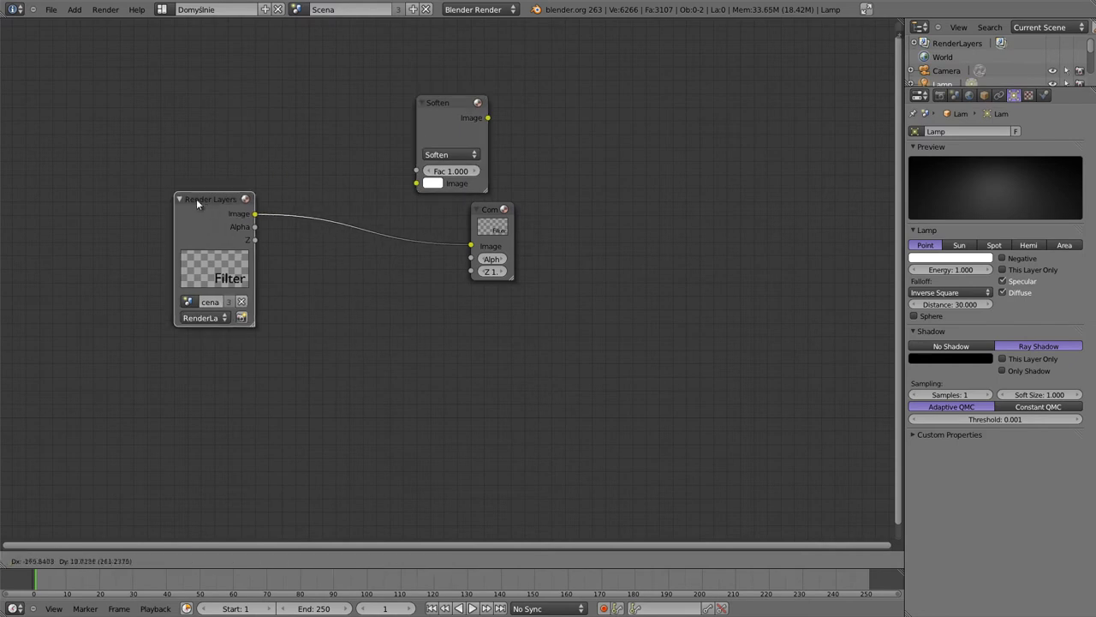
drag(489, 214, 644, 206)
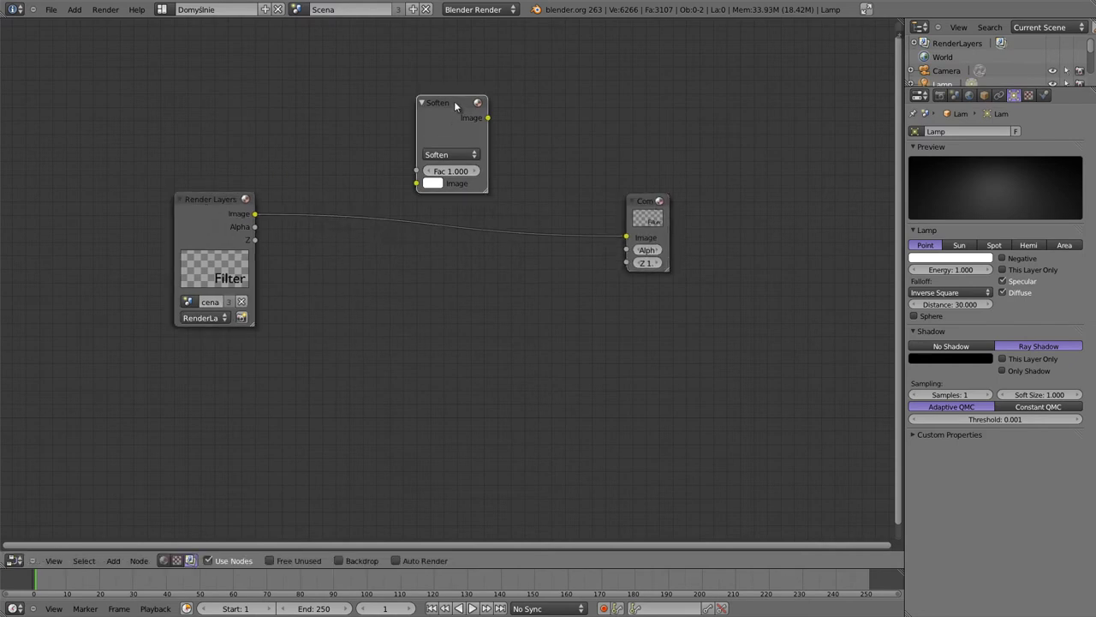
drag(456, 105, 418, 107)
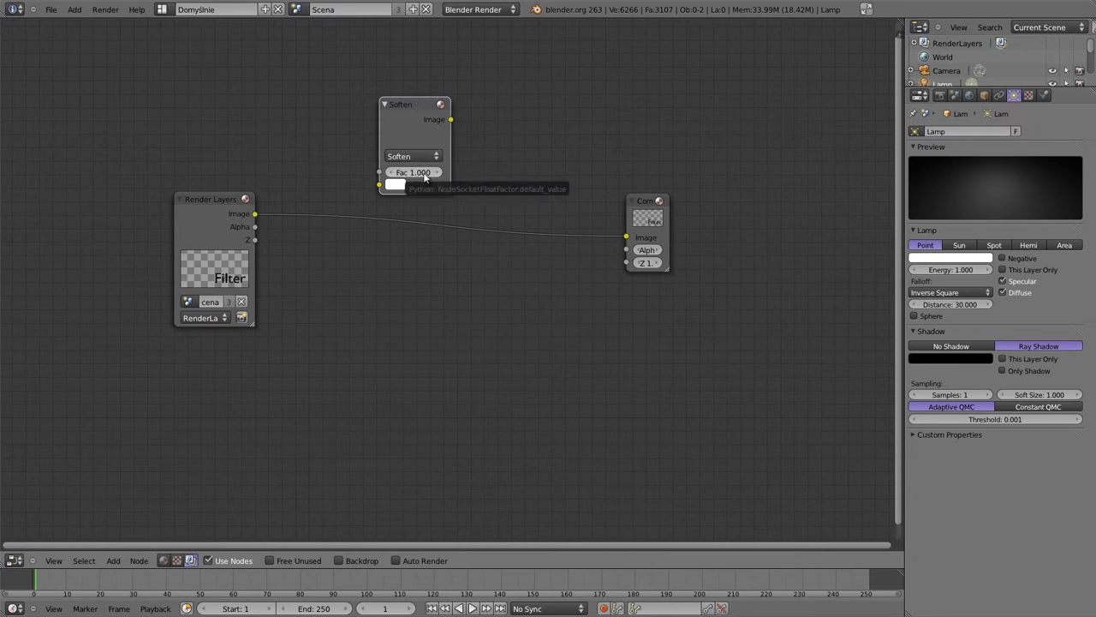
Step: Add a Viewer fed by Render Layers and show it as an enlarged backdrop
ctrl+shift+click(203, 199)
mouse_move(347, 192)
mouse_down()
mouse_move(587, 304)
mouse_move(353, 287)
mouse_up()
click(338, 561)
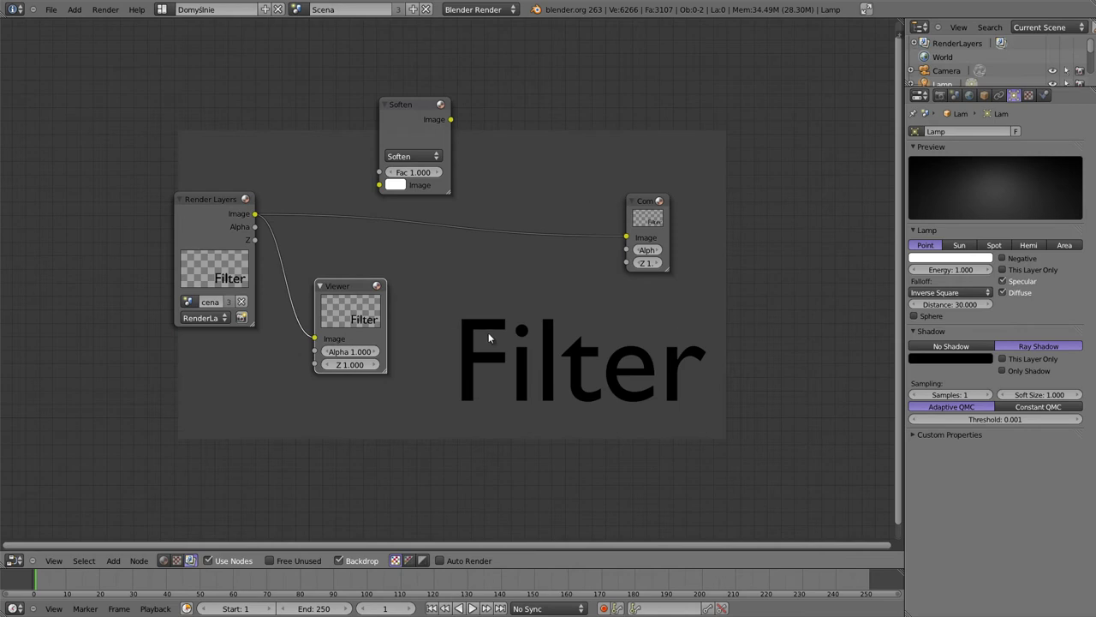
key(alt+v)
key(alt+v)
key(alt+v)
key(alt+v)
key(alt+v)
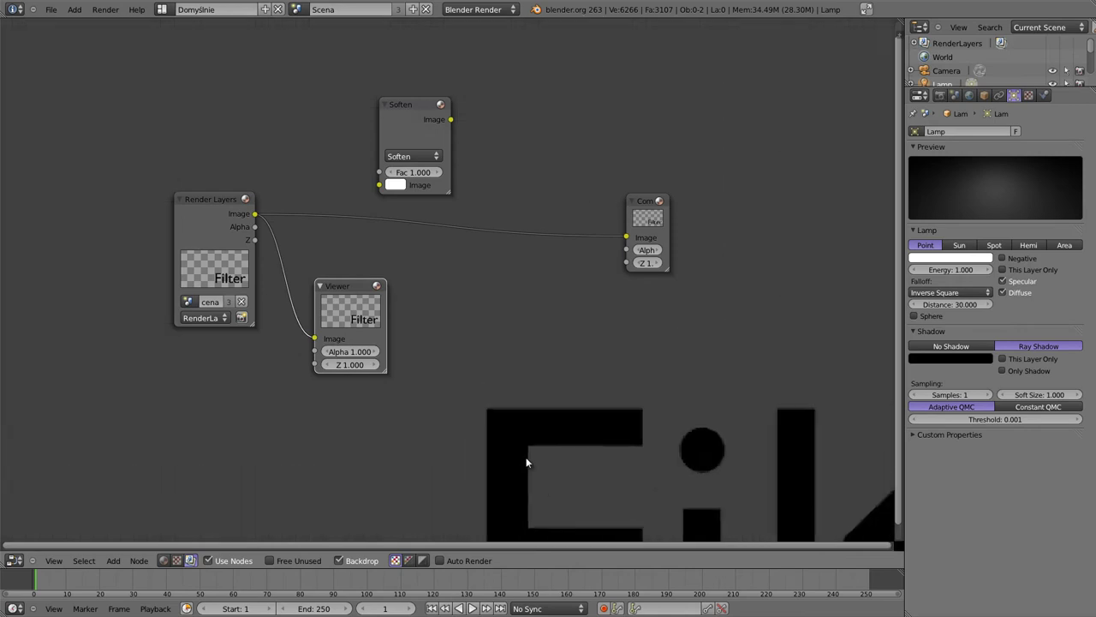
key(alt+v)
key(alt+v)
Step: Reposition the backdrop and insert Soften into the Render Layers–Composite link
mouse_move(543, 490)
alt+middle_down()
mouse_move(562, 444)
mouse_move(526, 406)
mouse_move(515, 317)
mouse_move(455, 320)
alt+middle_up()
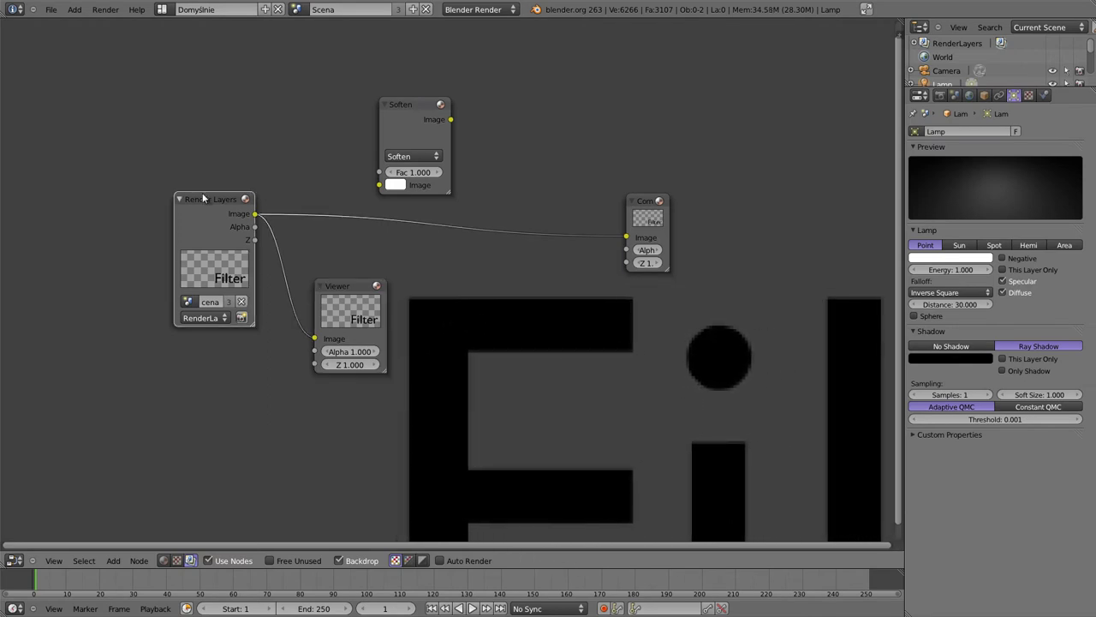
drag(210, 199, 173, 172)
mouse_move(401, 105)
mouse_down()
mouse_move(496, 119)
mouse_move(427, 91)
mouse_move(400, 161)
mouse_move(426, 139)
mouse_up()
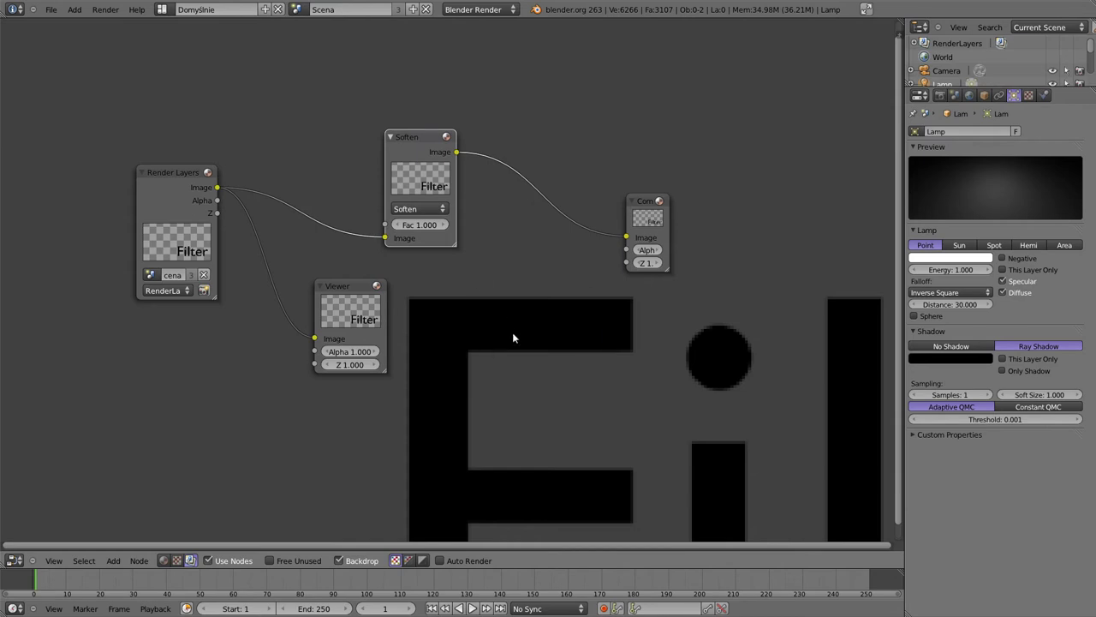
Step: Test the Soften Fac value and widen the Composite node to show its preview
click(425, 226)
key(Return)
mouse_move(669, 269)
mouse_down()
mouse_move(700, 268)
mouse_move(685, 268)
mouse_up()
drag(655, 205, 696, 137)
Step: Link Soften's output to the Viewer, arrange the nodes in a row, and restore Fac to 1.000
ctrl+shift+click(437, 193)
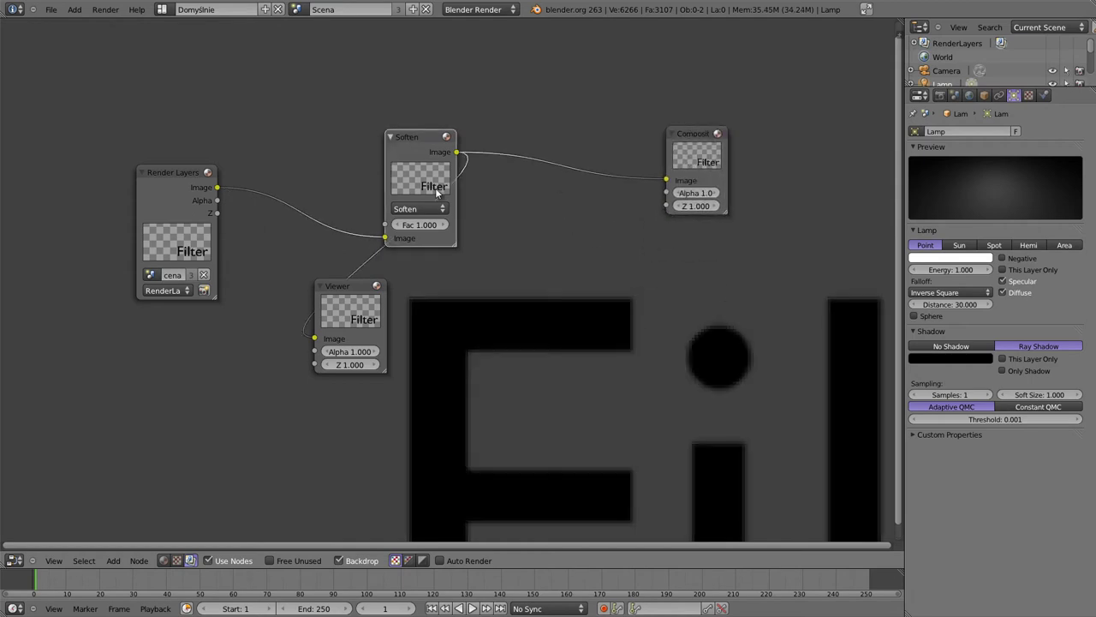
drag(351, 286, 568, 179)
drag(695, 131, 653, 51)
drag(571, 181, 607, 160)
drag(393, 142, 376, 137)
drag(401, 221, 360, 221)
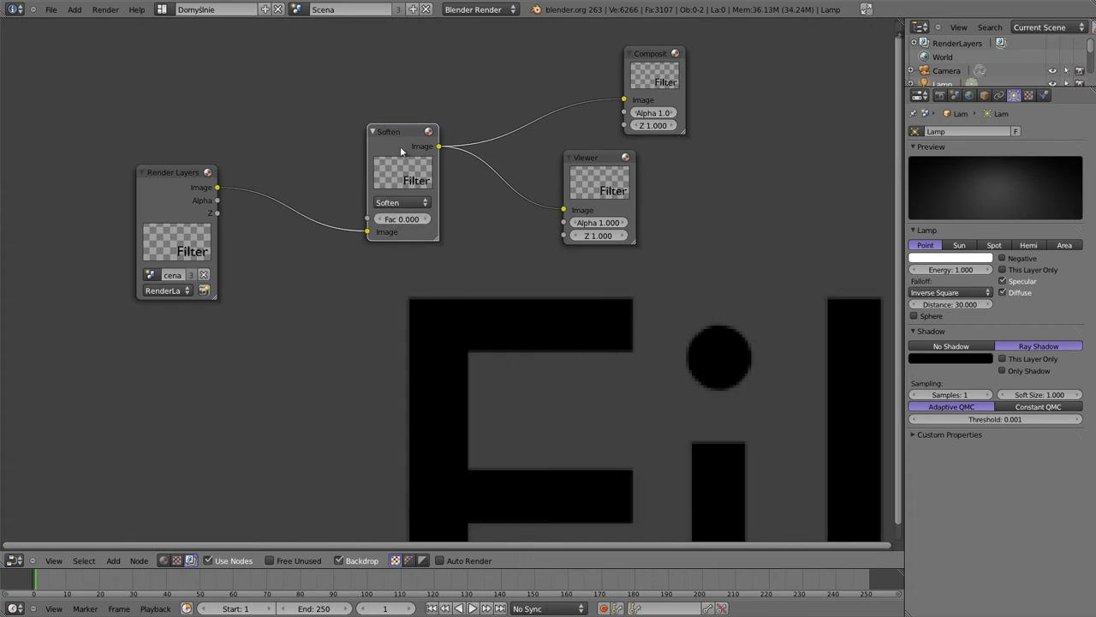
drag(402, 219, 454, 219)
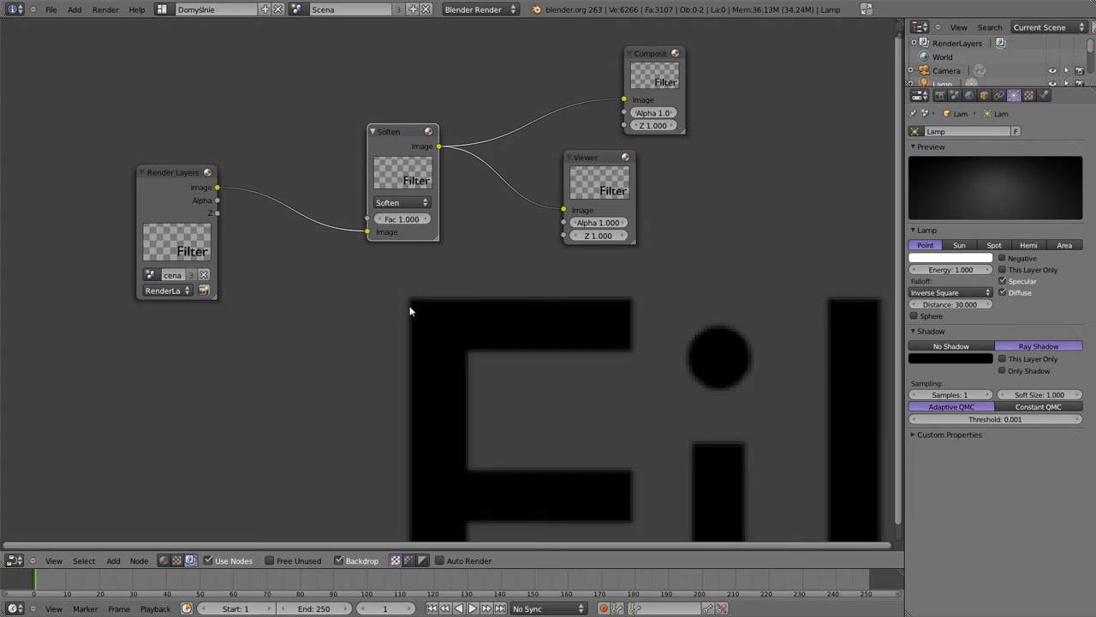
alt+middle_drag(411, 312, 438, 280)
key(alt+v)
key(alt+v)
key(alt+v)
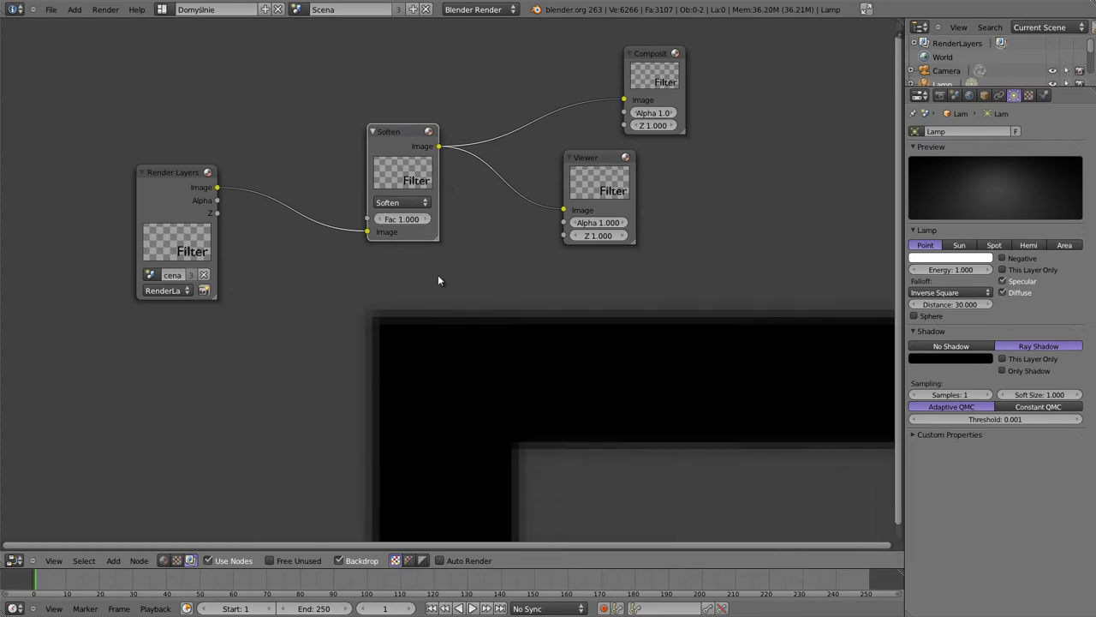
key(alt+v)
key(alt+v)
key(alt+v)
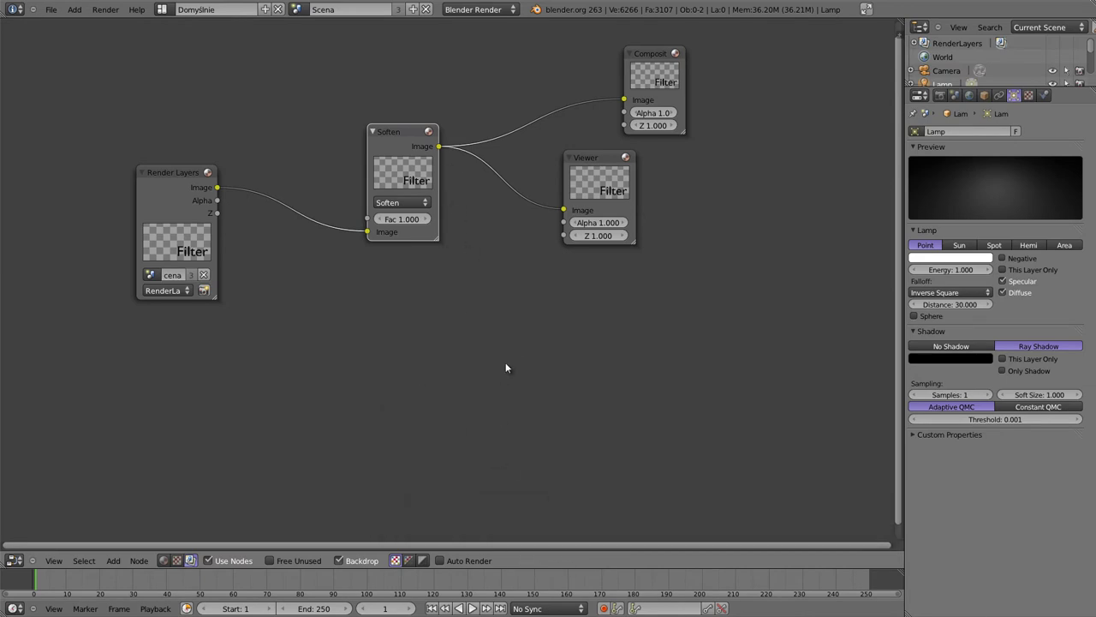
key(v)
key(v)
mouse_move(299, 431)
alt+middle_down()
mouse_move(489, 347)
mouse_move(646, 176)
alt+middle_up()
alt+middle_drag(547, 411, 564, 381)
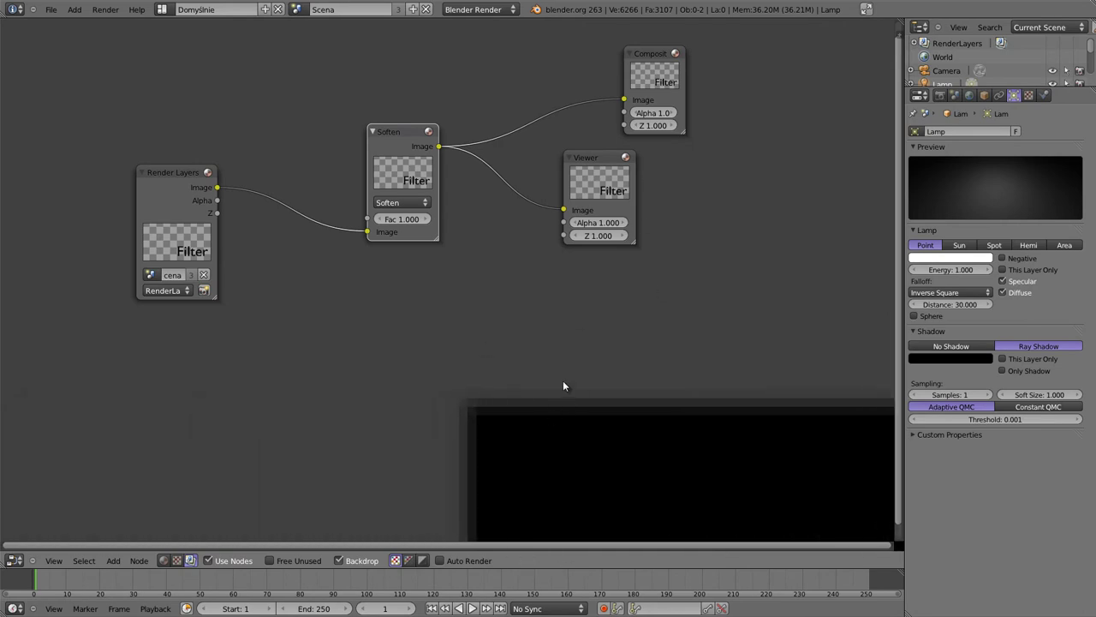
click(402, 219)
text(0)
key(Return)
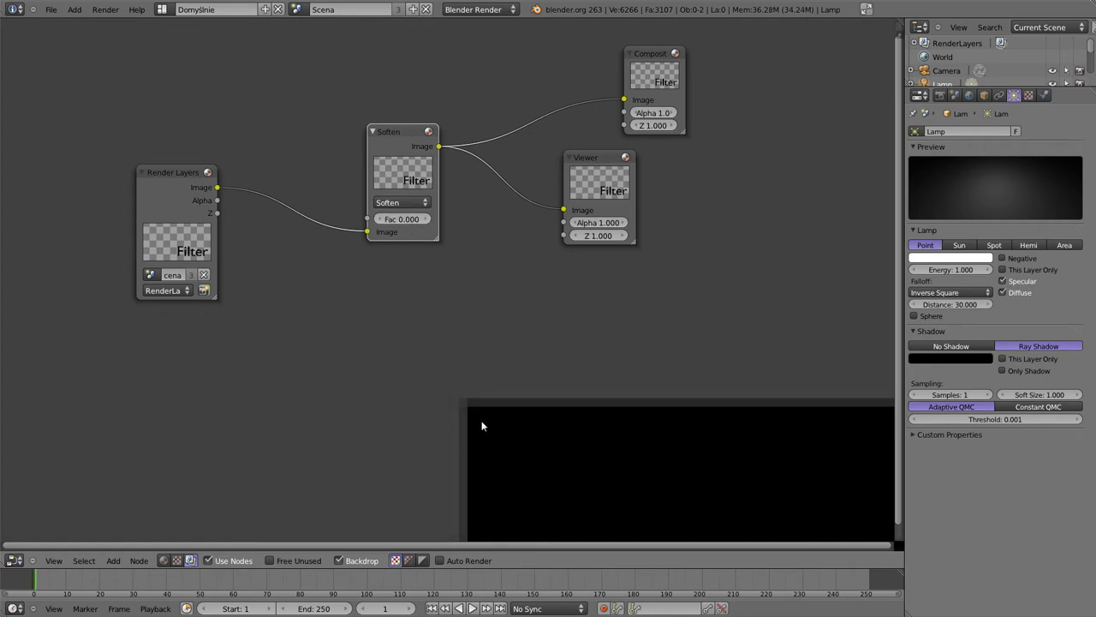
click(401, 219)
text(1)
key(Return)
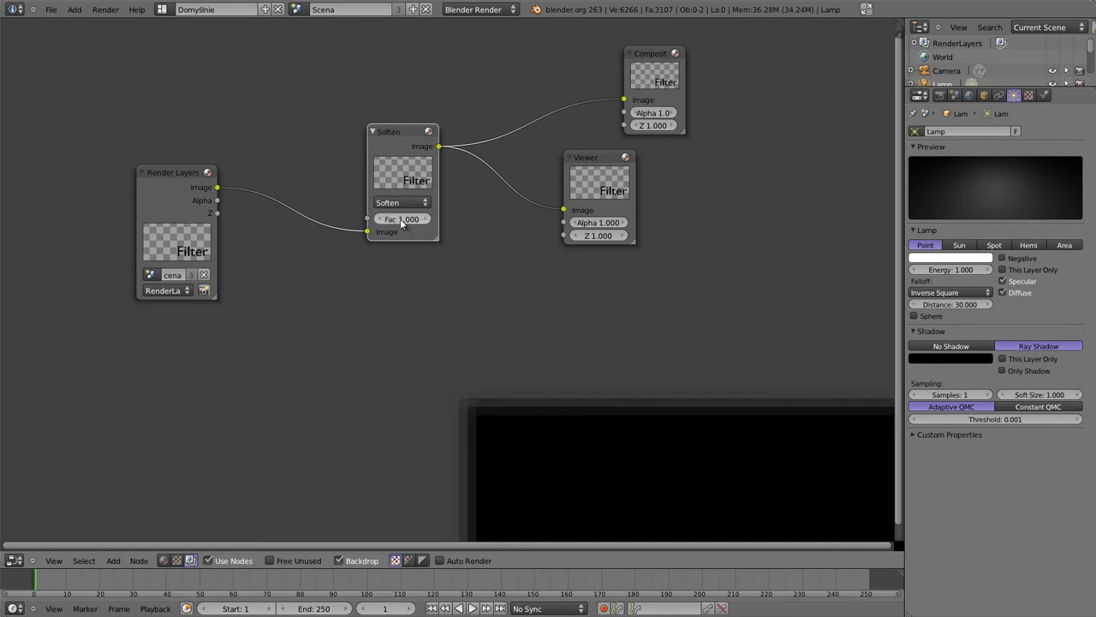
key(alt+v)
key(alt+v)
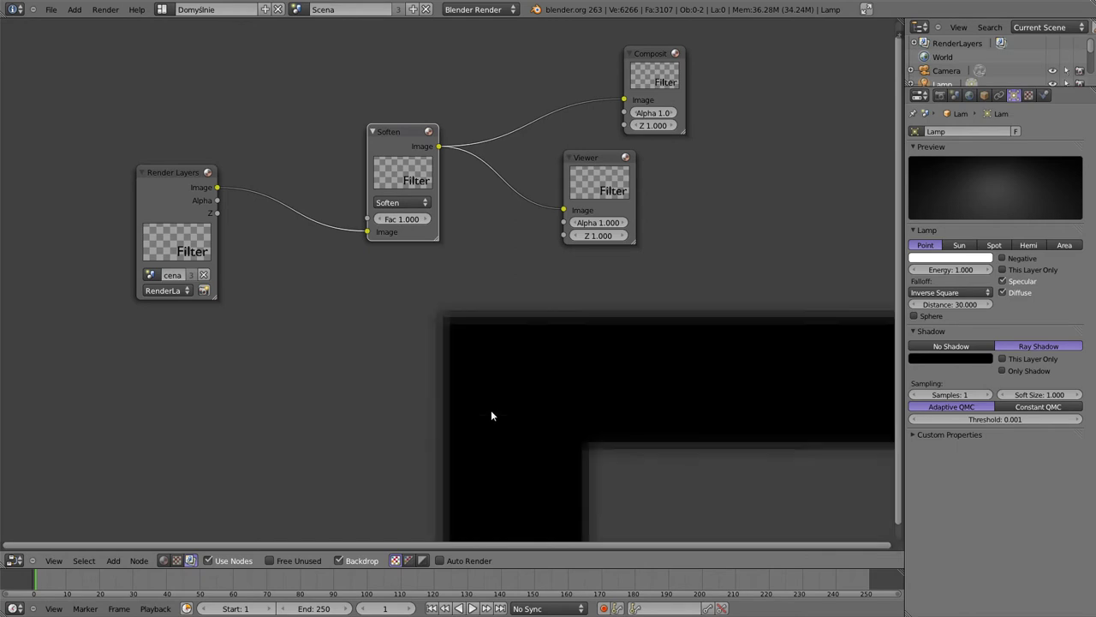
key(alt+v)
key(alt+v)
key(alt+v)
key(alt+v)
key(alt+v)
key(v)
mouse_move(478, 261)
alt+middle_down()
mouse_move(533, 486)
mouse_move(500, 517)
alt+middle_up()
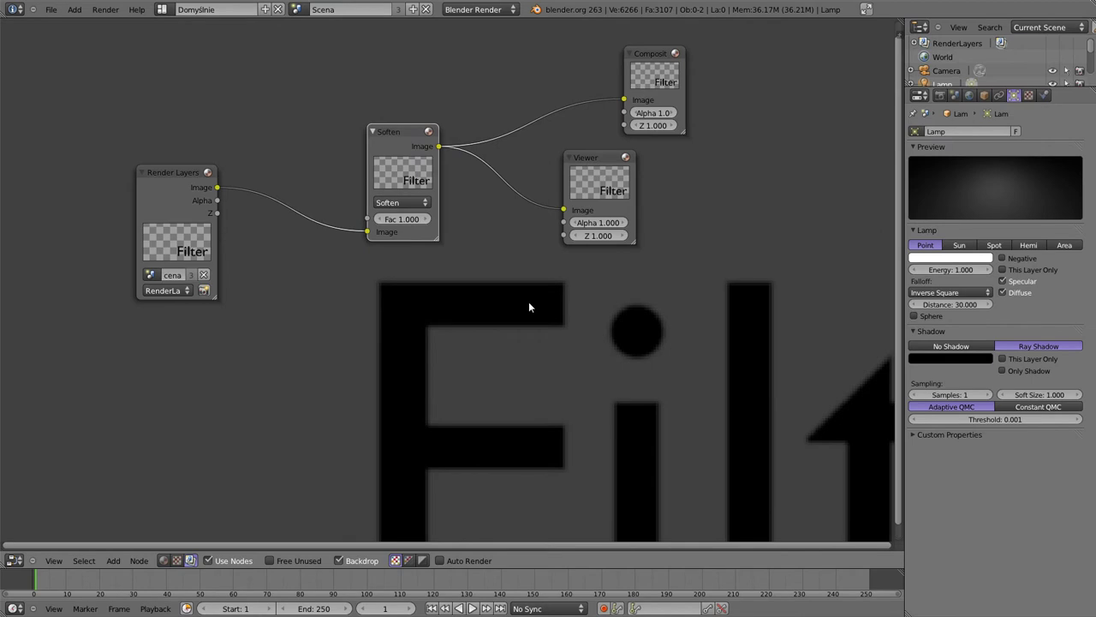
drag(400, 128, 384, 123)
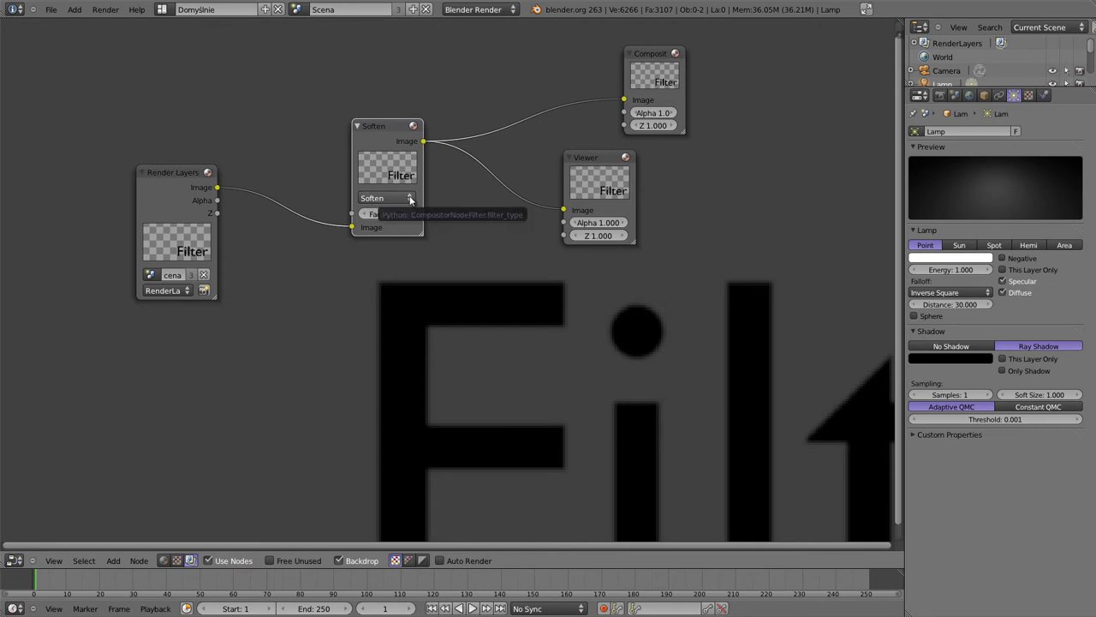
Step: Change the filter type to Sharpen and lower its Fac to 0.200
click(410, 199)
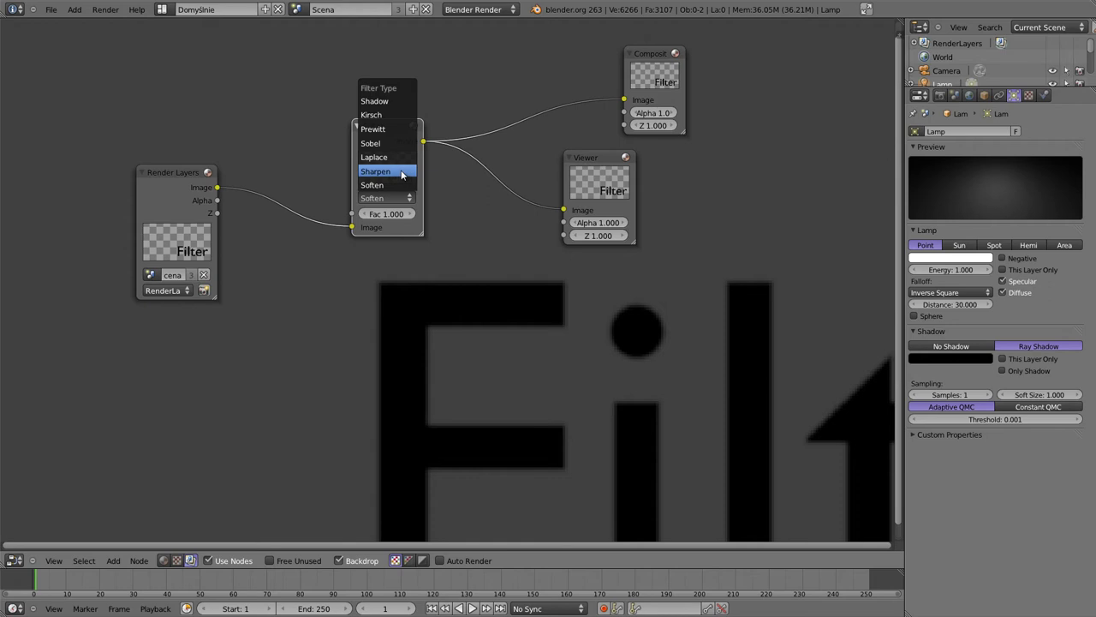
click(403, 174)
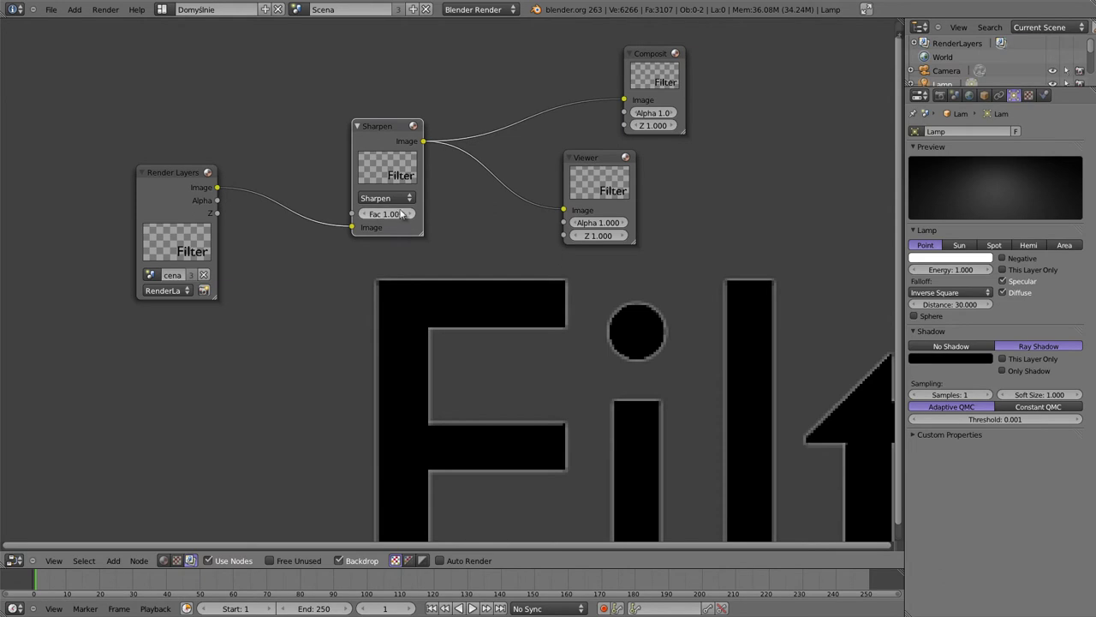
mouse_move(505, 366)
alt+middle_down()
mouse_move(392, 257)
mouse_move(532, 442)
alt+middle_up()
key(v)
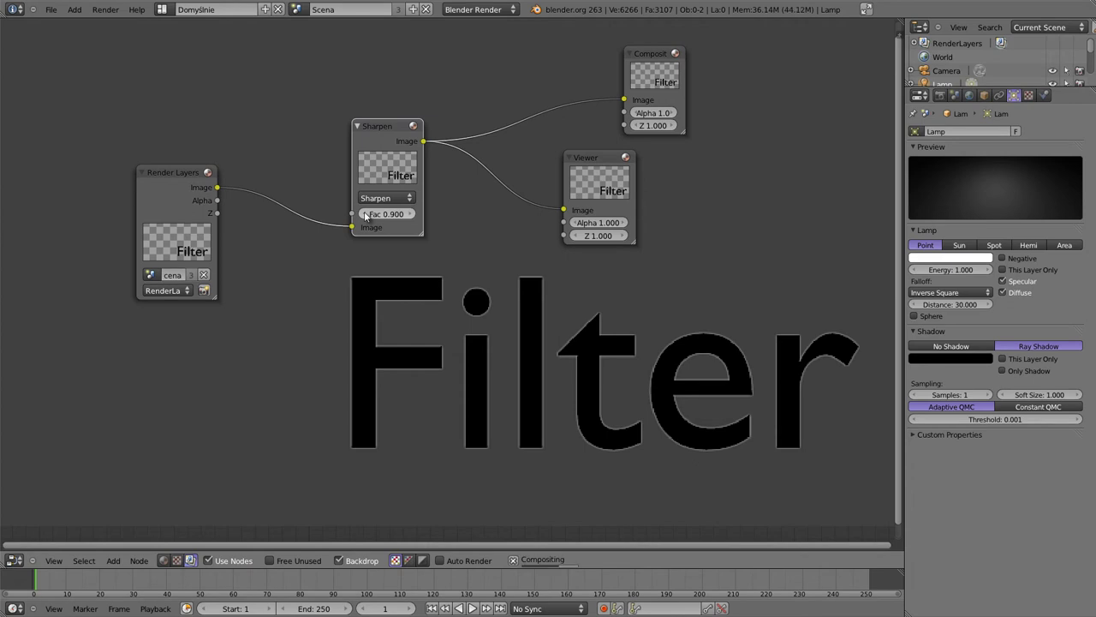
drag(366, 217, 325, 217)
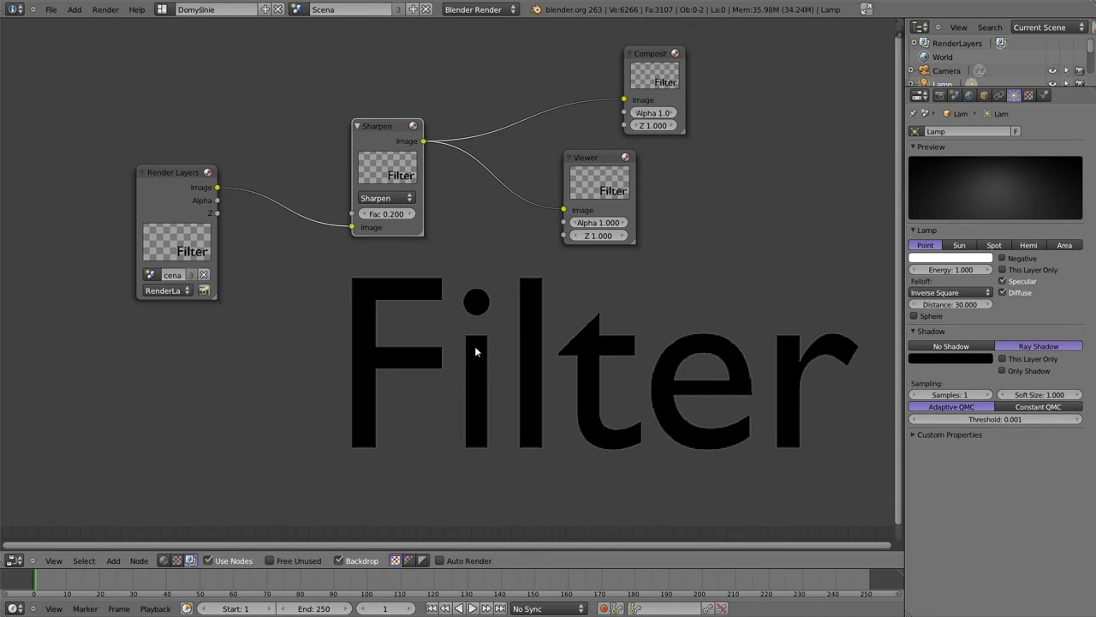
key(shift+a)
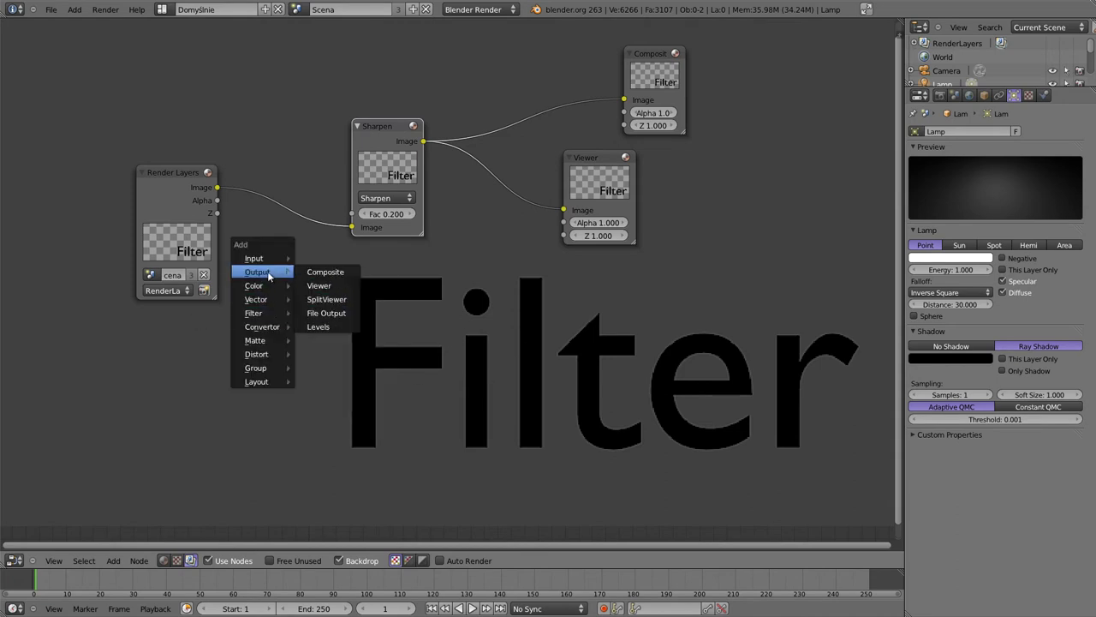
Step: Add an Image node loading polska.jpg and link it into the Sharpen input
click(330, 271)
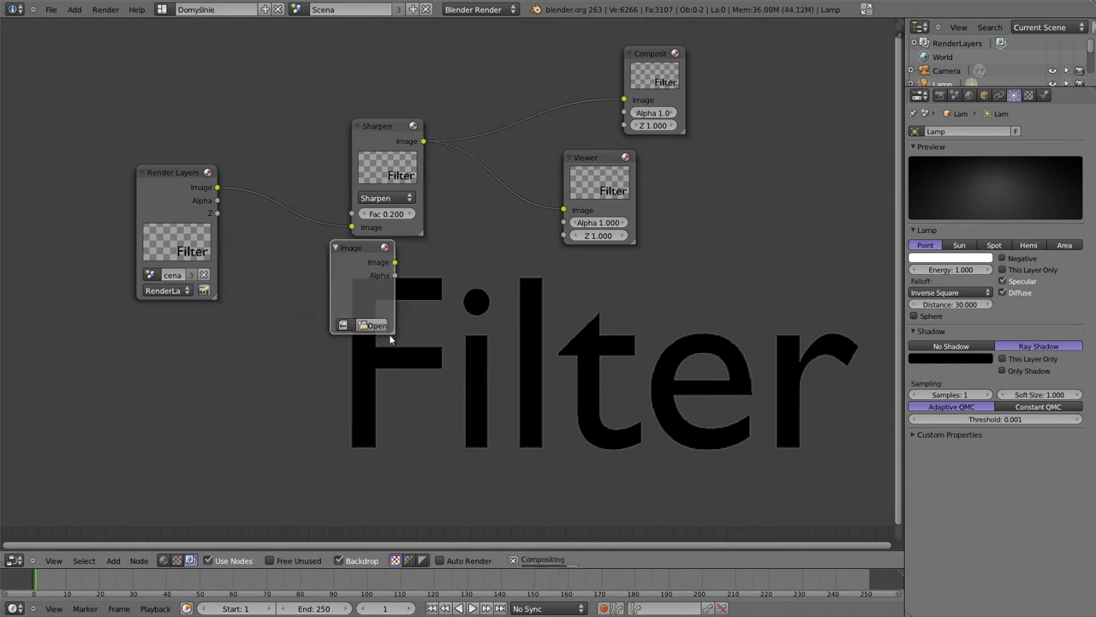
click(374, 325)
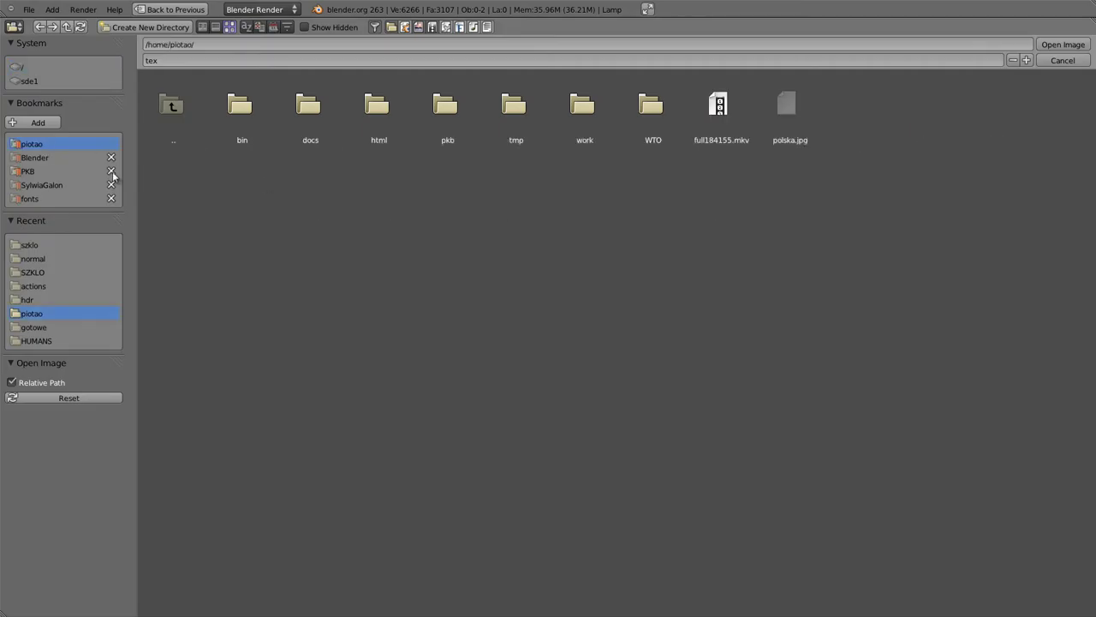
click(786, 107)
click(1063, 45)
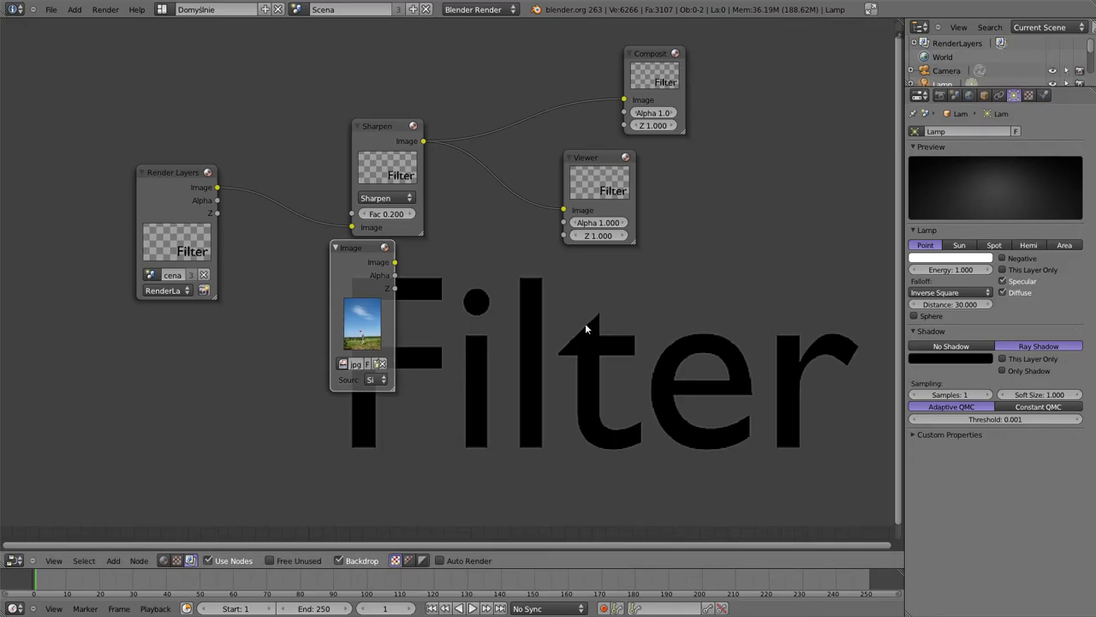
mouse_move(375, 248)
mouse_down()
mouse_move(278, 309)
mouse_move(351, 227)
mouse_up()
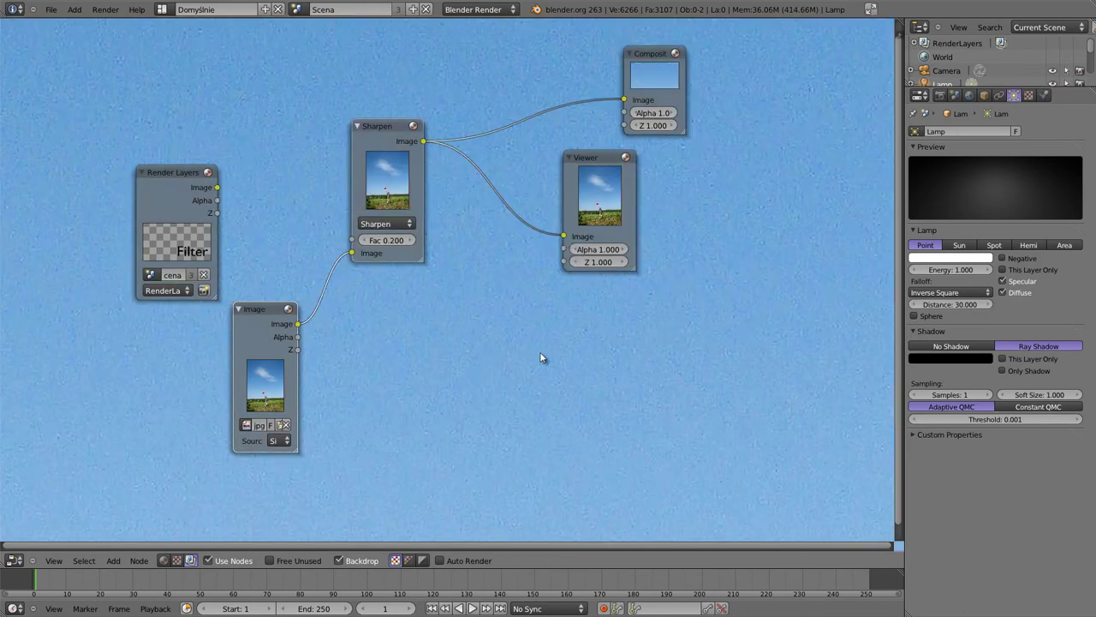
Step: Set the Sharpen Fac to 0.000 with the photo framed in the backdrop
key(v)
key(v)
key(v)
key(v)
key(v)
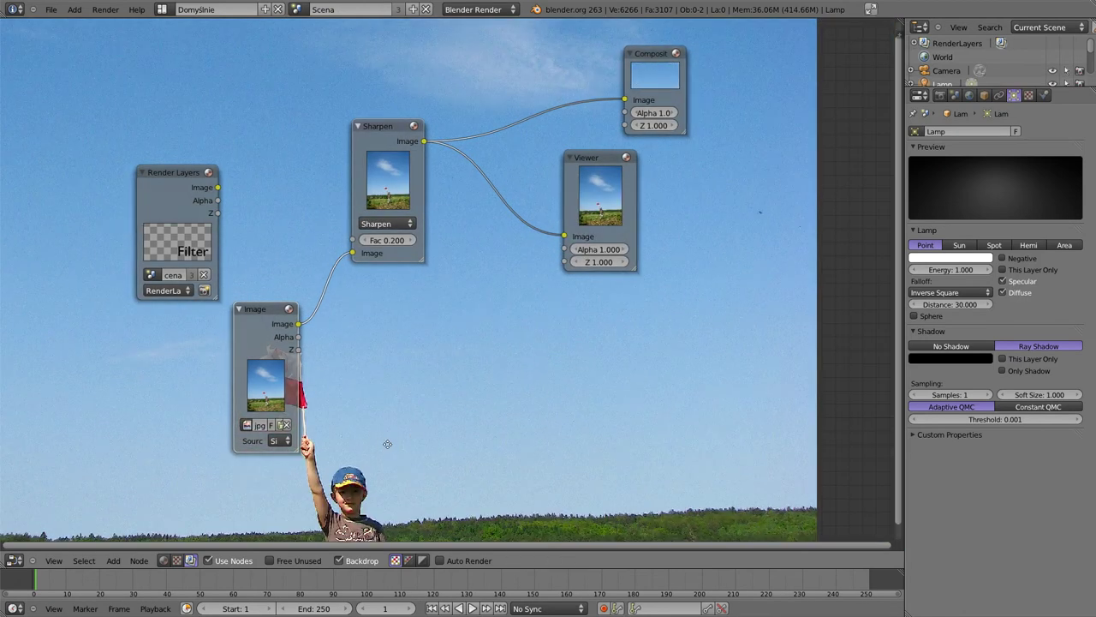
middle_drag(387, 444, 455, 379)
key(v)
key(v)
alt+middle_drag(660, 345, 609, 361)
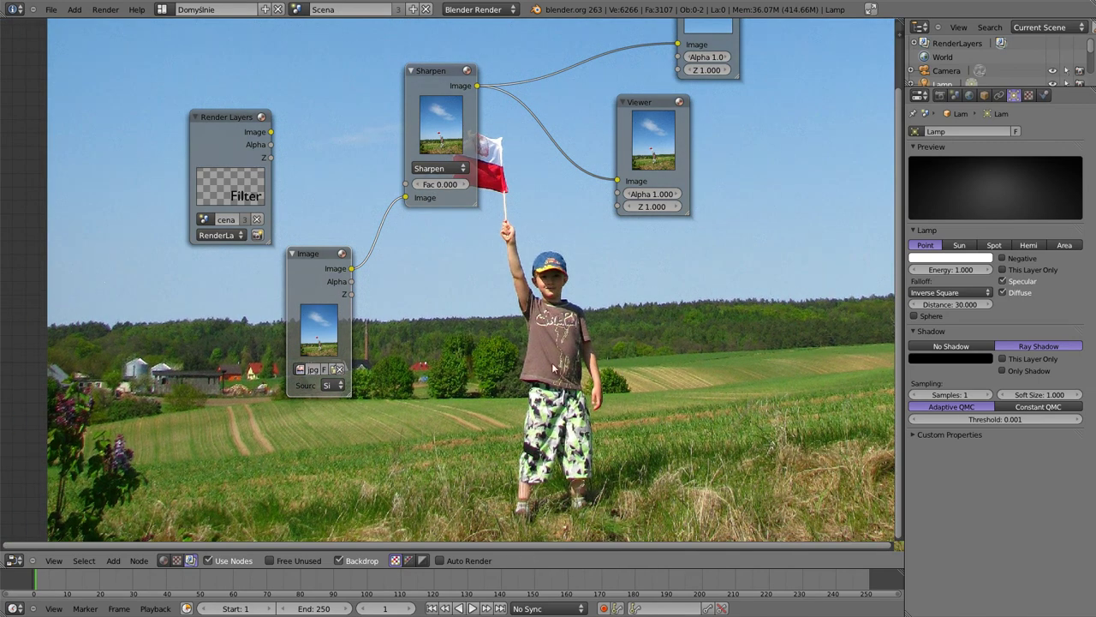
alt+middle_drag(551, 428, 557, 293)
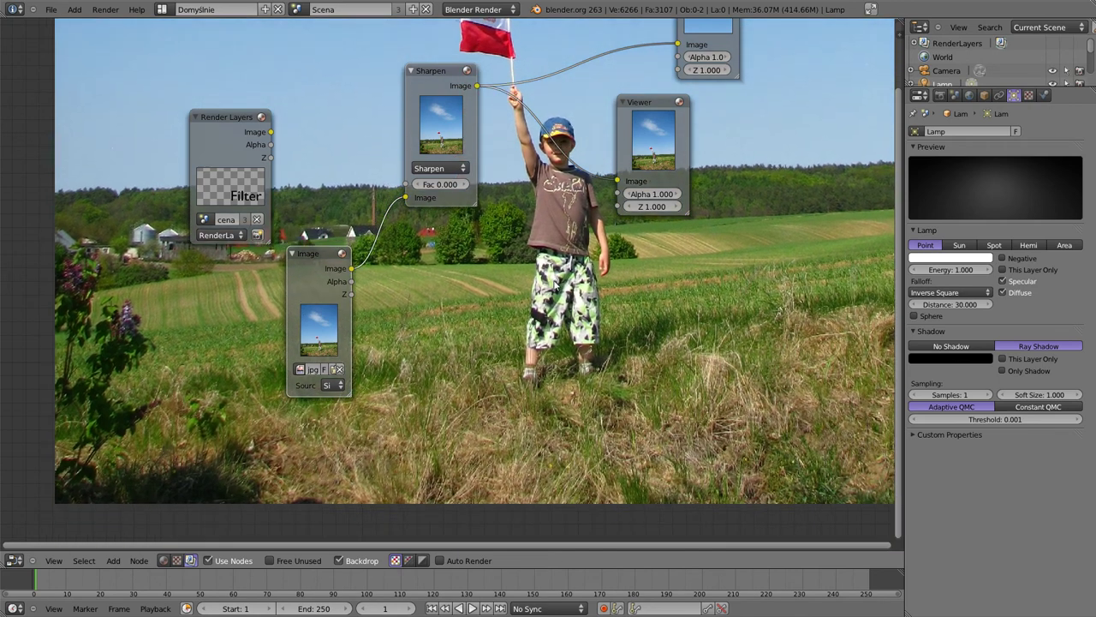
alt+middle_drag(345, 281, 298, 317)
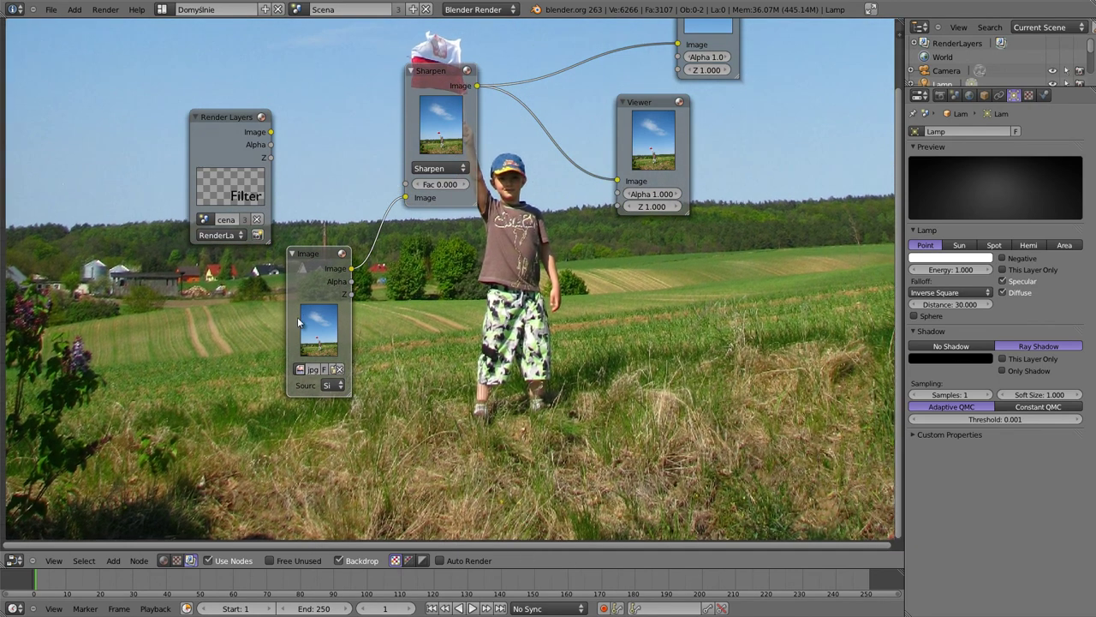
Step: Delete the Render Layers node and move Image and Sharpen up and left
drag(239, 148, 108, 93)
key(x)
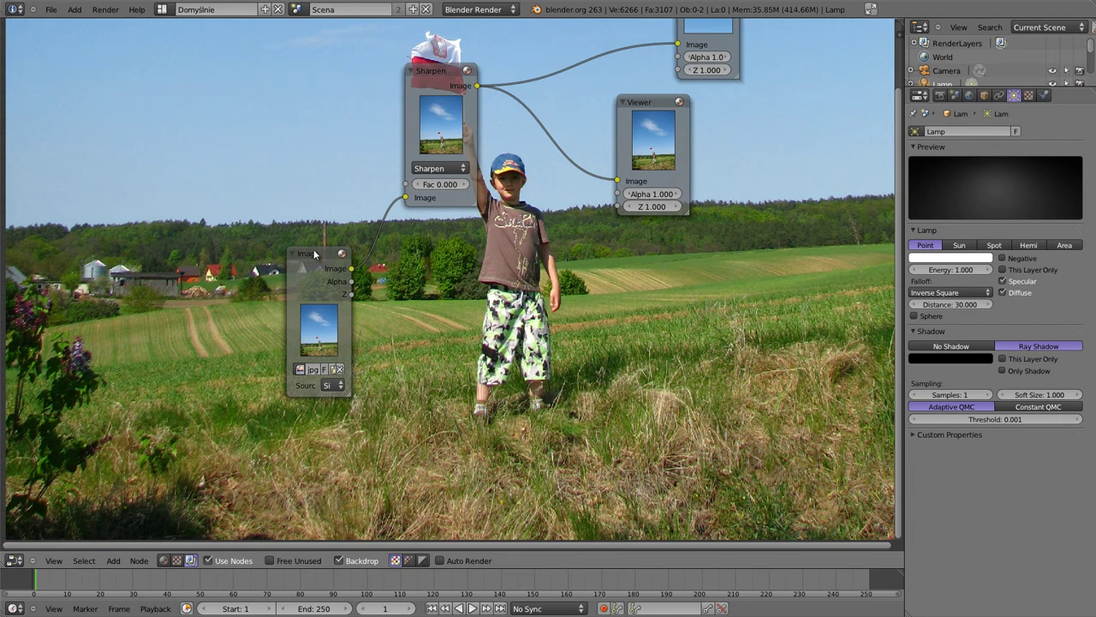
drag(314, 253, 198, 64)
drag(428, 70, 339, 38)
alt+middle_drag(343, 94, 346, 167)
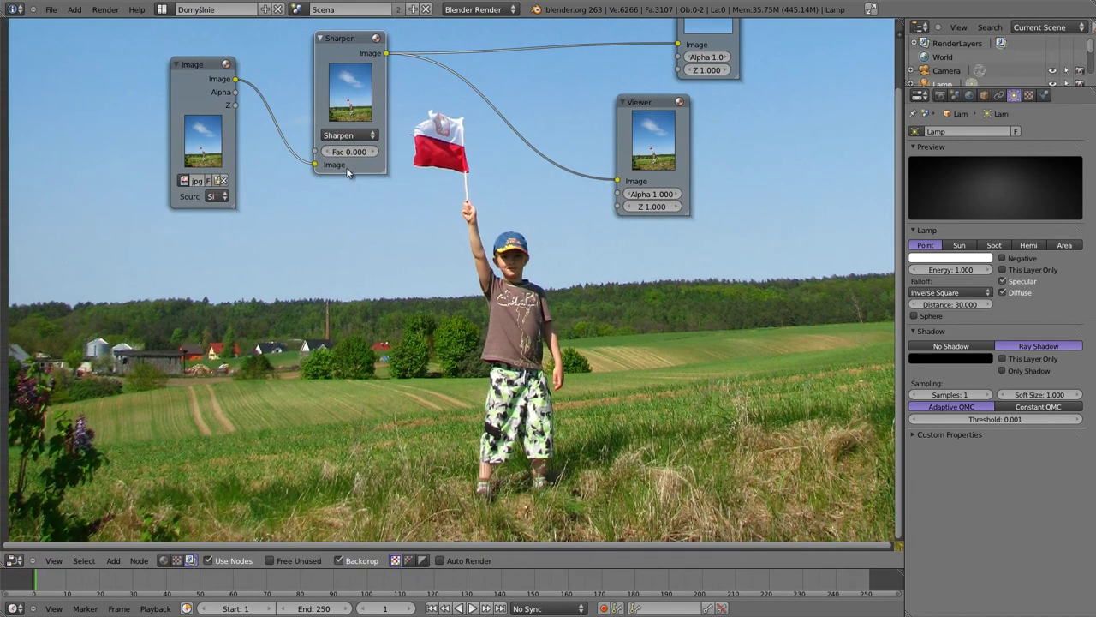
Step: Step the Sharpen Fac up from 0.000 to 1.000
click(372, 152)
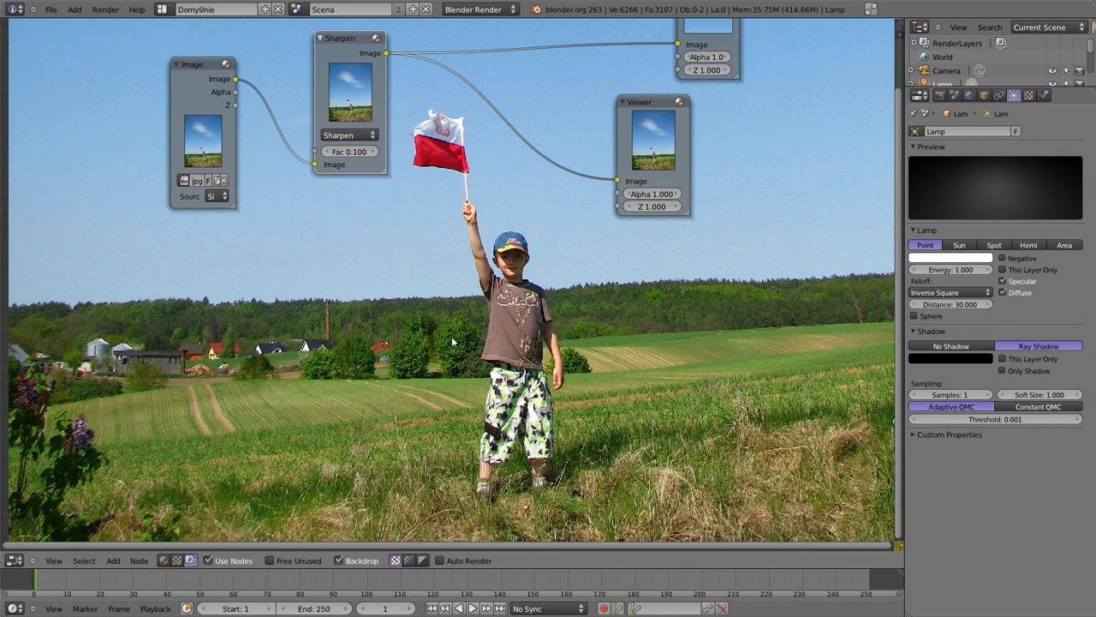
click(374, 154)
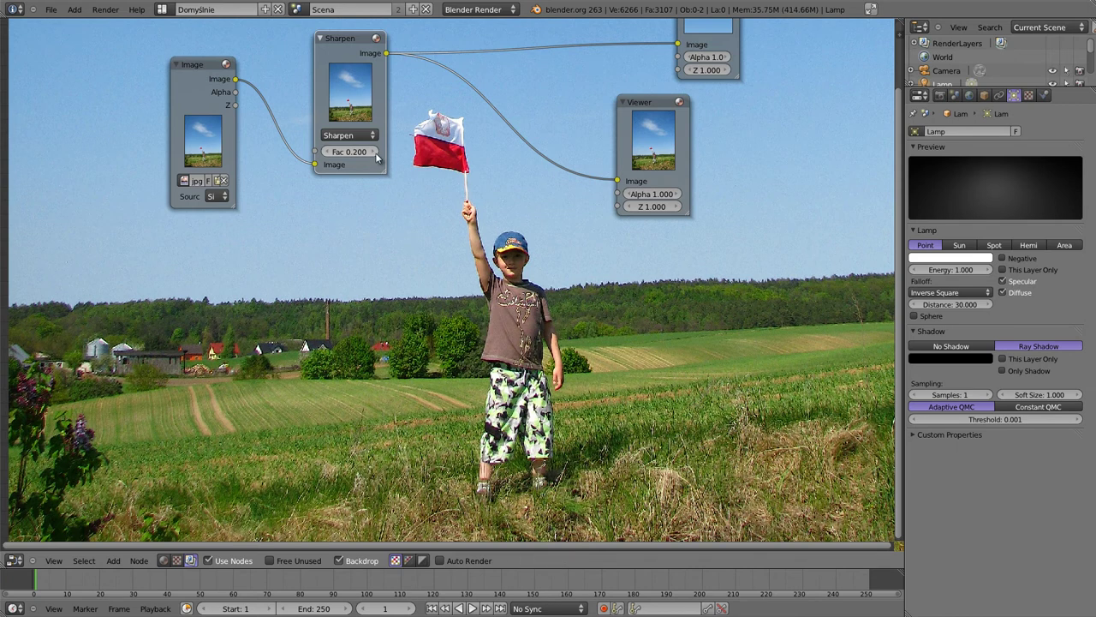
click(375, 153)
click(374, 153)
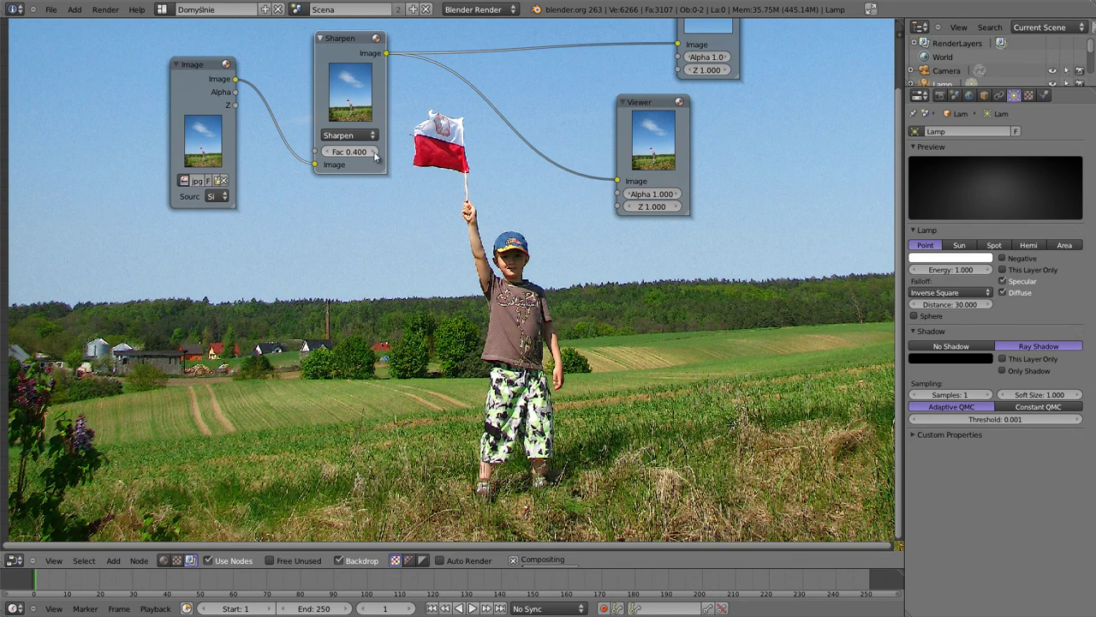
click(374, 153)
click(374, 153)
click(374, 153)
click(378, 151)
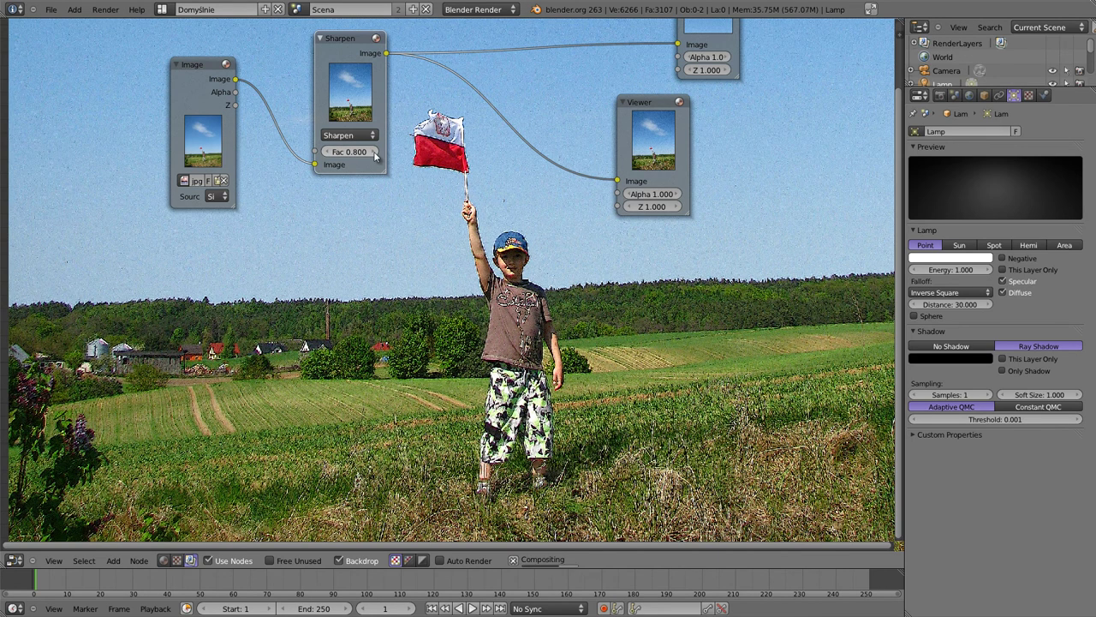
click(378, 152)
click(378, 152)
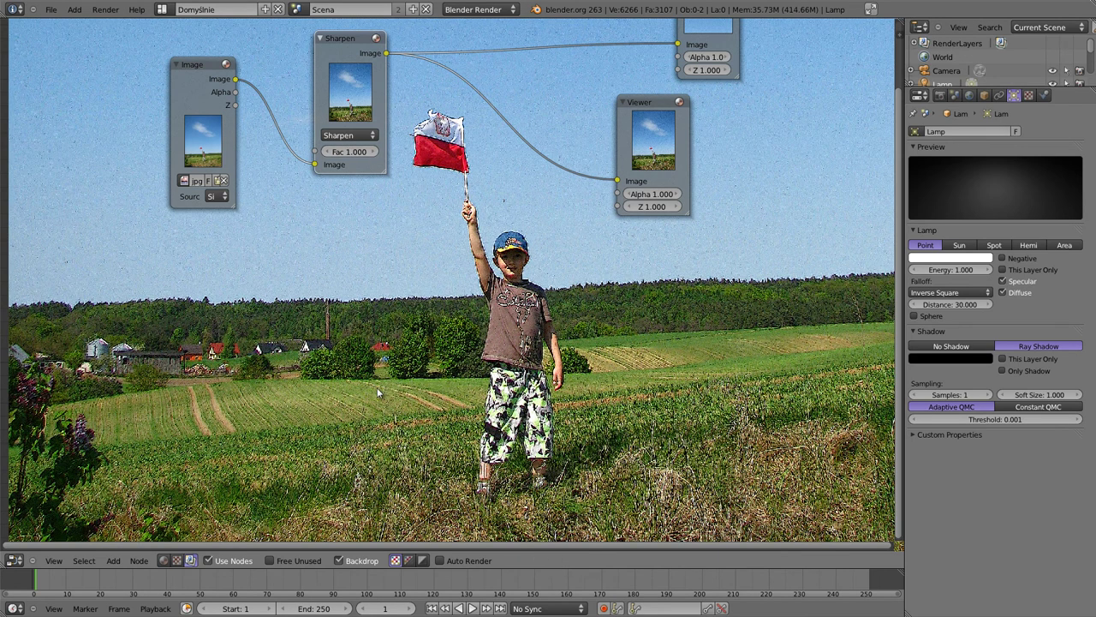
Step: Zoom the backdrop in on the flag and hand to inspect the sharpening
key(alt+v)
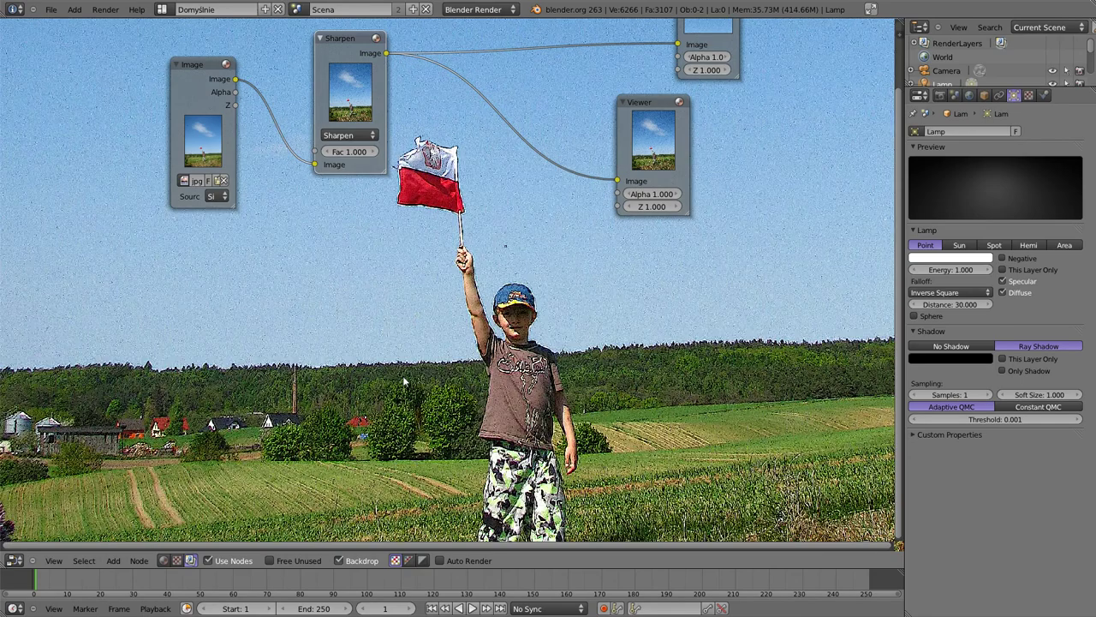
key(alt+v)
key(alt+v)
key(alt+v)
key(alt+v)
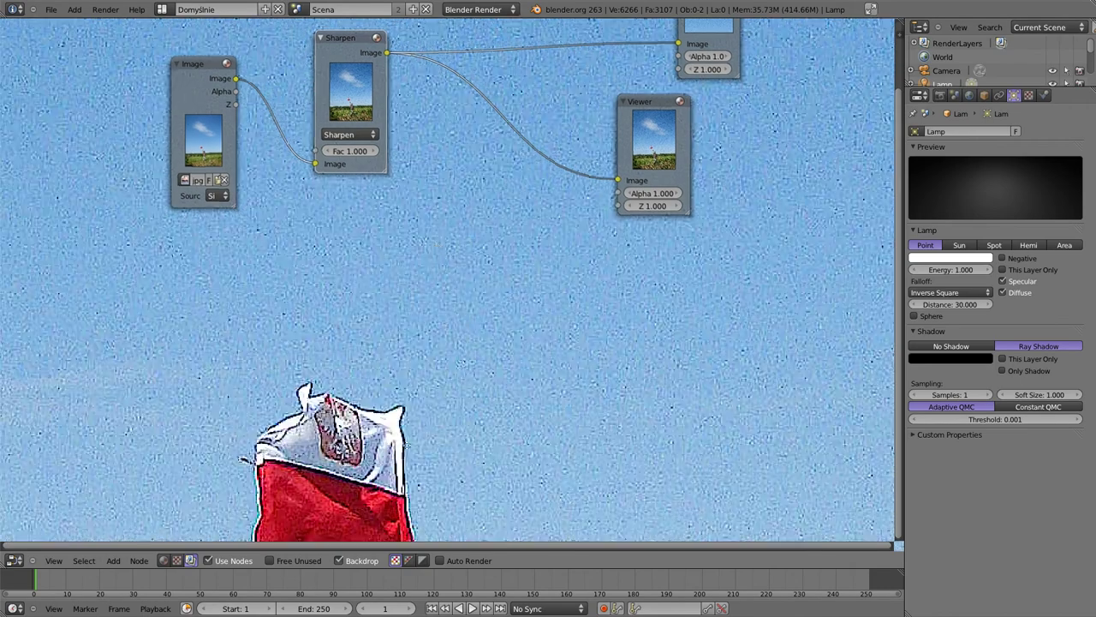
middle_drag(419, 320, 419, 289)
alt+middle_drag(445, 377, 466, 302)
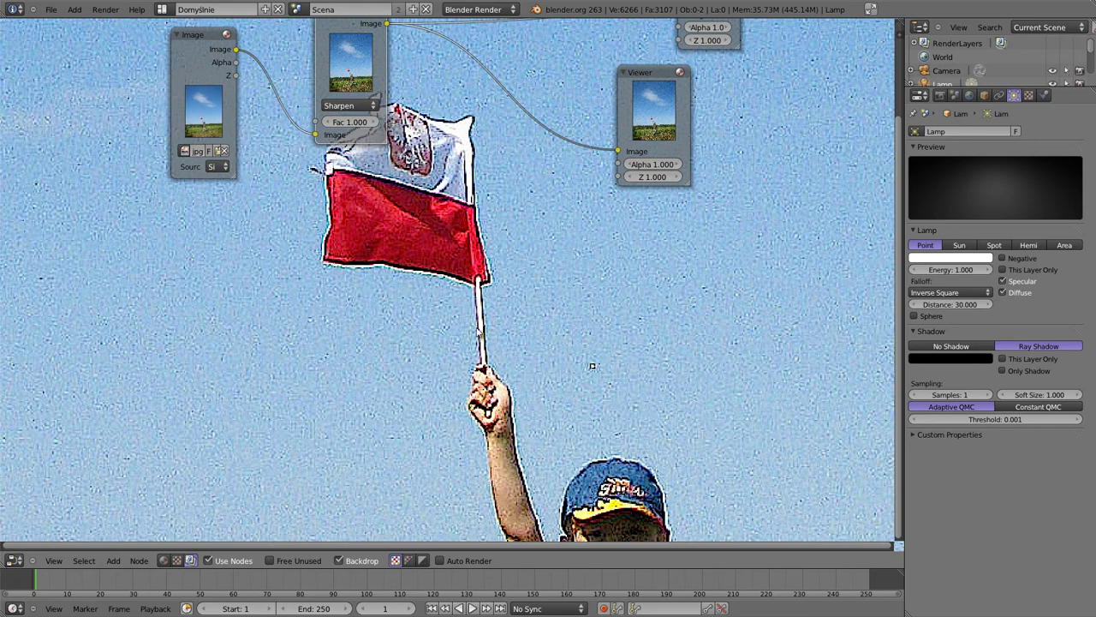
key(alt+v)
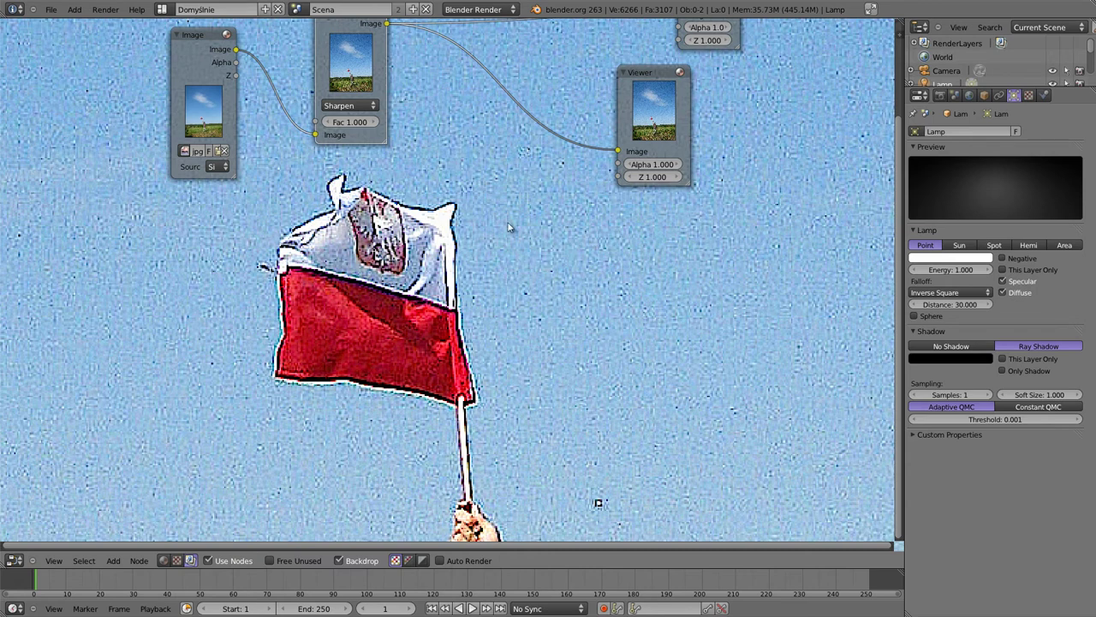
click(350, 105)
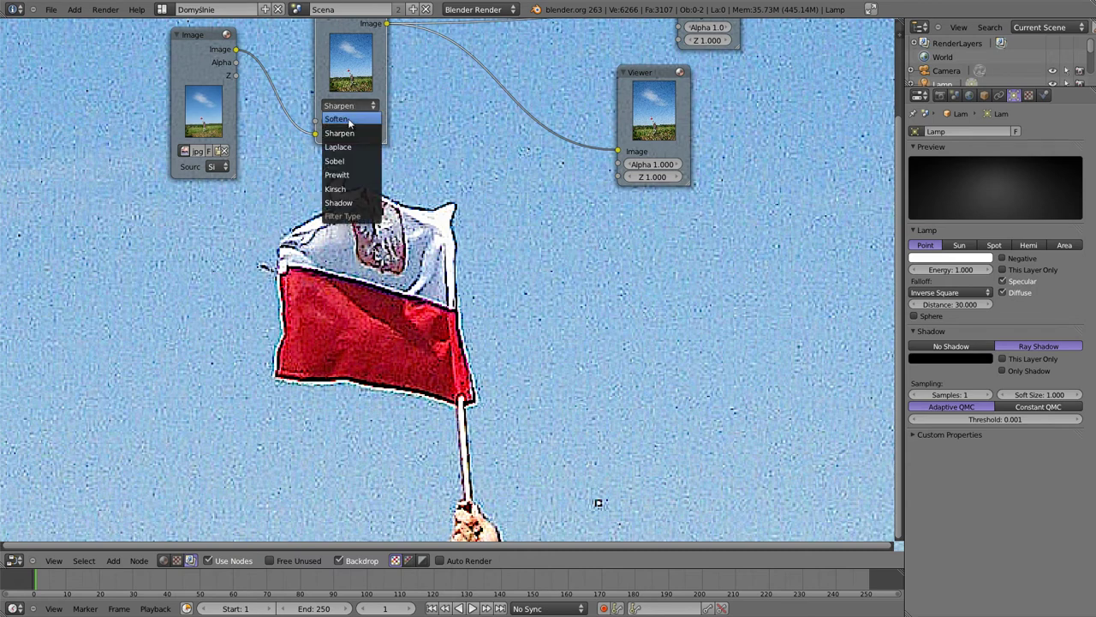
Step: Switch the filter to Soften with Fac 0.000, centring the flag in the backdrop
click(341, 119)
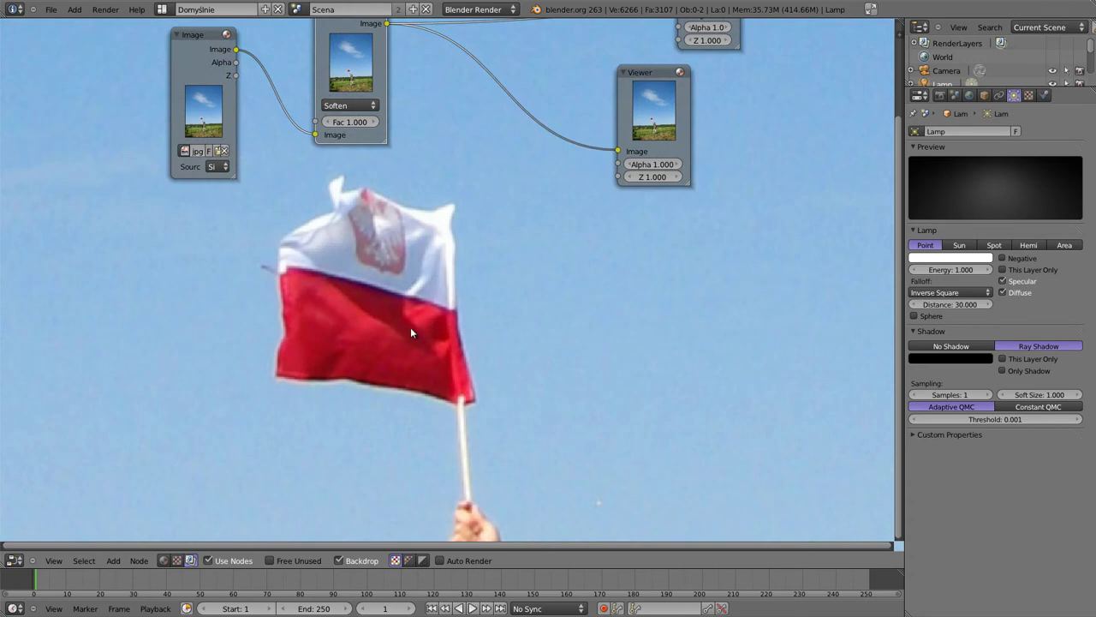
key(v)
key(v)
key(v)
key(alt+v)
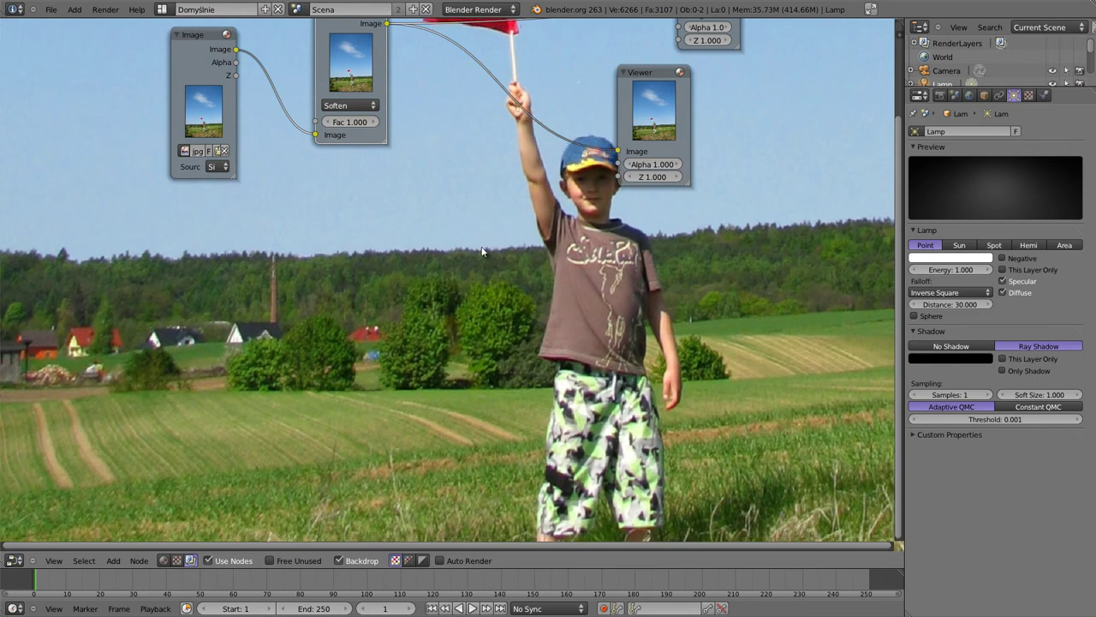
alt+middle_drag(498, 274, 347, 185)
drag(350, 122, 317, 121)
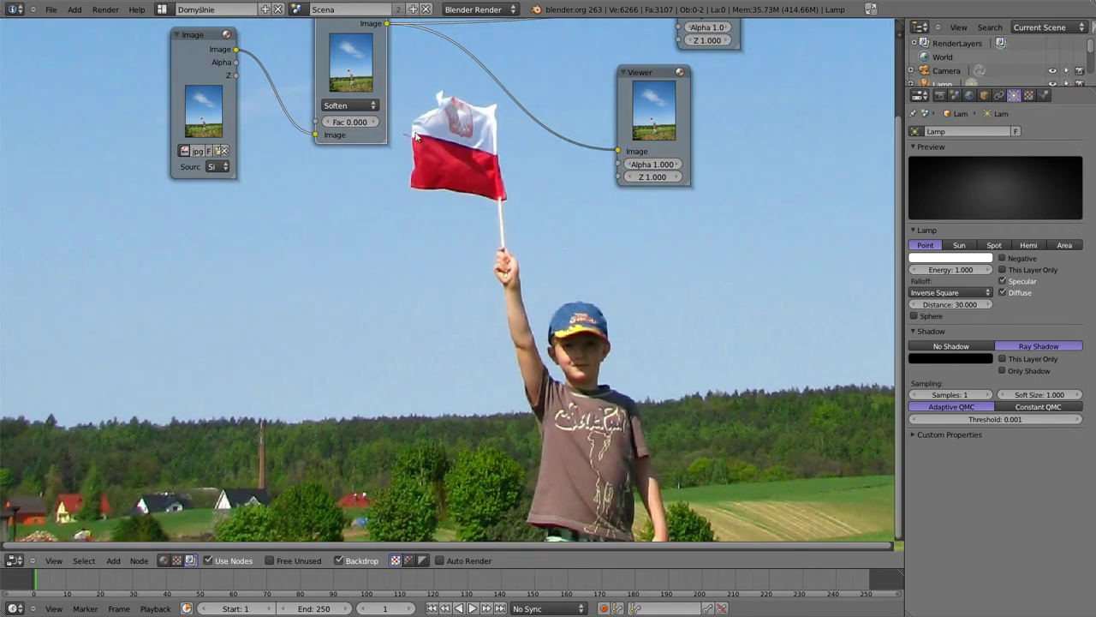
middle_drag(405, 49, 395, 108)
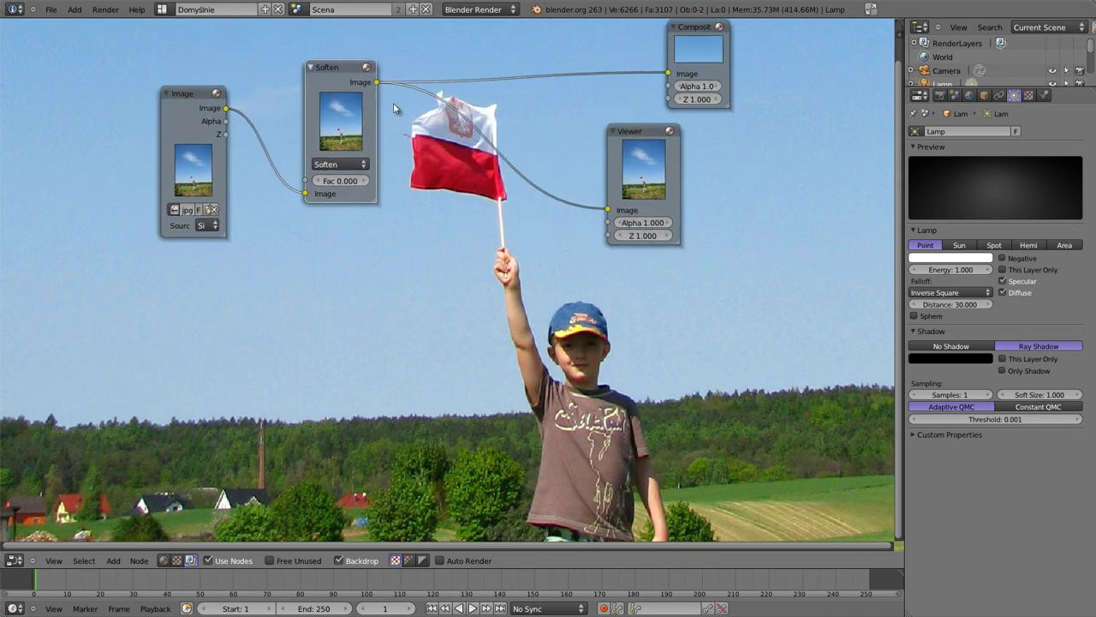
Step: Switch the filter type to Laplace, keeping Fac at 1.000
click(355, 165)
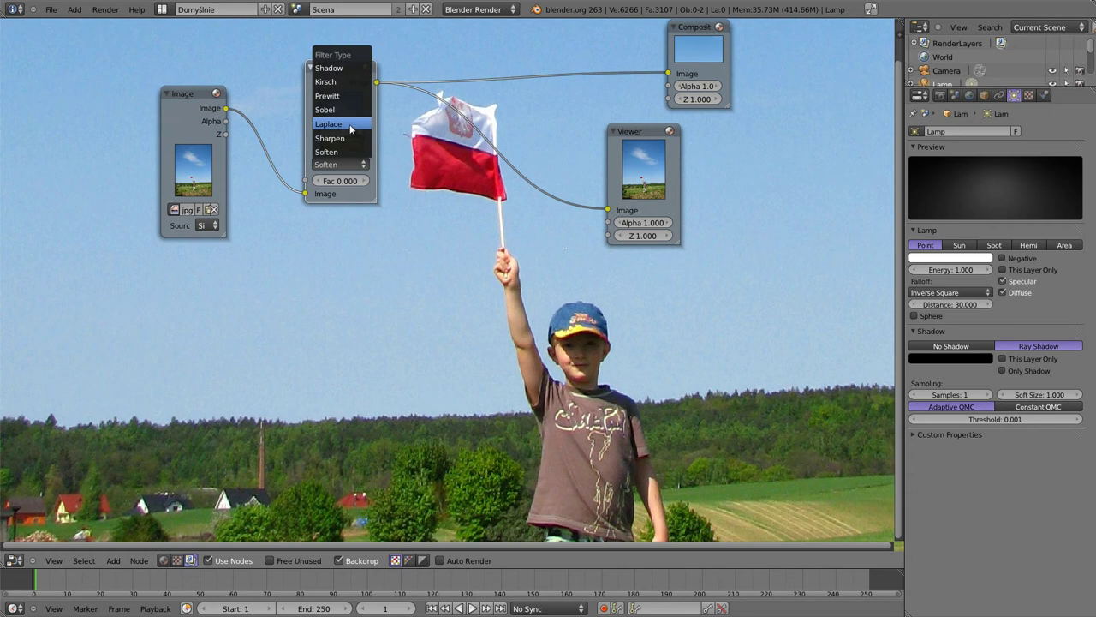
click(346, 127)
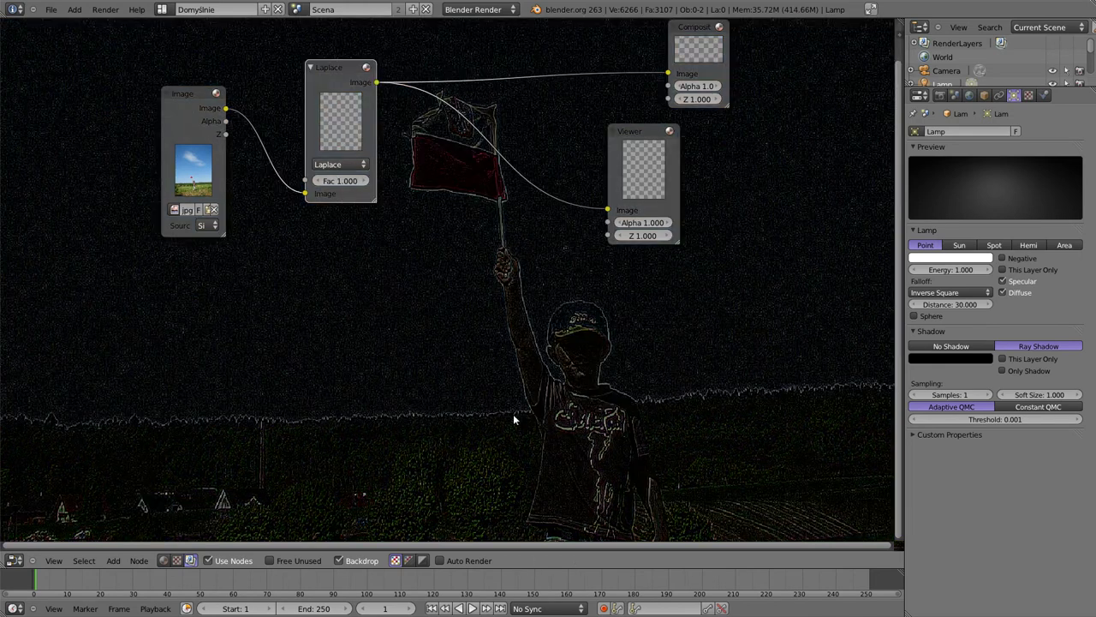
alt+middle_drag(530, 443, 529, 240)
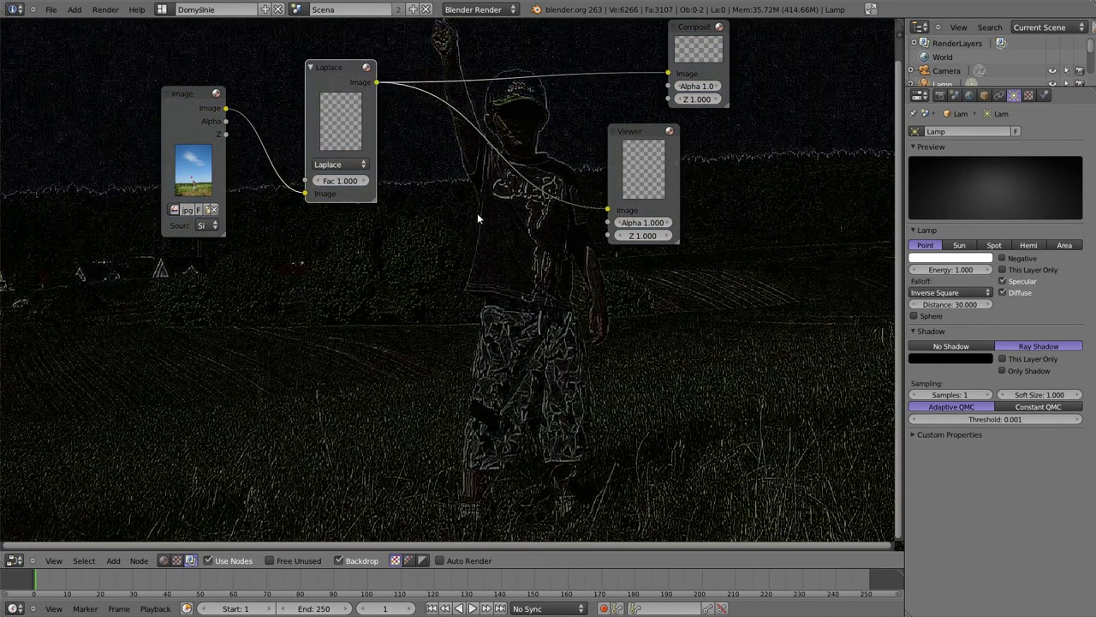
key(shift+a)
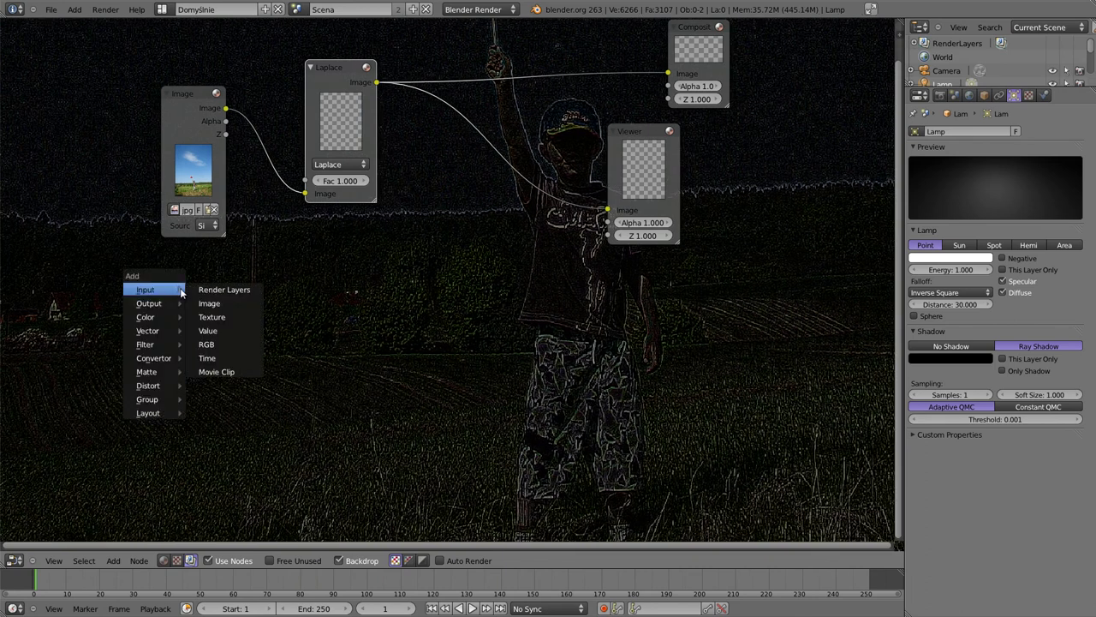
Step: Add a Render Layers node feeding Laplace's Image input and re-render the Filter text scene
click(218, 289)
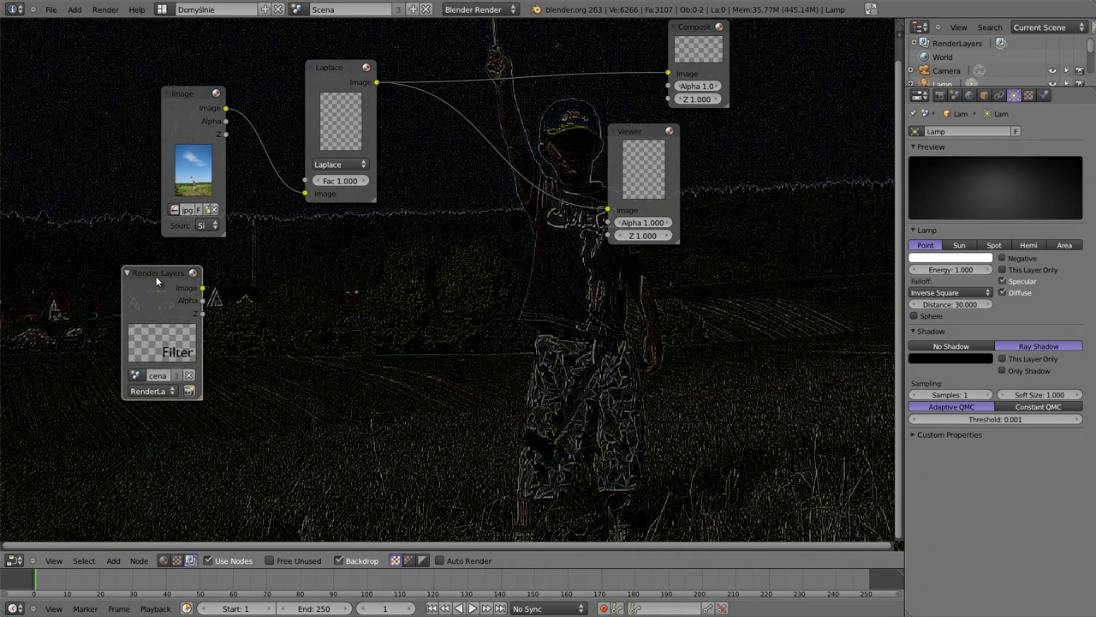
drag(203, 288, 305, 168)
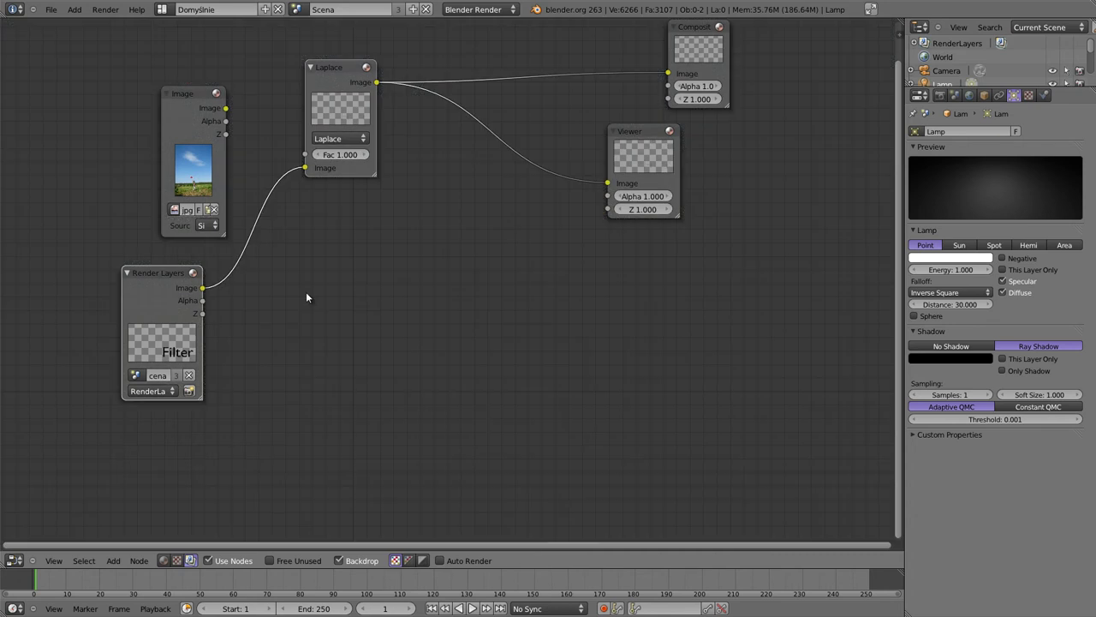
click(346, 65)
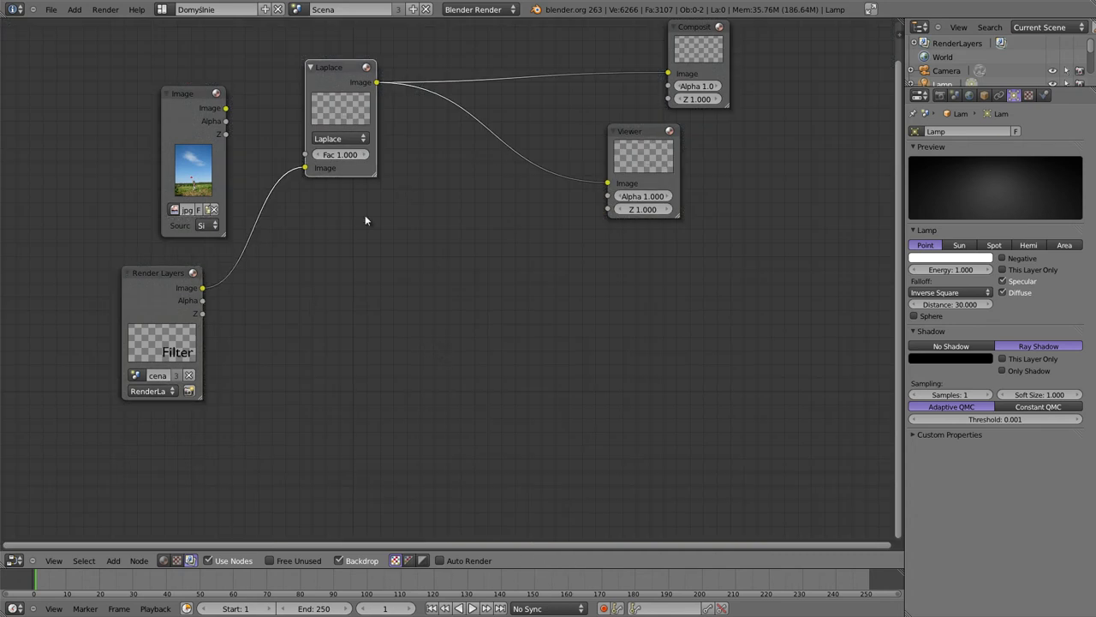
click(189, 391)
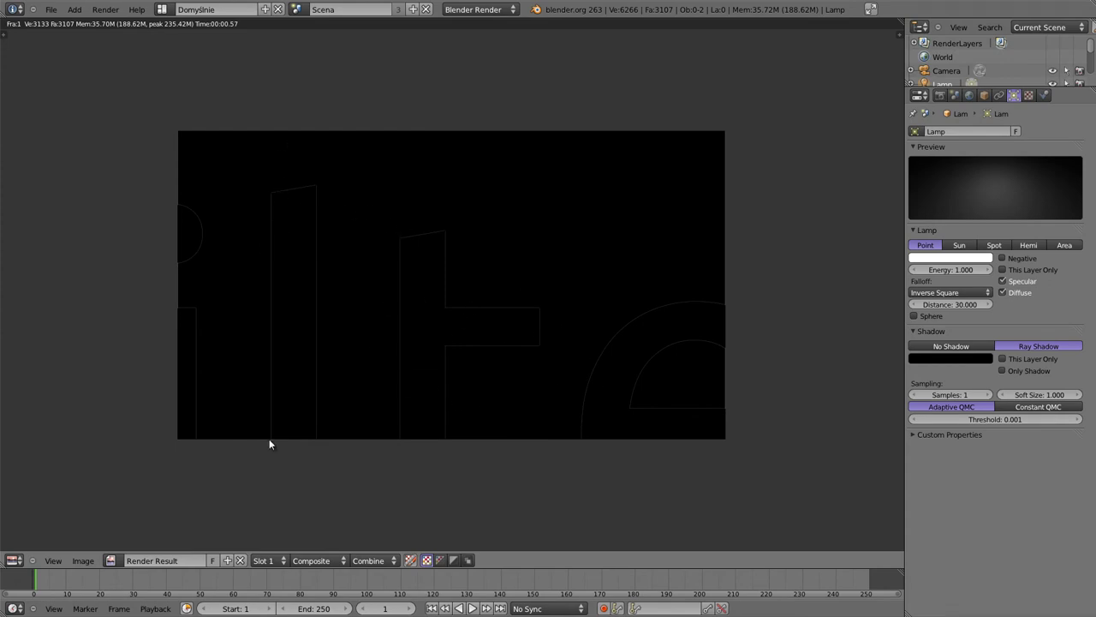
key(Escape)
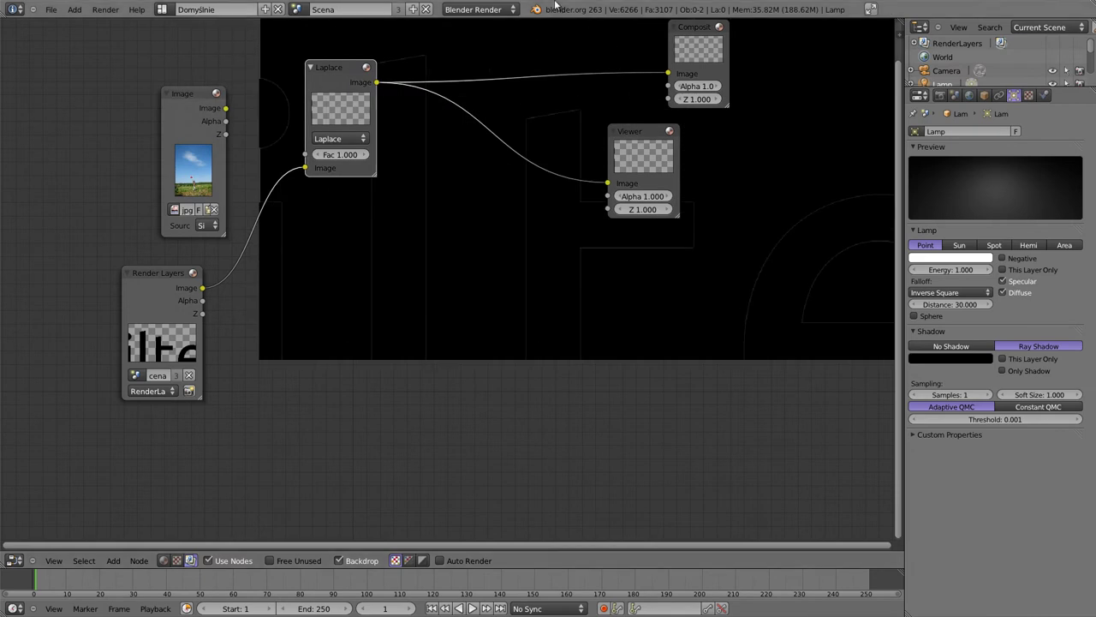
Step: Recentre the compositor backdrop and set the Laplace Fac to 0.000
mouse_move(497, 168)
alt+middle_down()
mouse_move(441, 335)
mouse_move(495, 325)
alt+middle_up()
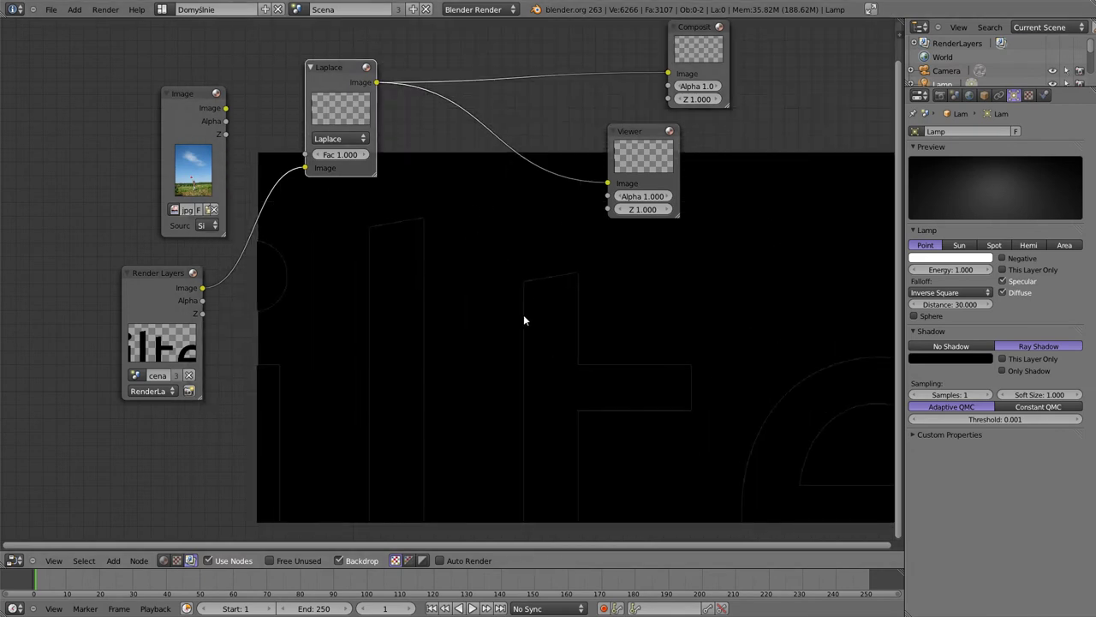
scroll(531, 333, up, 1)
scroll(531, 333, down, 1)
key(alt+v)
key(alt+v)
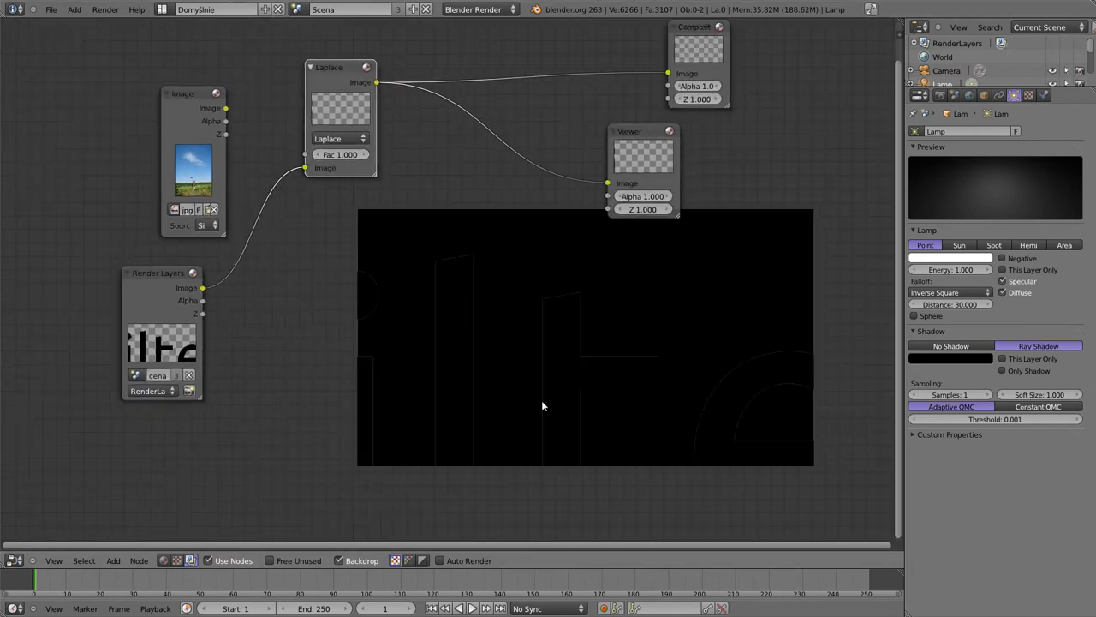
alt+middle_drag(533, 358, 515, 345)
drag(343, 154, 317, 154)
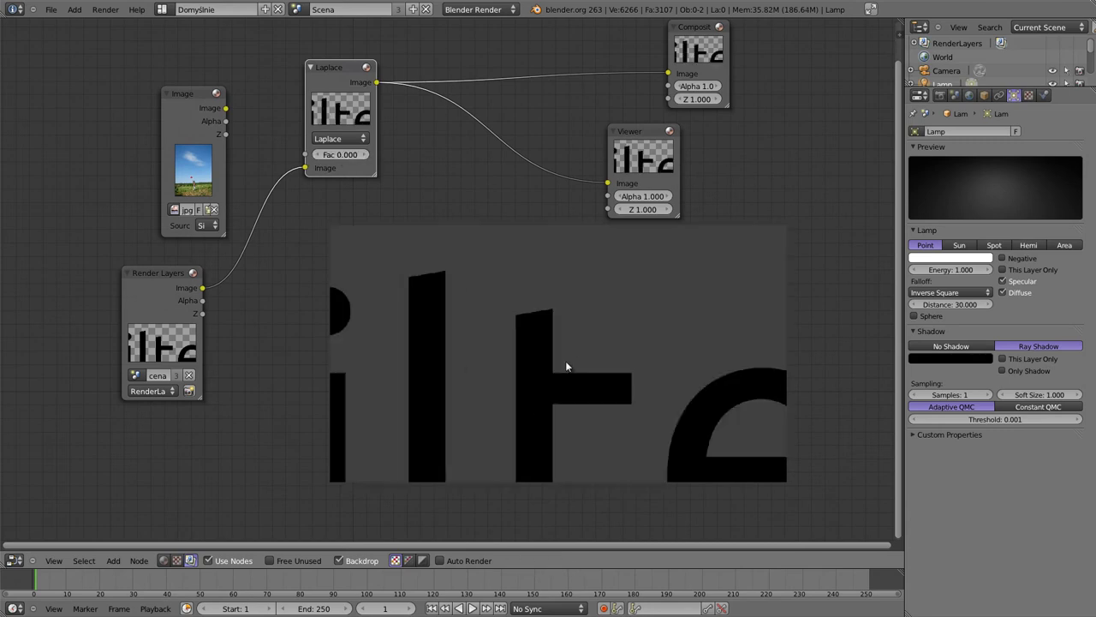
Step: Step the Laplace Fac up through 0.300, 0.500 and 0.800 to 1.000, then reset it to 0.000
key(alt+v)
key(alt+v)
key(alt+v)
key(alt+v)
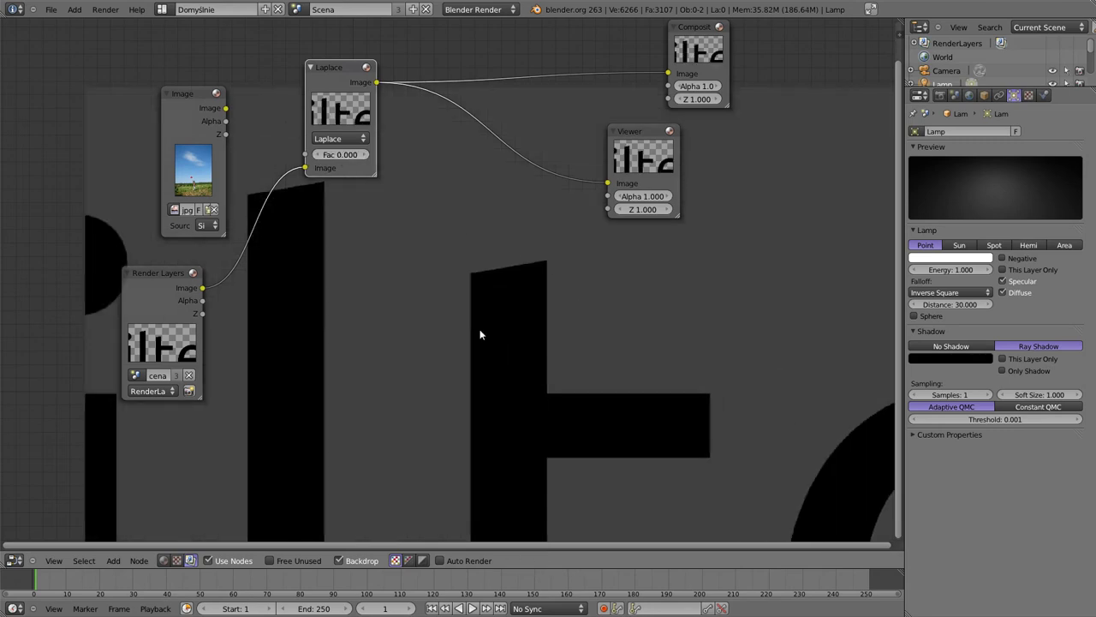
mouse_move(503, 346)
middle_down()
mouse_move(472, 341)
mouse_move(512, 337)
middle_up()
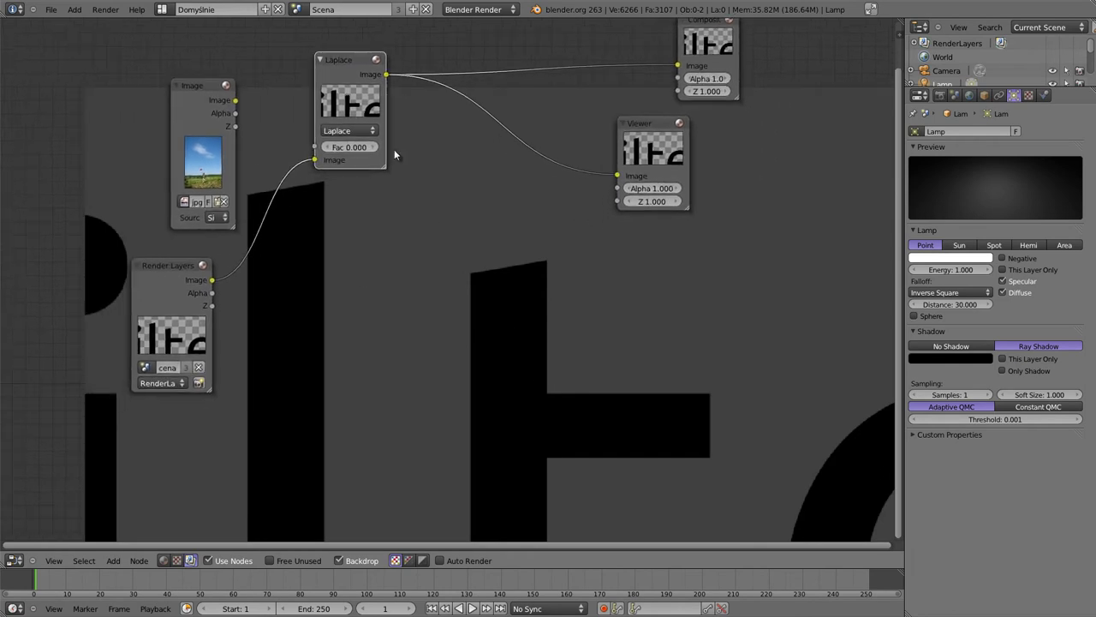
triple_click(377, 151)
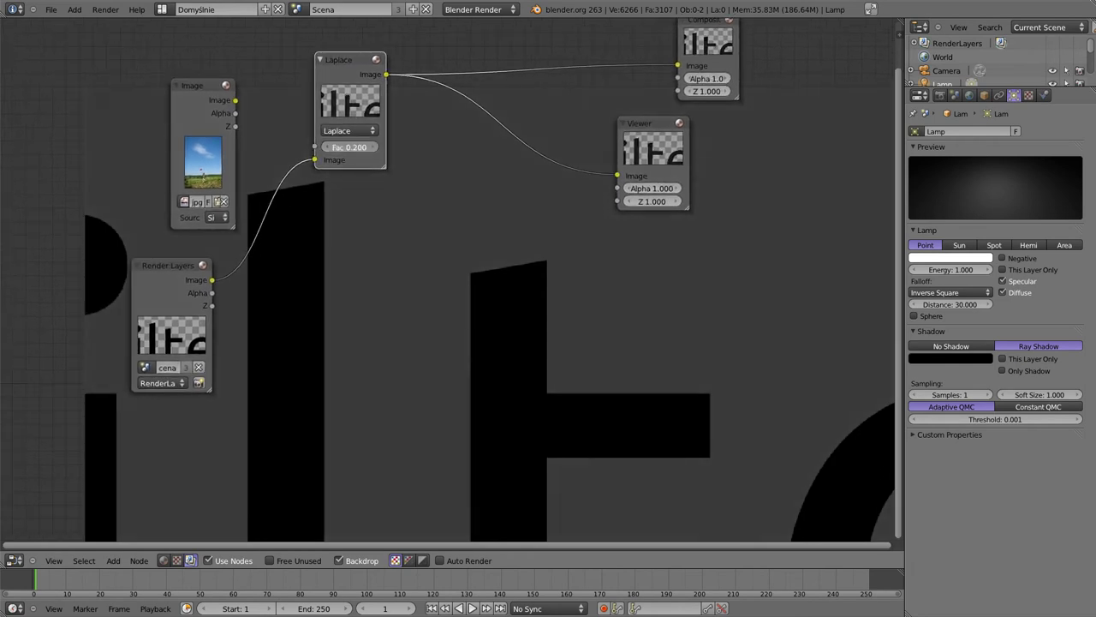
double_click(377, 150)
text(5)
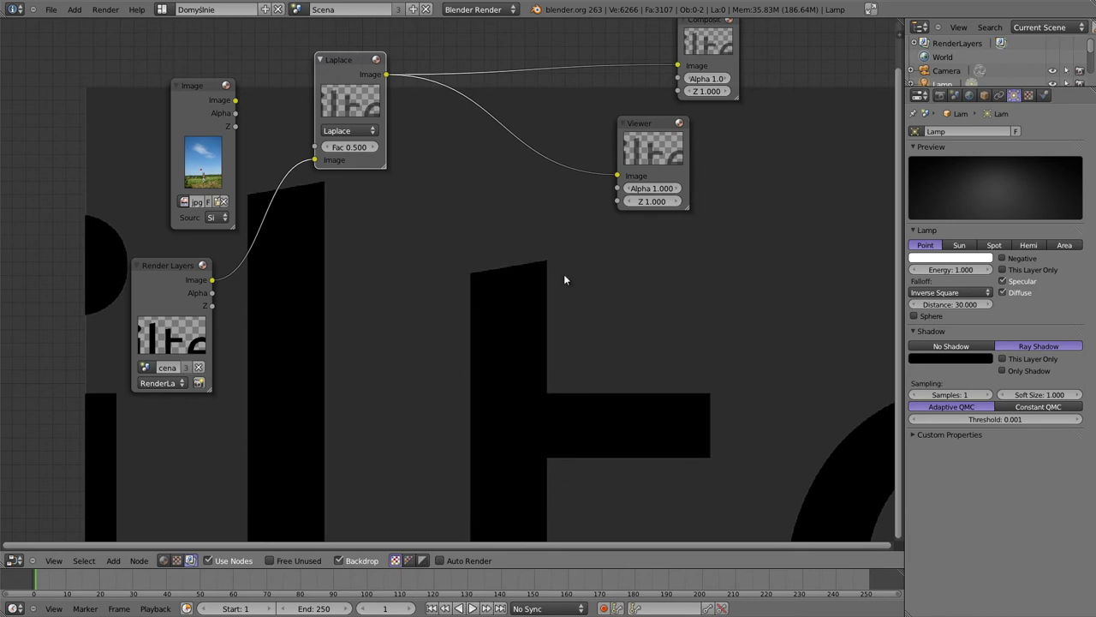
click(374, 148)
click(374, 149)
click(374, 149)
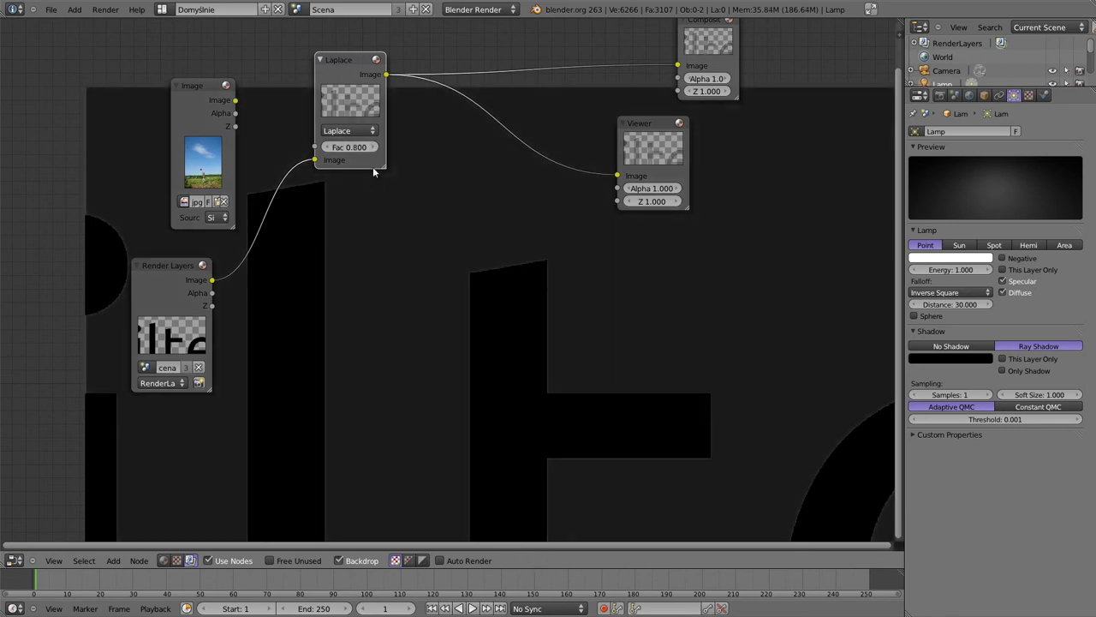
click(374, 147)
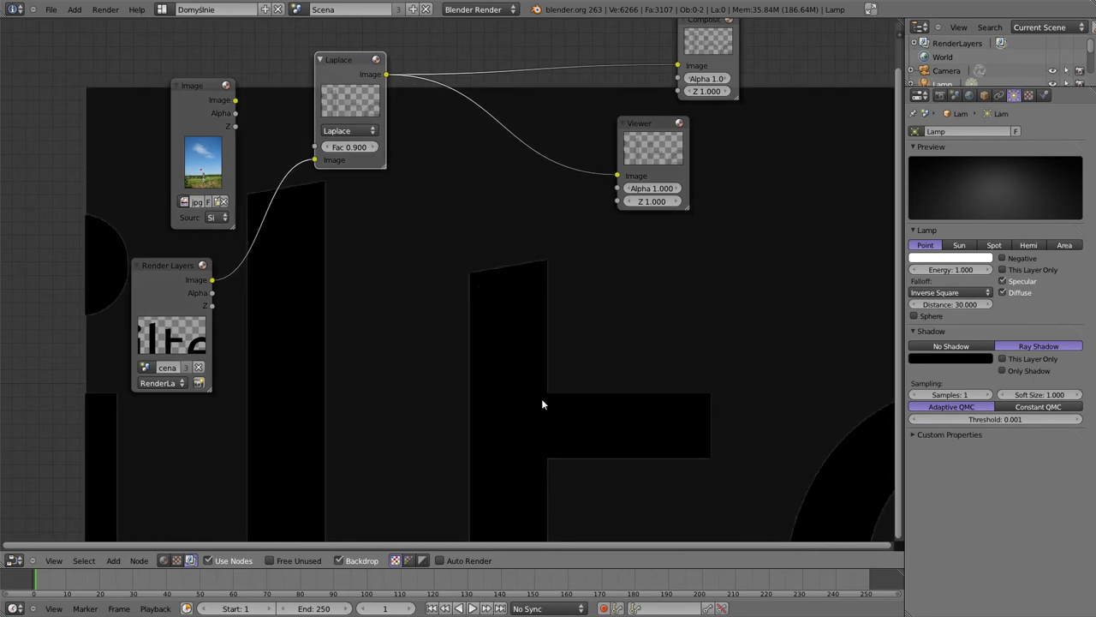
click(375, 147)
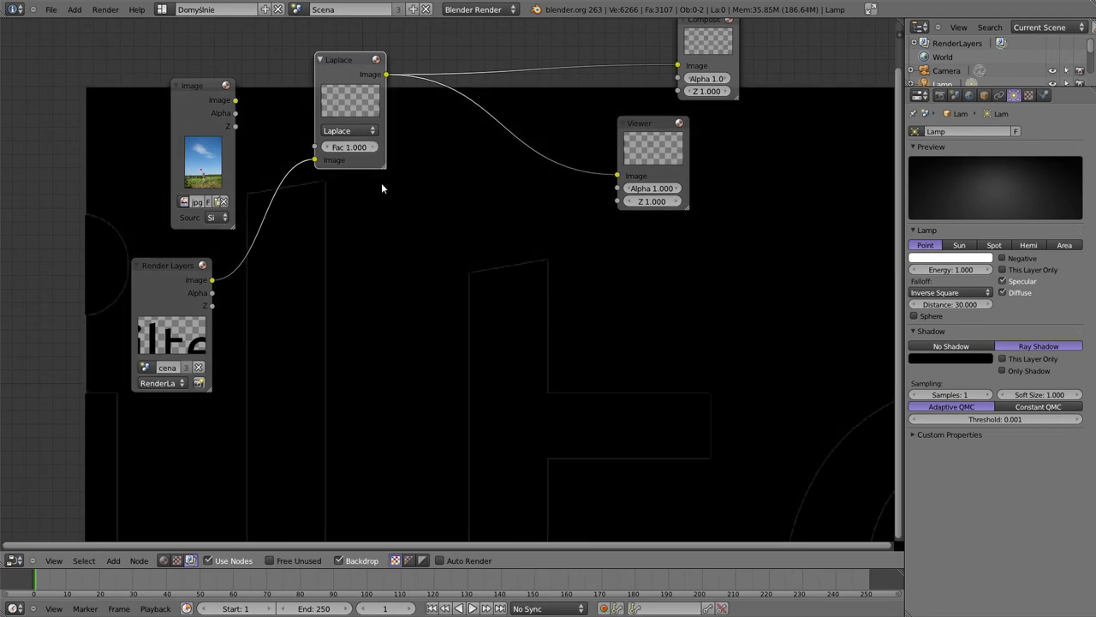
key(BackSpace)
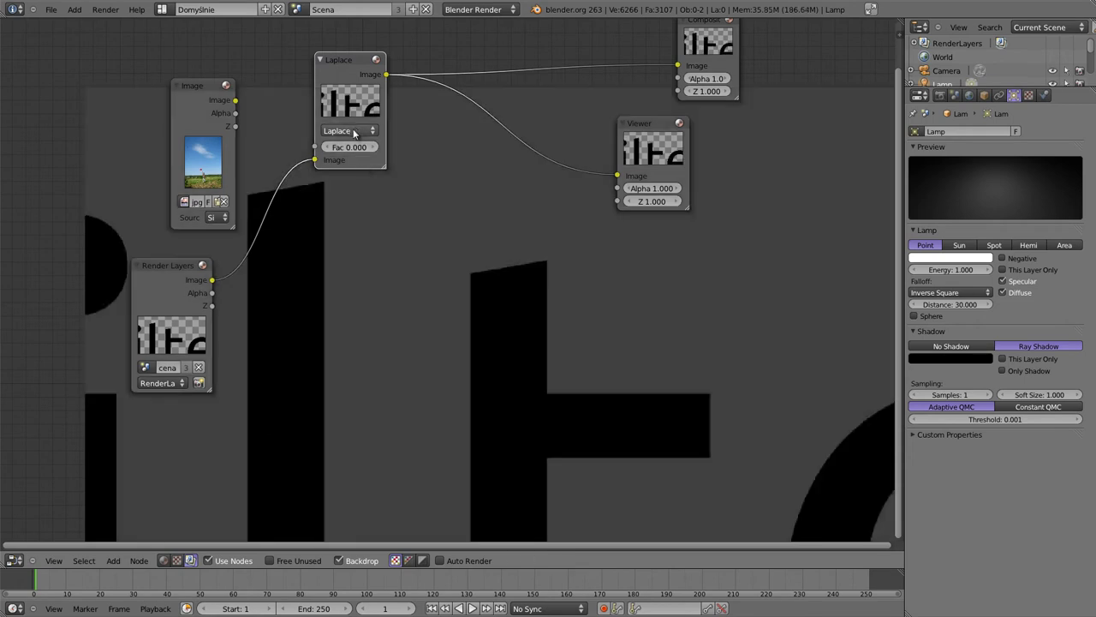
Step: Switch the filter from Laplace to Sobel and step its Fac up through 0.200–0.700 to 0.800
click(354, 131)
click(351, 82)
click(372, 147)
click(372, 148)
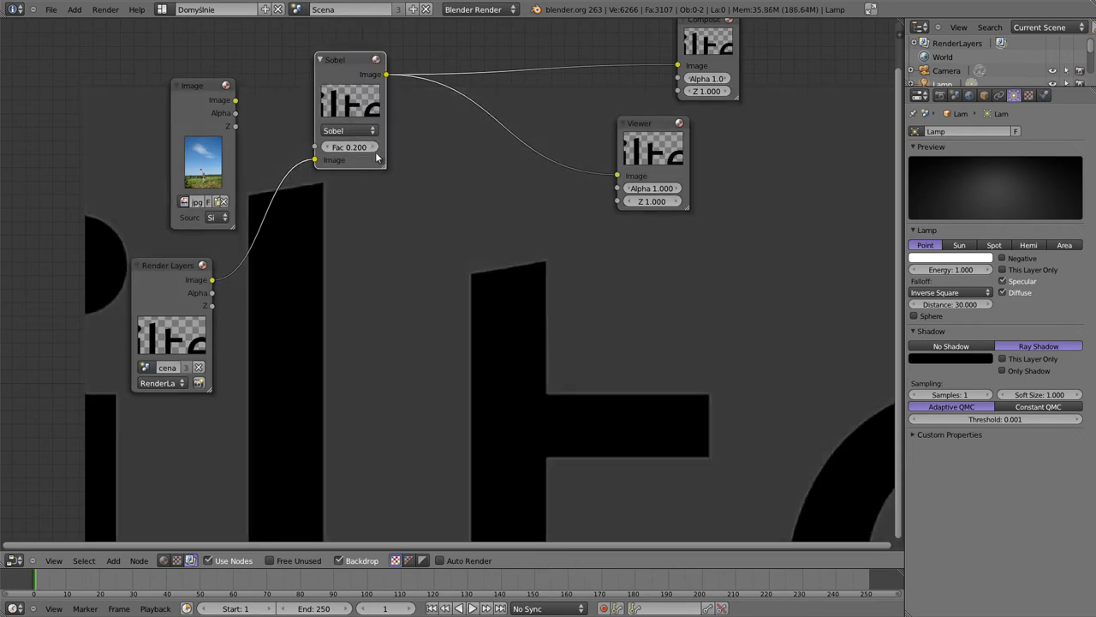
click(373, 147)
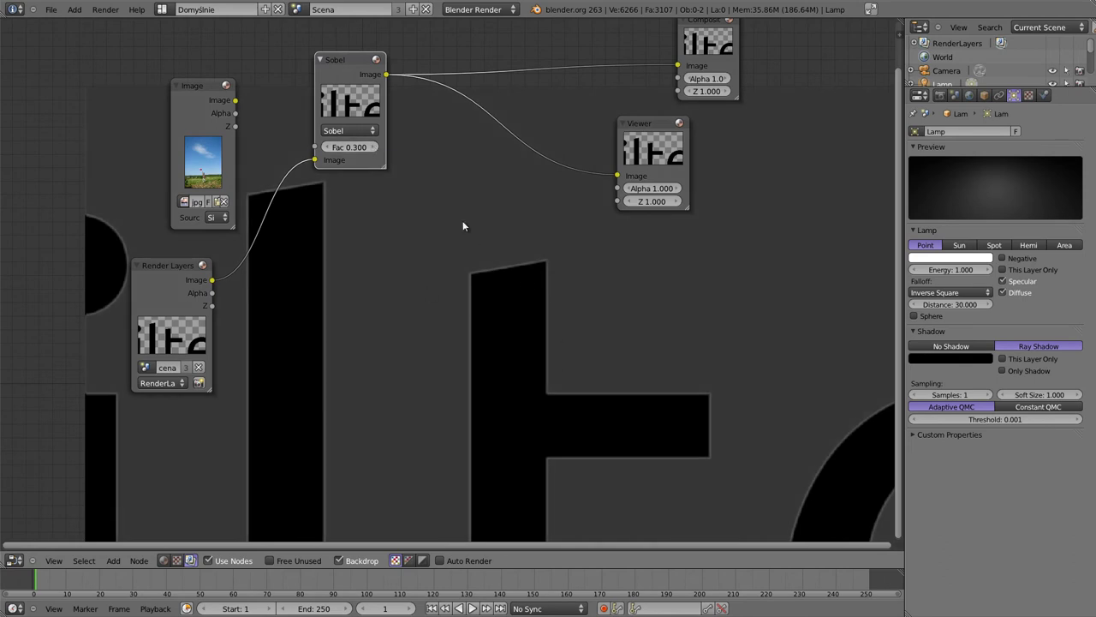
click(373, 148)
click(374, 147)
click(374, 148)
click(374, 147)
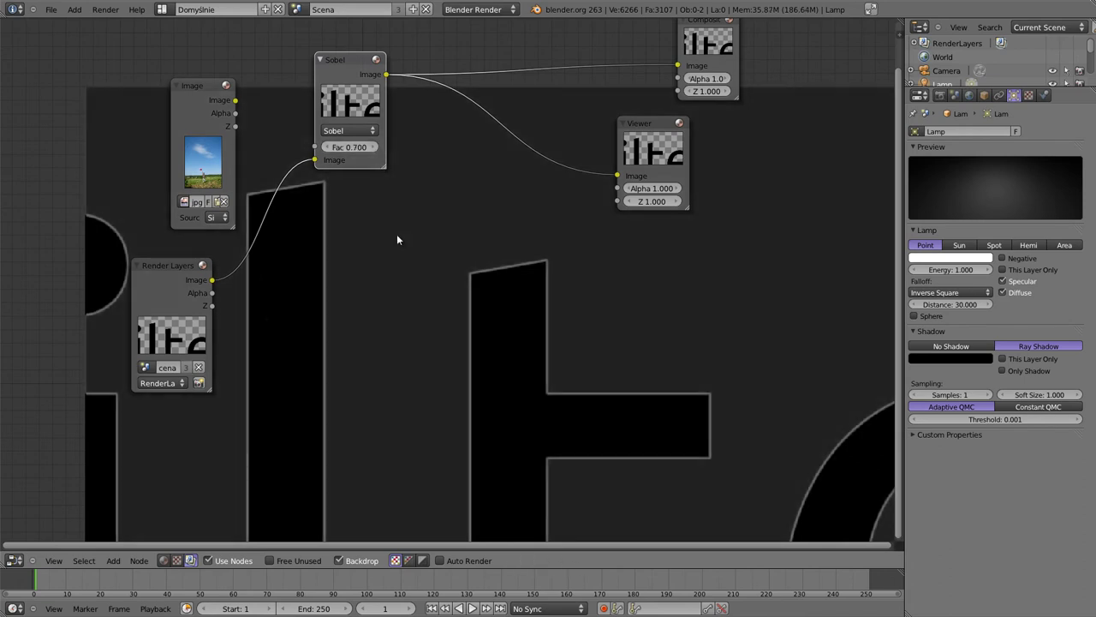
click(374, 147)
key(v)
key(v)
key(v)
key(v)
middle_drag(554, 372, 509, 374)
Step: Check Post Processing in the Render properties, then link the Image node's photo into Sobel's Image input
click(937, 96)
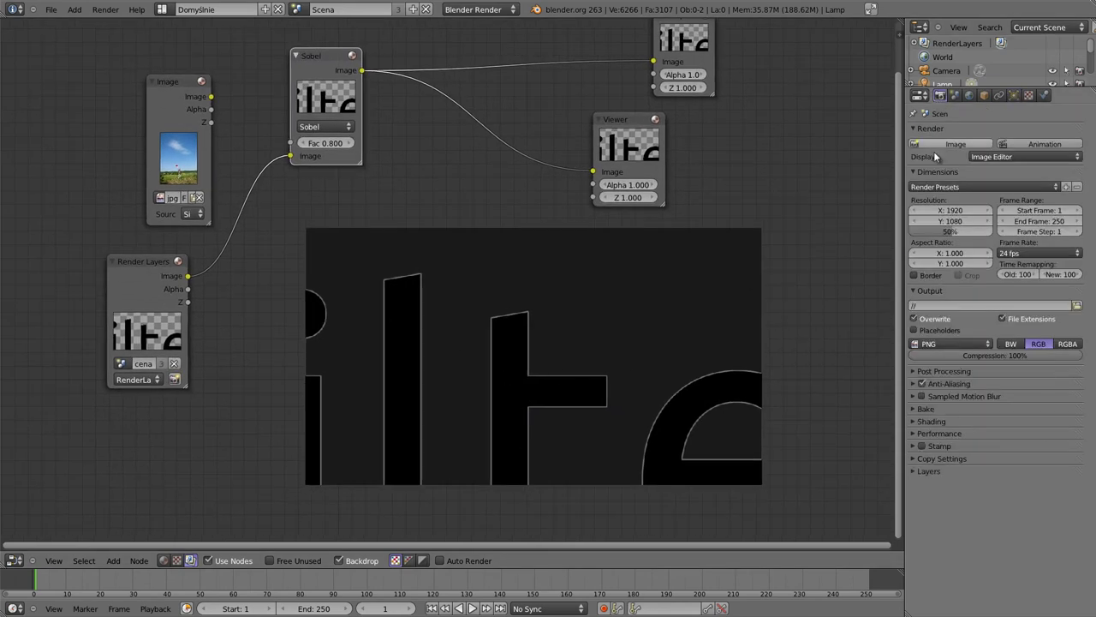
click(914, 371)
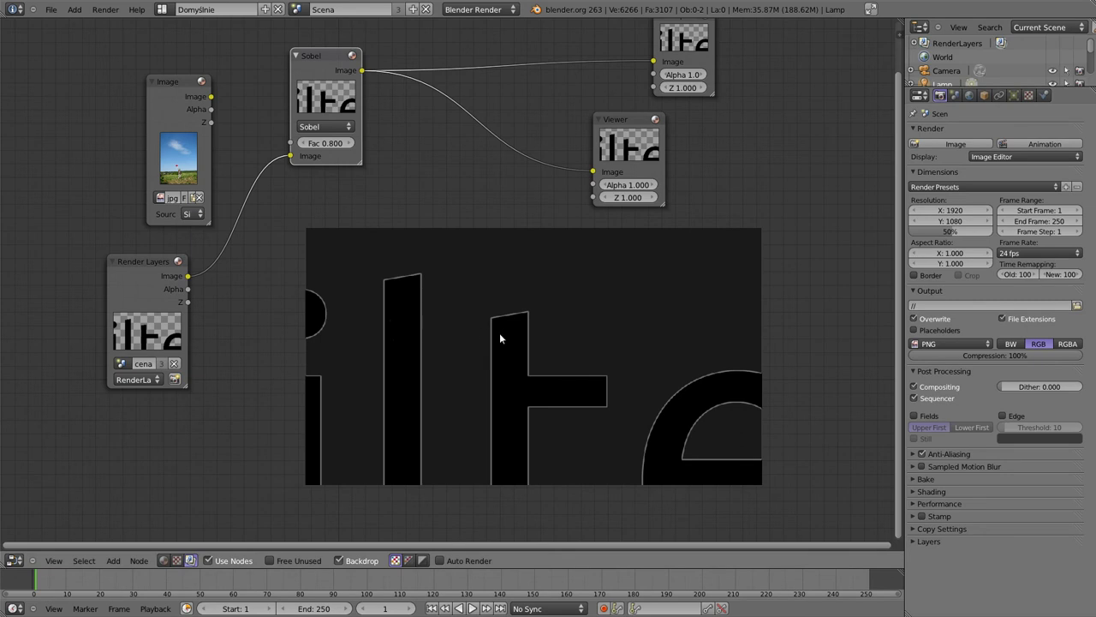
drag(211, 96, 288, 157)
key(v)
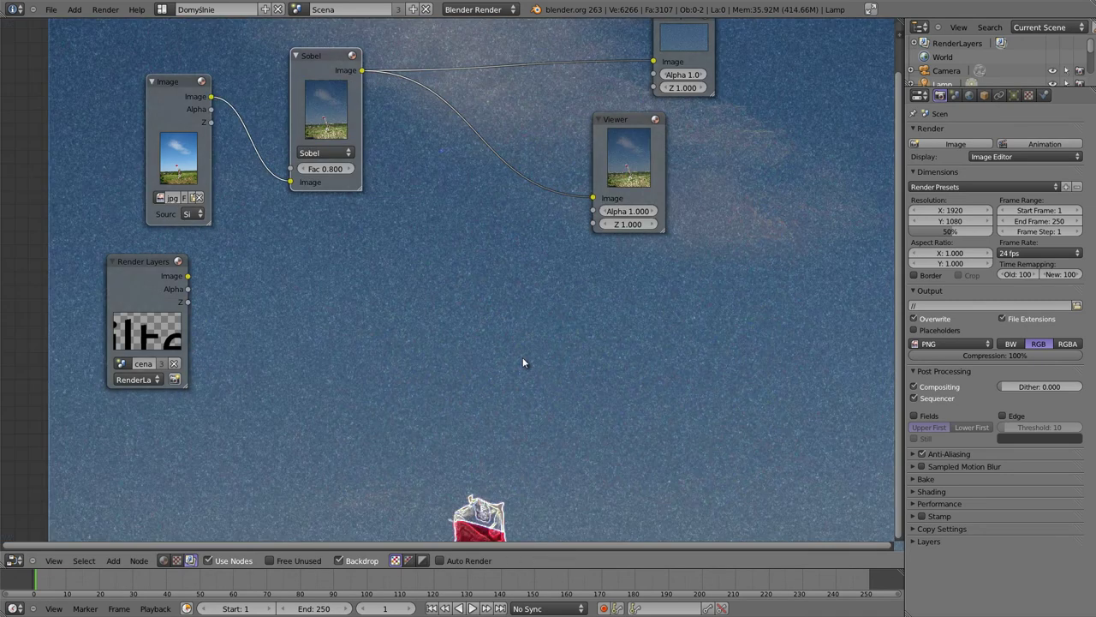
key(v)
key(v)
key(v)
key(v)
key(v)
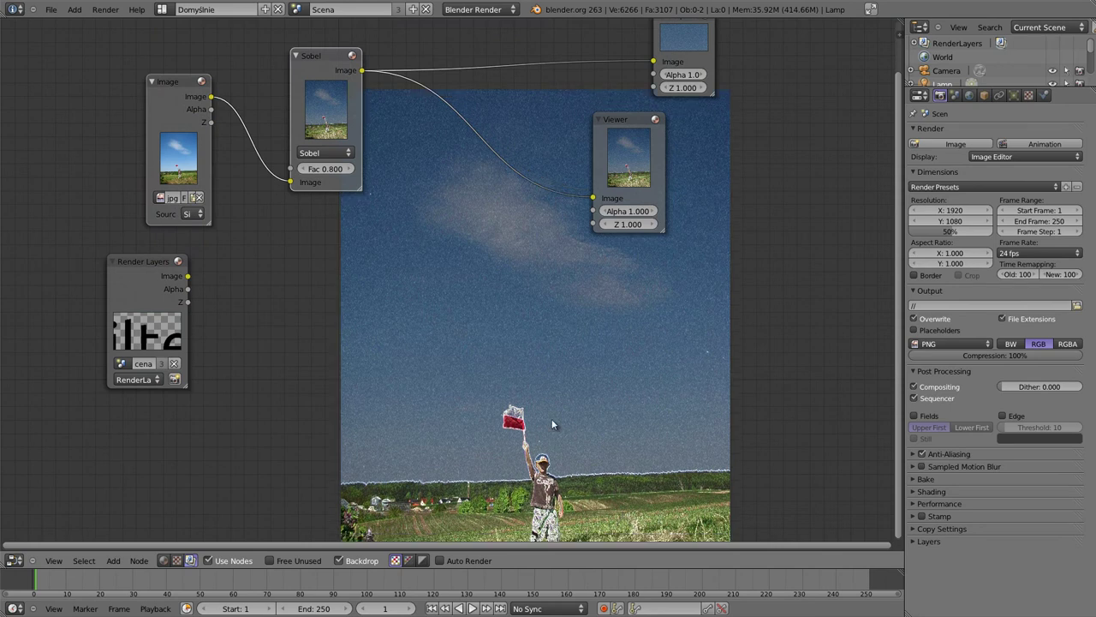
alt+middle_drag(532, 470, 577, 318)
key(v)
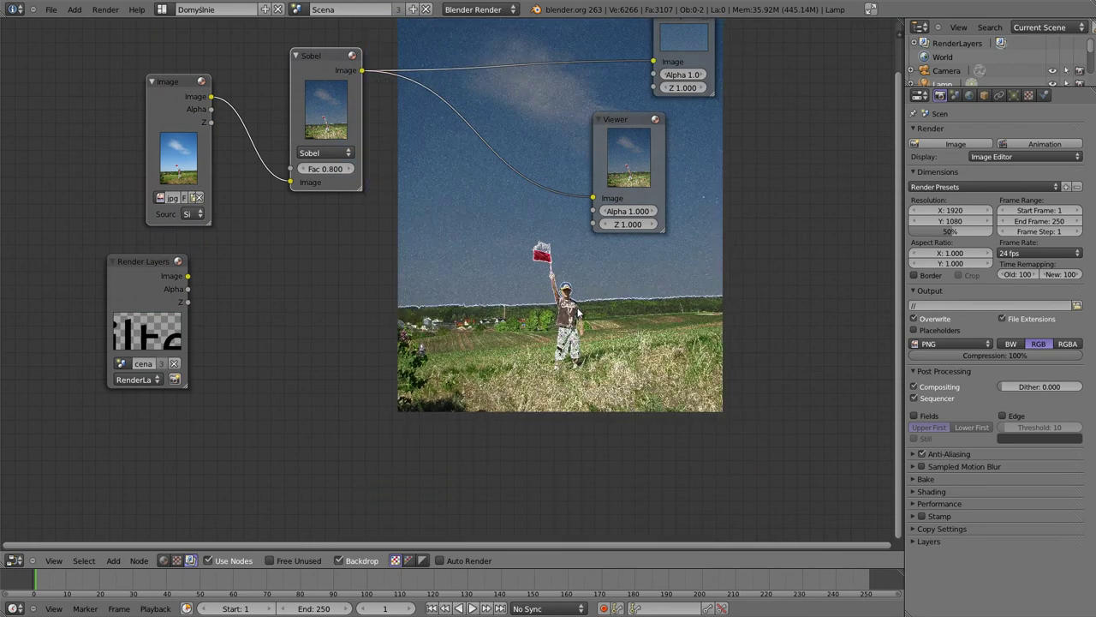
key(alt+v)
key(alt+v)
key(alt+v)
key(alt+v)
key(alt+v)
key(alt+v)
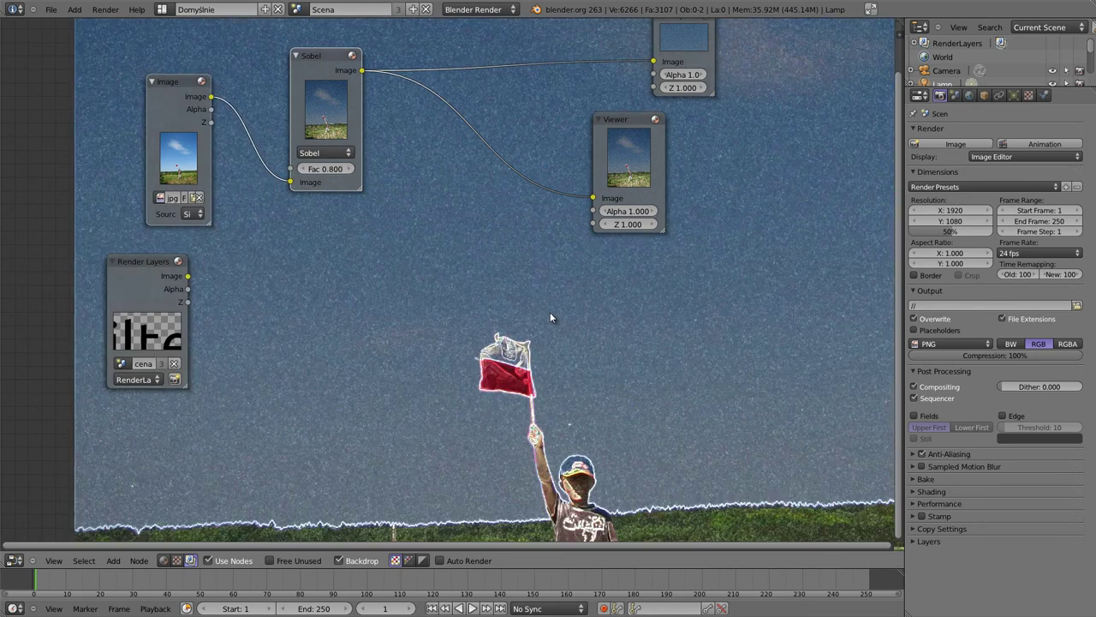
alt+middle_drag(527, 393, 527, 333)
key(alt+v)
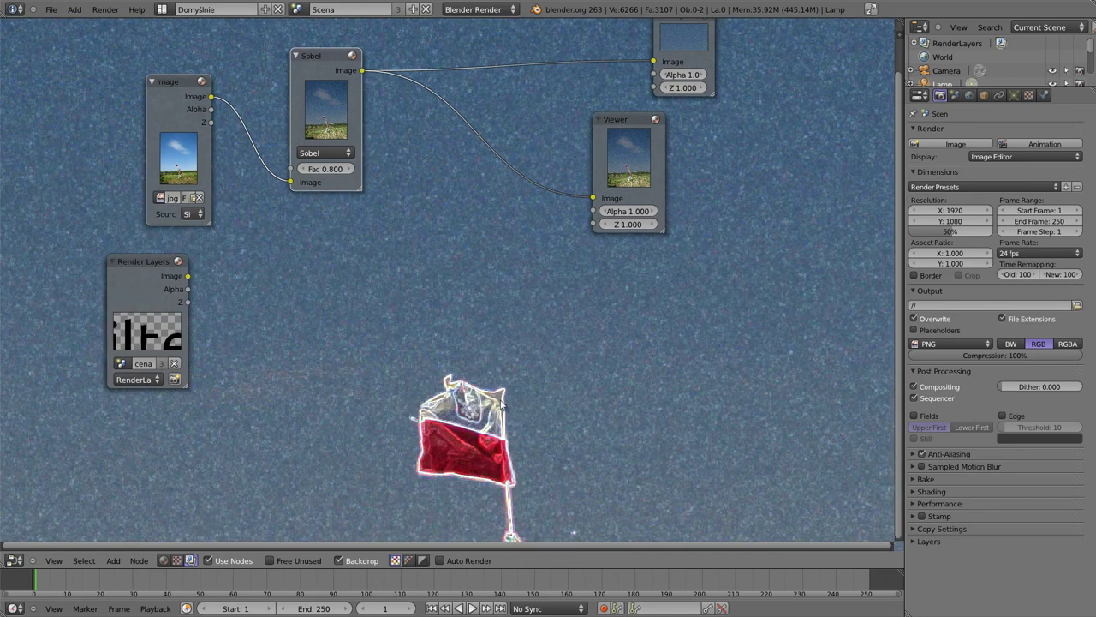
alt+middle_drag(522, 439, 562, 315)
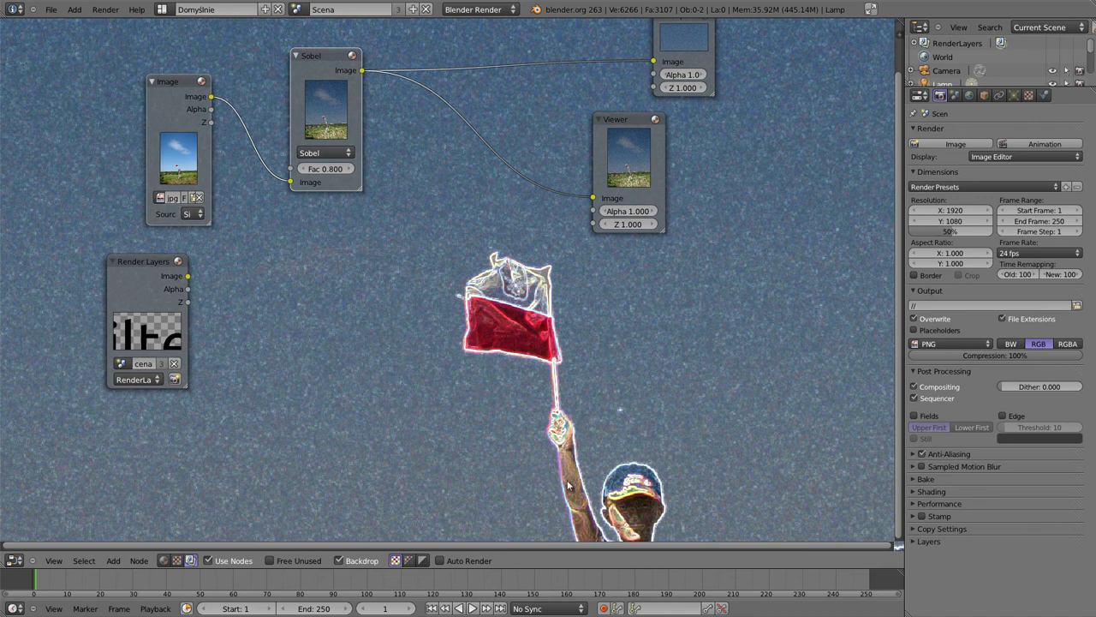
alt+middle_drag(572, 484, 329, 193)
mouse_move(433, 201)
alt+middle_down()
mouse_move(514, 283)
mouse_move(486, 294)
mouse_move(604, 463)
mouse_move(593, 501)
alt+middle_up()
click(353, 173)
click(353, 173)
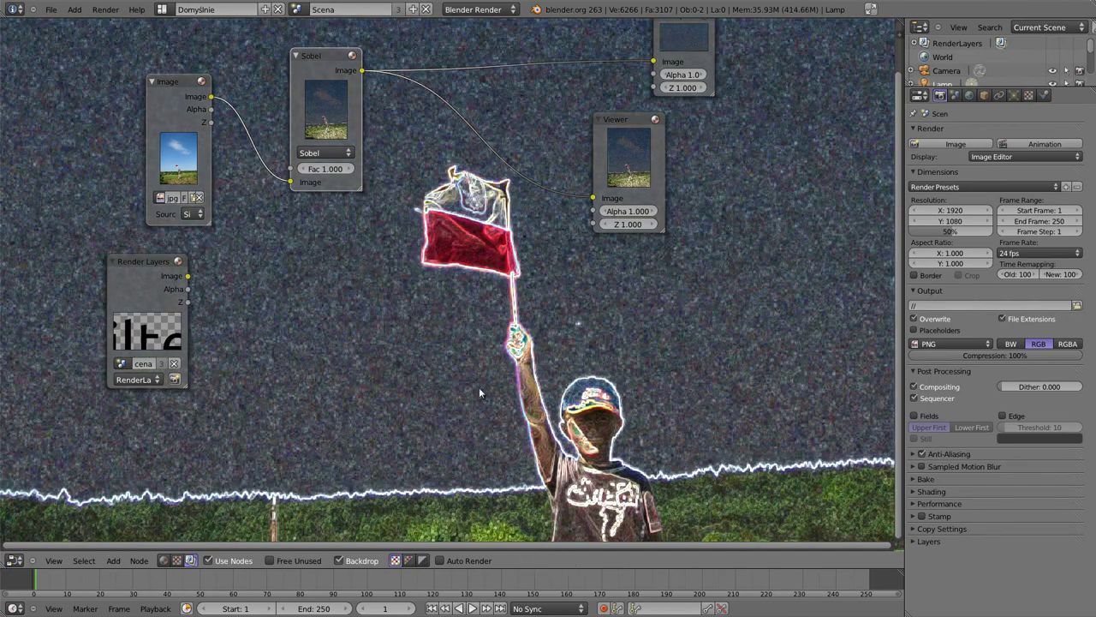
mouse_move(479, 387)
alt+middle_down()
mouse_move(446, 266)
mouse_move(346, 36)
alt+middle_up()
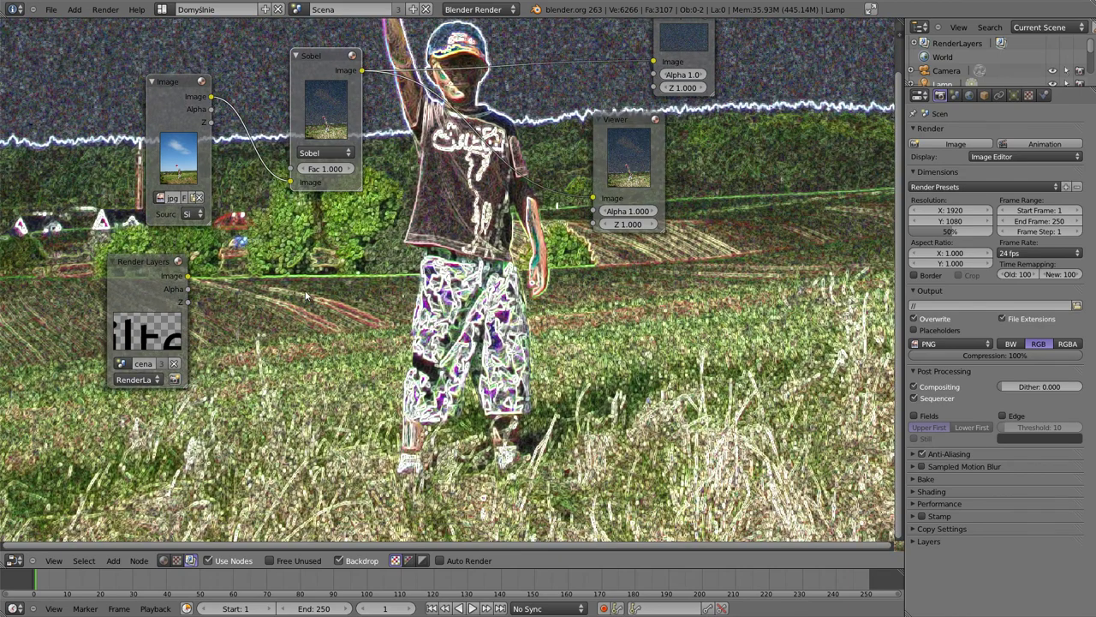
mouse_move(407, 257)
alt+middle_down()
mouse_move(513, 388)
mouse_move(460, 237)
mouse_move(479, 18)
alt+middle_up()
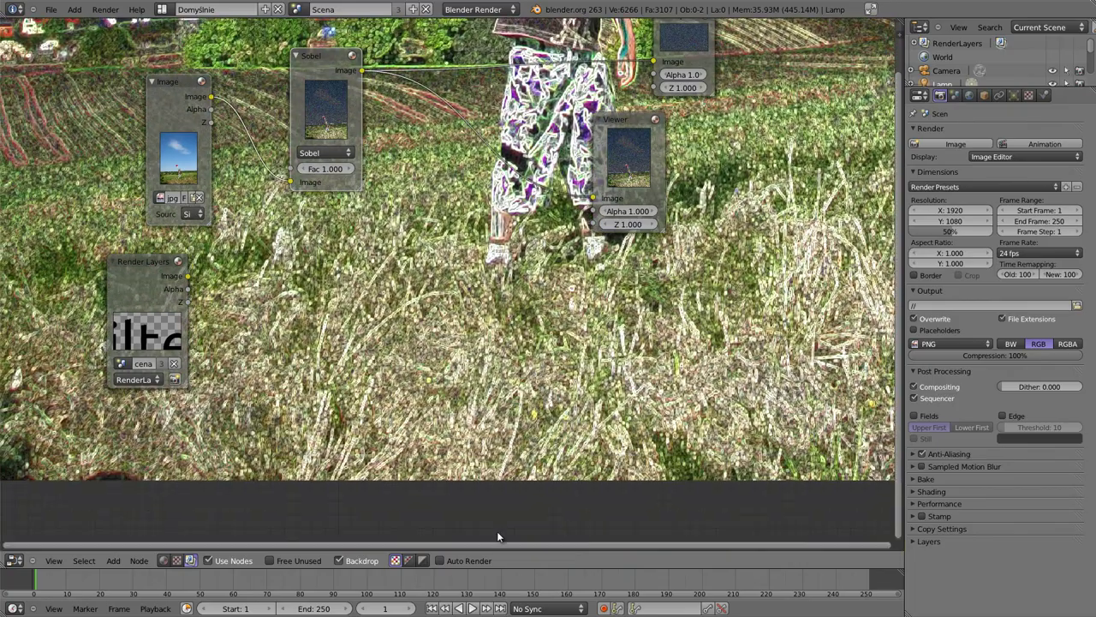
alt+middle_drag(495, 86, 495, 537)
alt+middle_drag(308, 17, 307, 251)
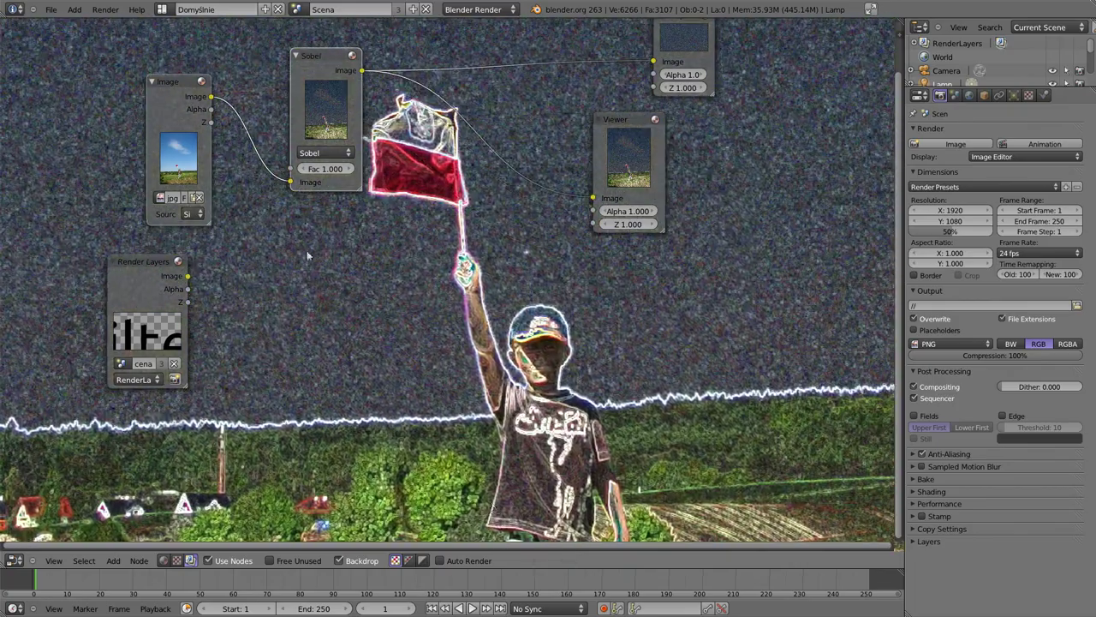
Step: Switch the edge filter from Sobel to Prewitt and lower its Fac to 0.200
click(324, 152)
click(330, 93)
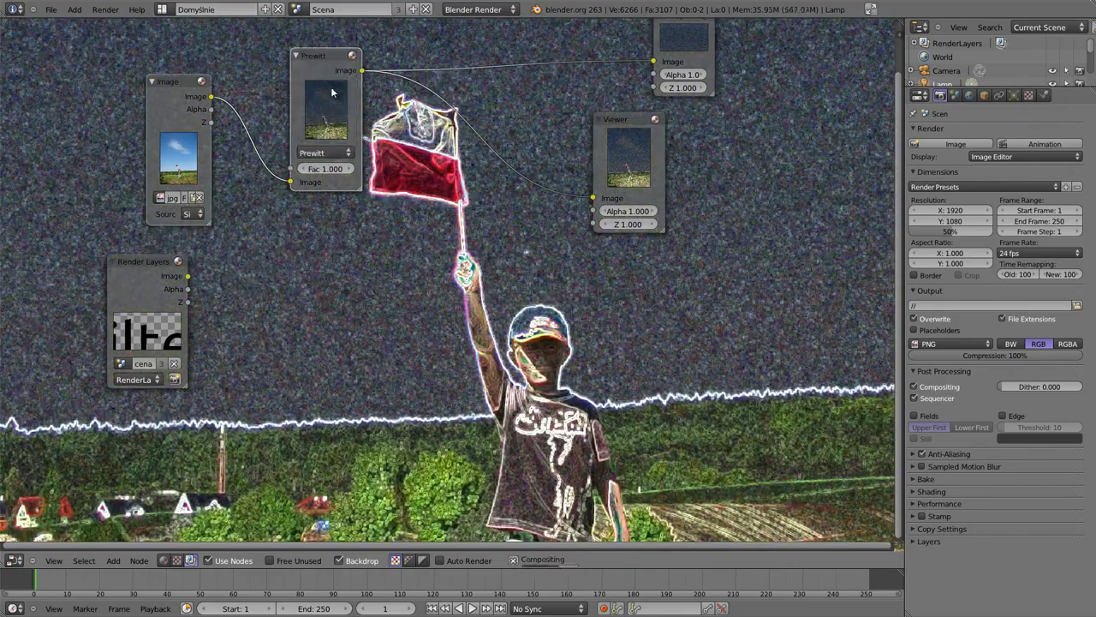
alt+middle_drag(454, 369, 500, 224)
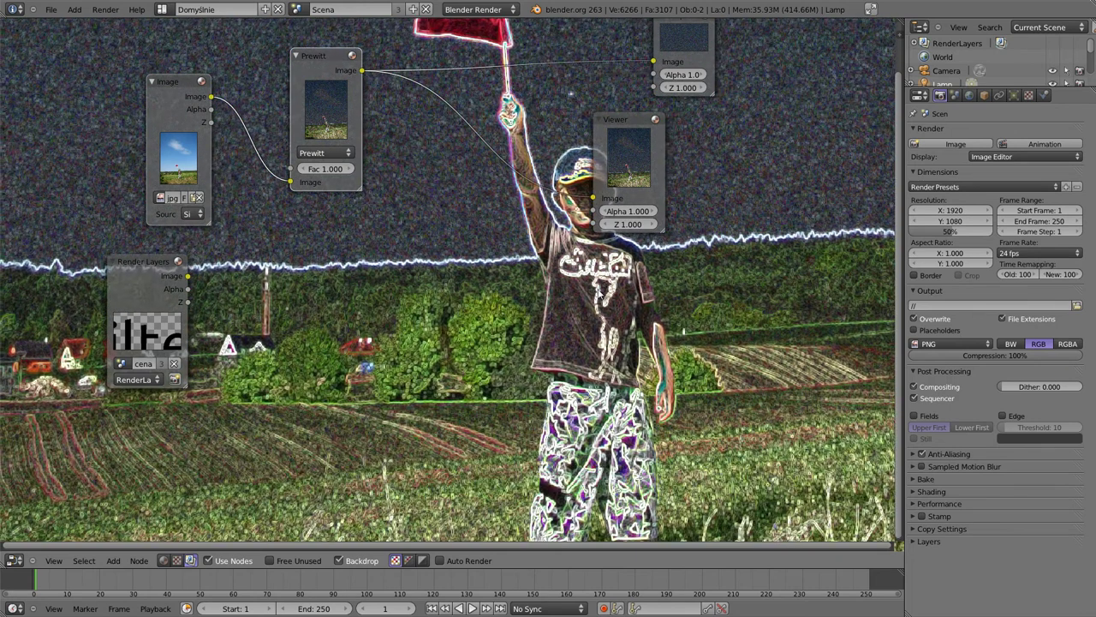
alt+middle_drag(597, 292, 583, 284)
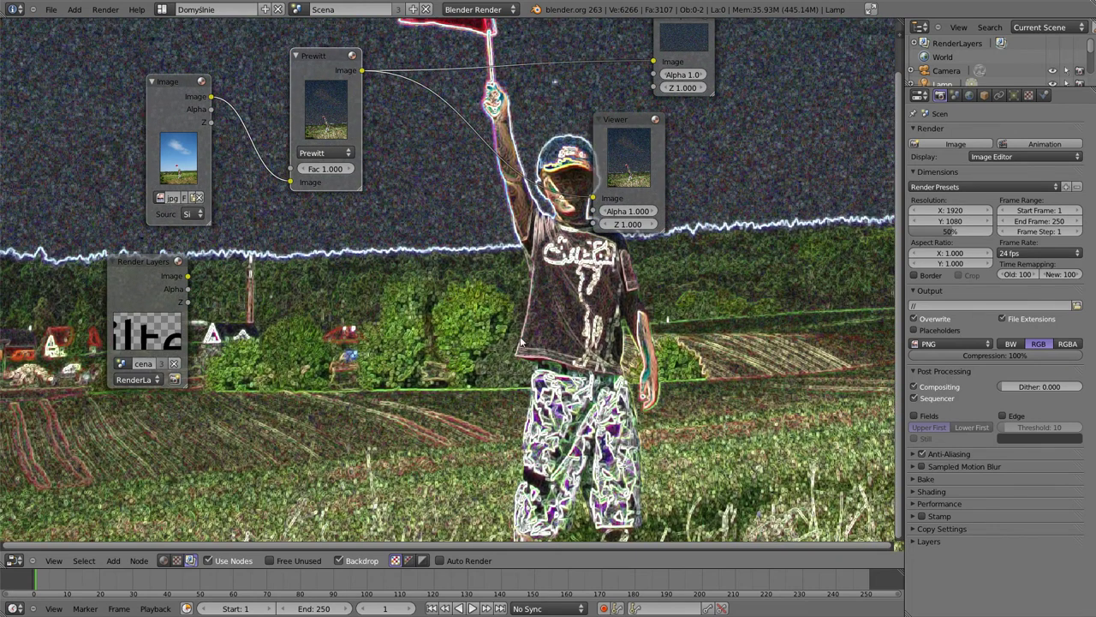
click(303, 169)
click(303, 169)
click(302, 169)
click(302, 169)
click(302, 169)
click(302, 169)
click(302, 169)
click(302, 169)
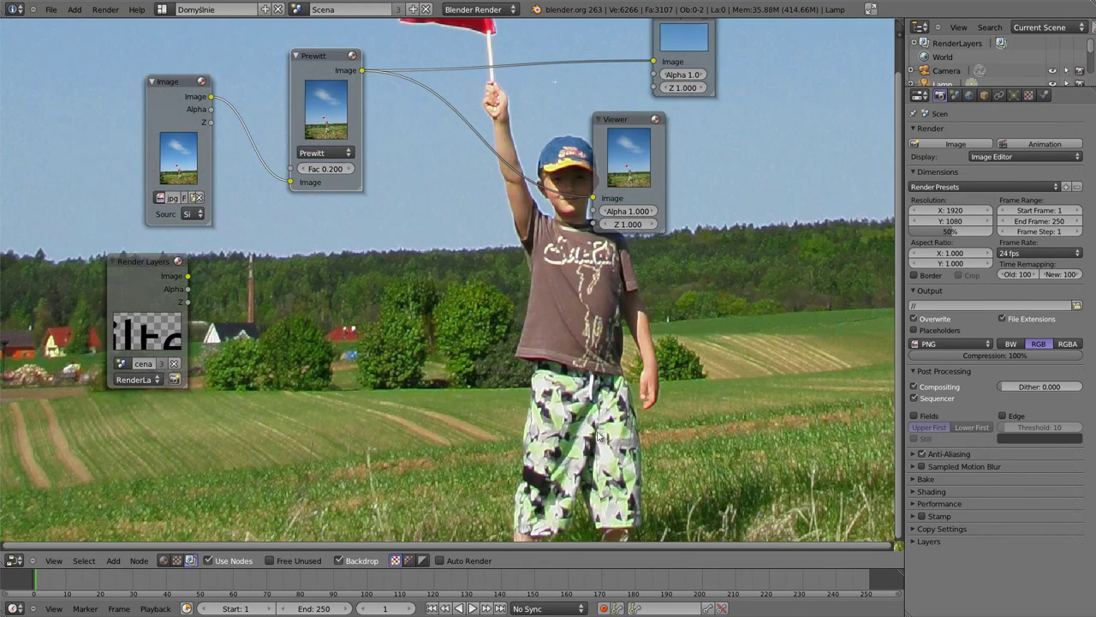
Step: Zoom the backdrop onto the flag, switch to Sobel and raise Fac to 0.400
mouse_move(458, 370)
alt+middle_down()
mouse_move(476, 416)
mouse_move(402, 435)
mouse_move(474, 511)
alt+middle_up()
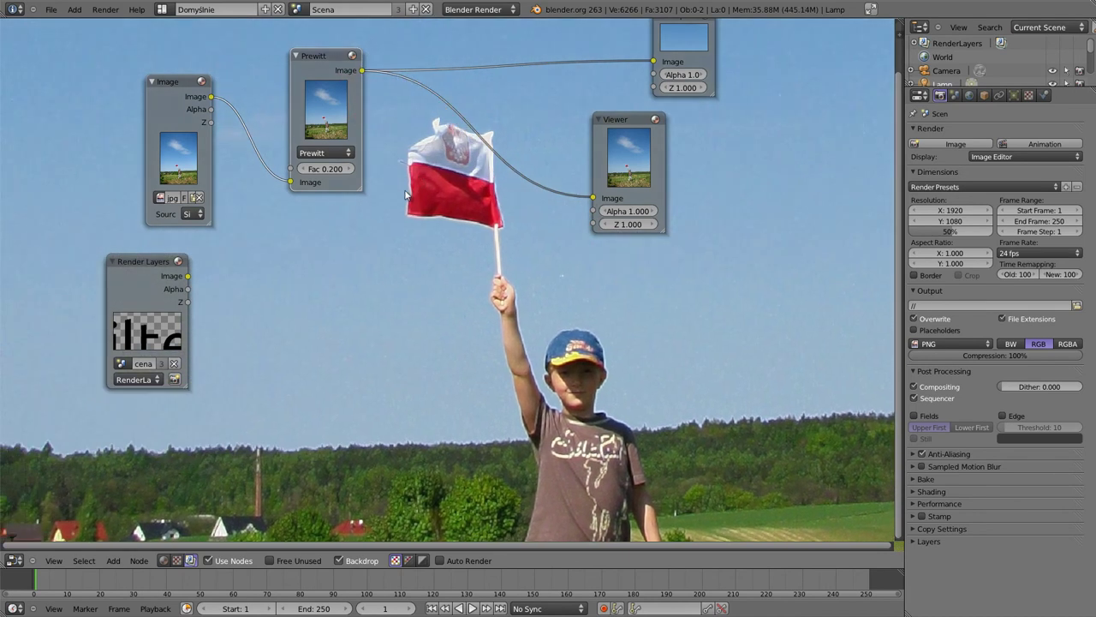
key(alt+v)
key(alt+v)
alt+middle_drag(405, 195, 452, 345)
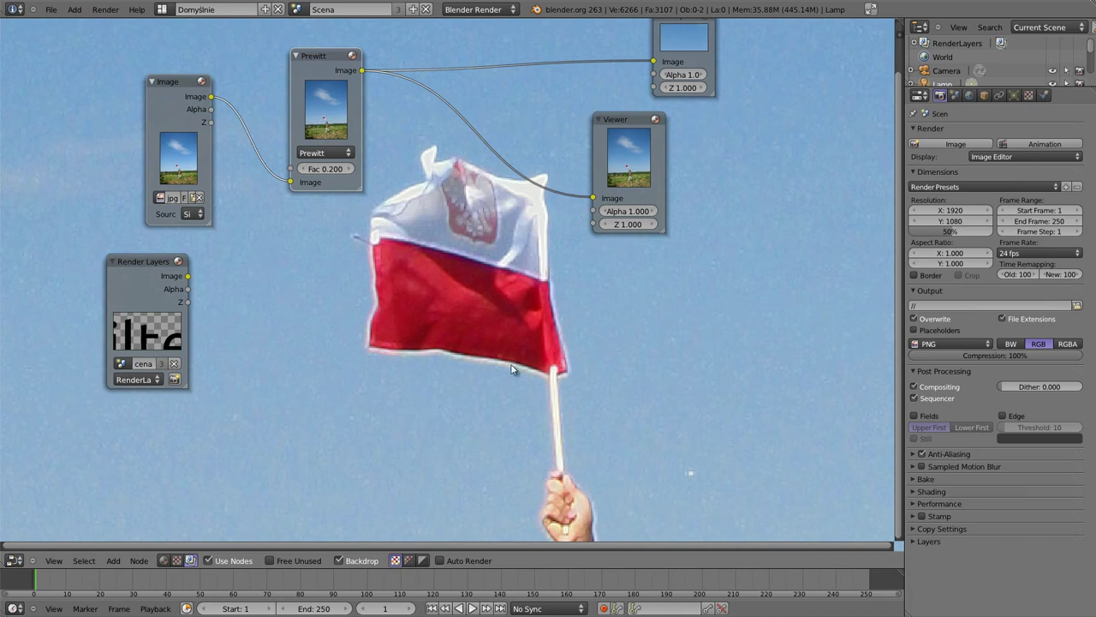
click(324, 153)
click(329, 99)
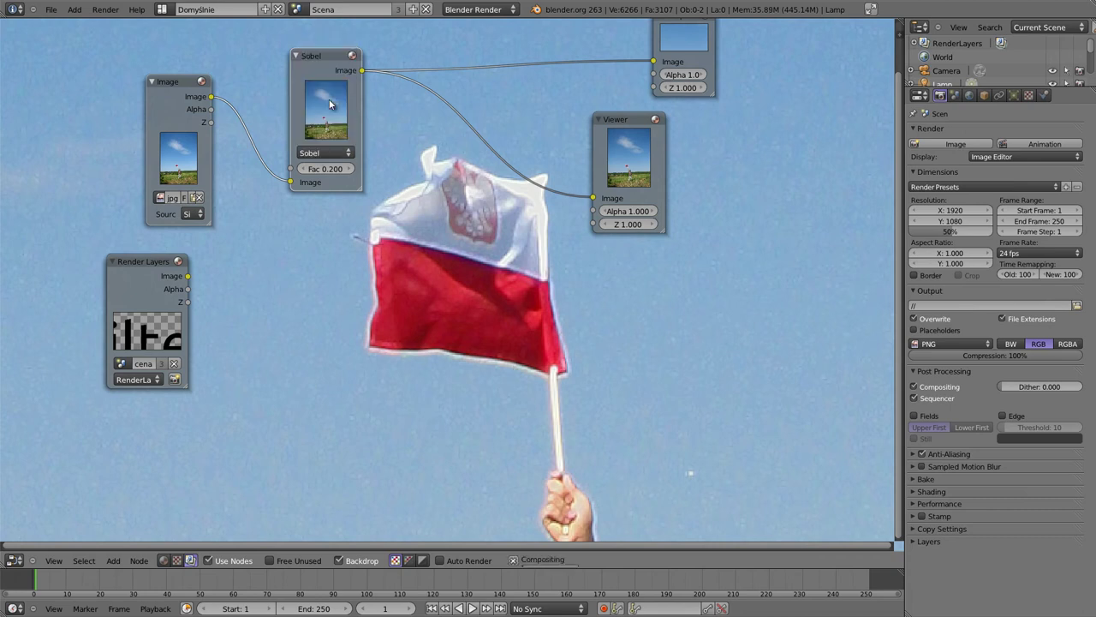
click(351, 168)
click(351, 169)
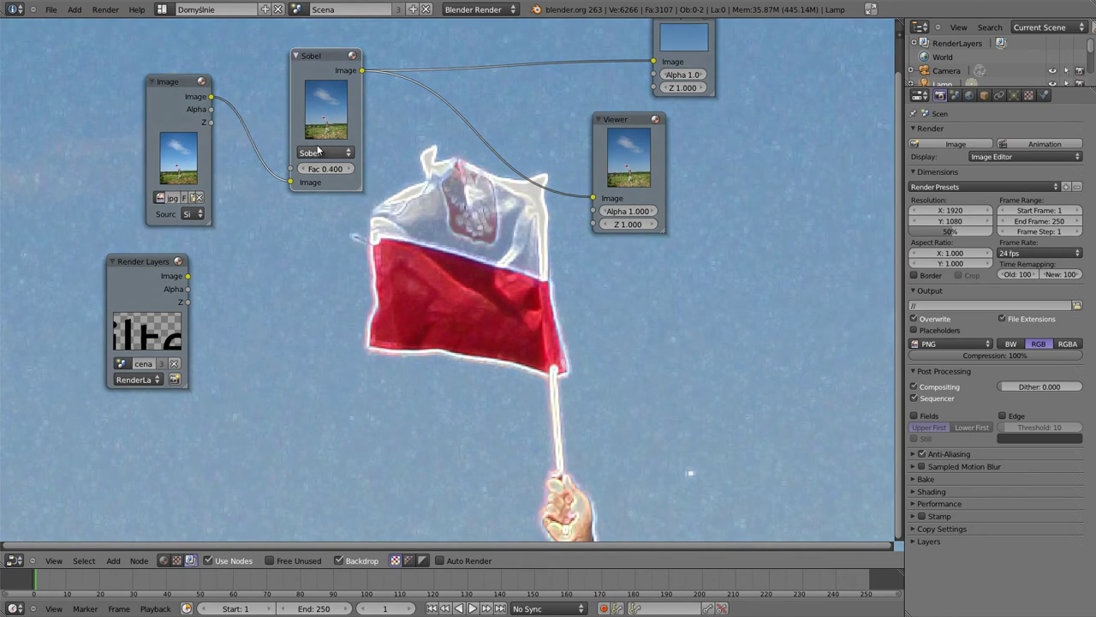
Step: Try Prewitt again, then settle on the Kirsch filter type
click(325, 152)
click(326, 90)
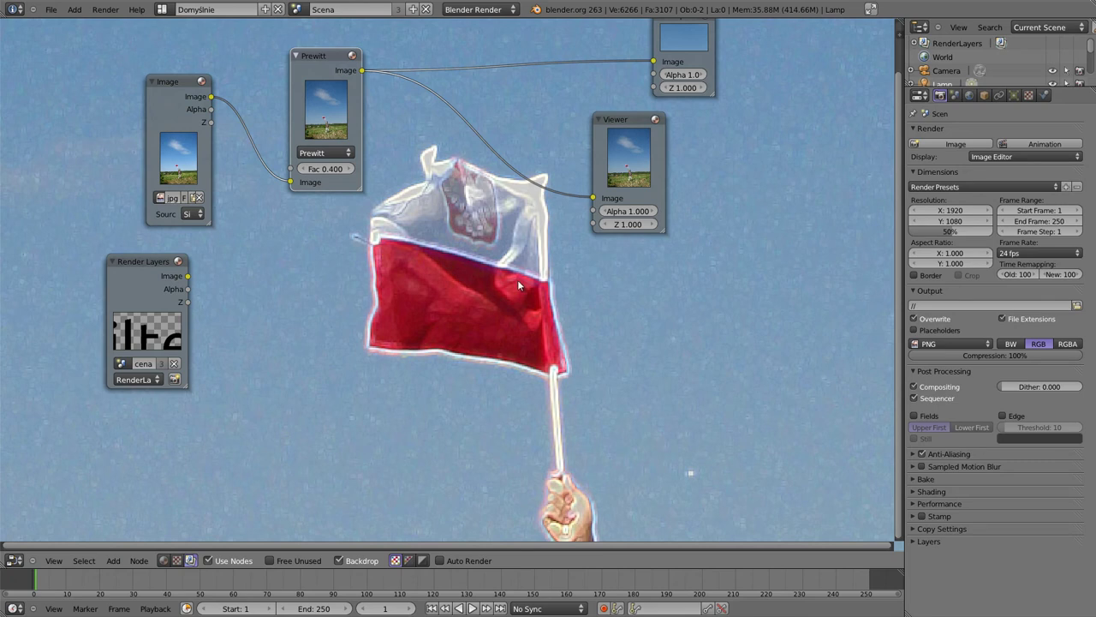
click(330, 154)
click(312, 70)
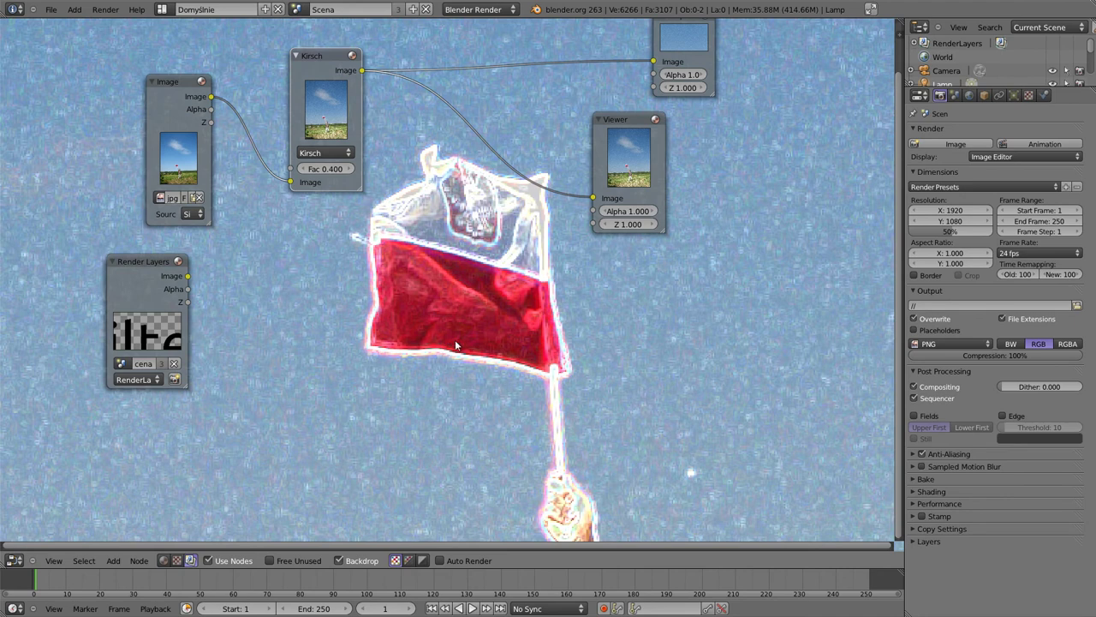
Step: Set the Kirsch filter's Fac to full strength, 1.000
click(331, 170)
text(1)
key(Return)
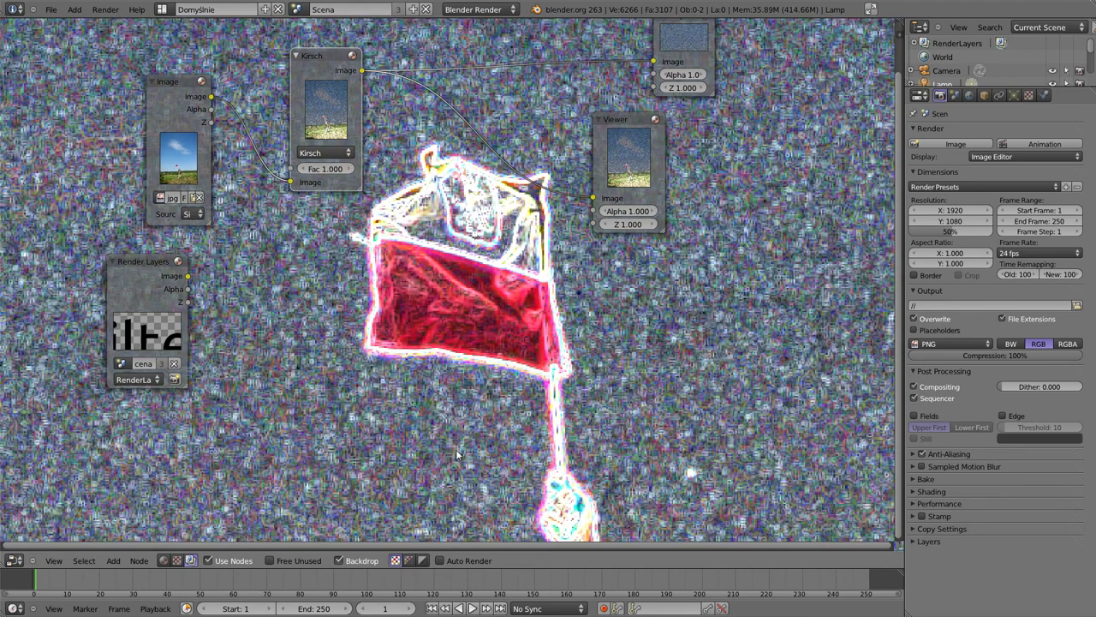
Step: Pan and zoom the backdrop to inspect the edge-filtered person, flag and grass
alt+middle_drag(462, 456, 424, 21)
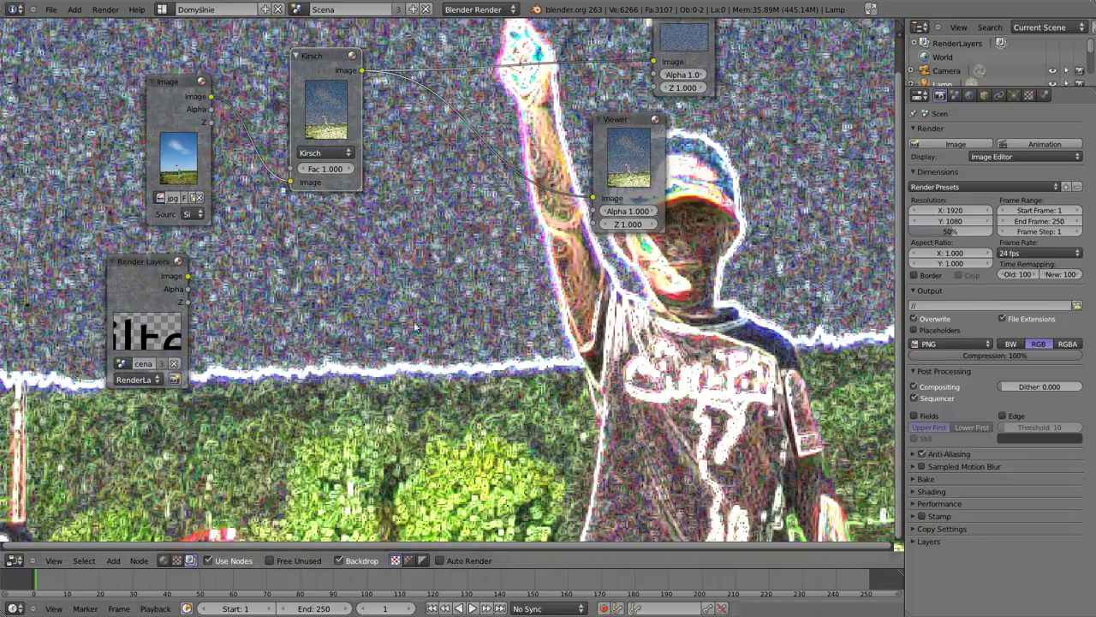
alt+middle_drag(443, 351, 443, 163)
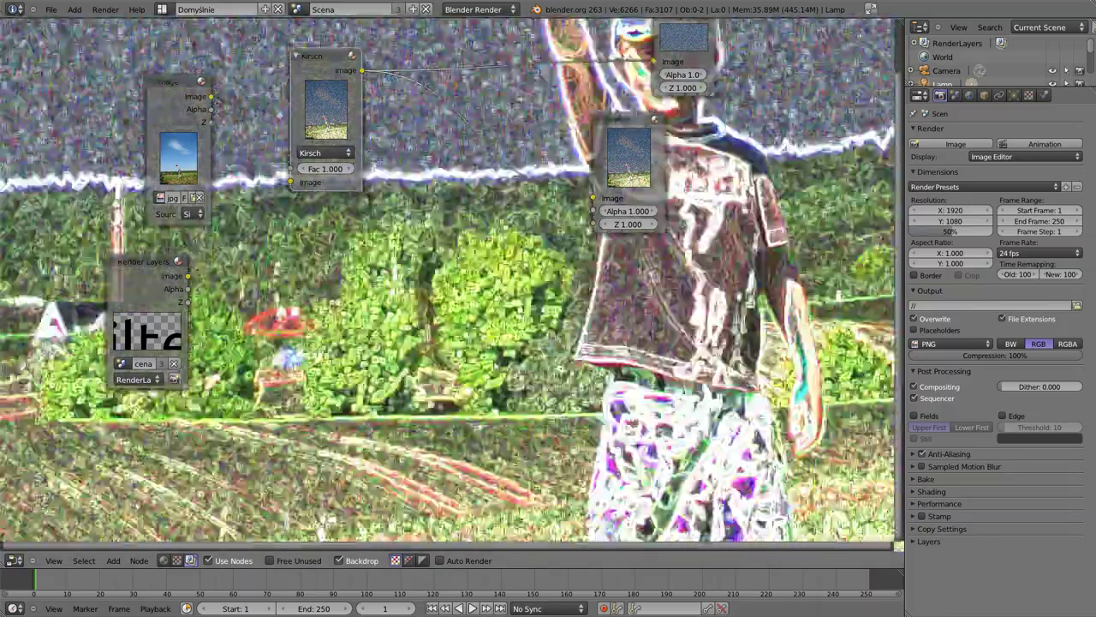
mouse_move(518, 514)
alt+middle_down()
mouse_move(518, 302)
mouse_move(495, 303)
alt+middle_up()
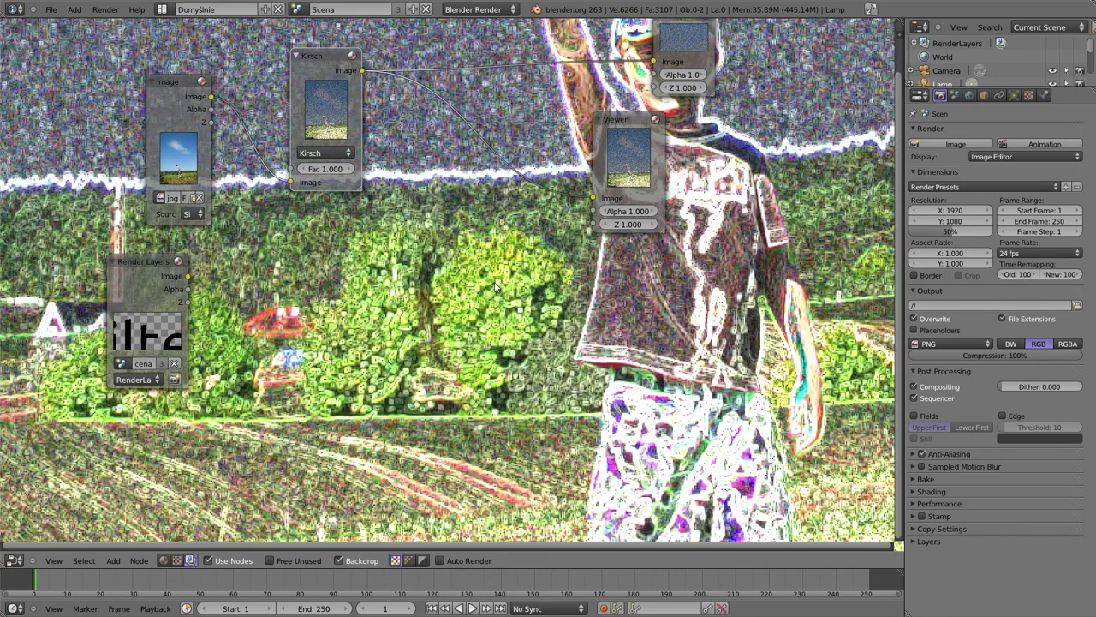
scroll(495, 304, down, 2)
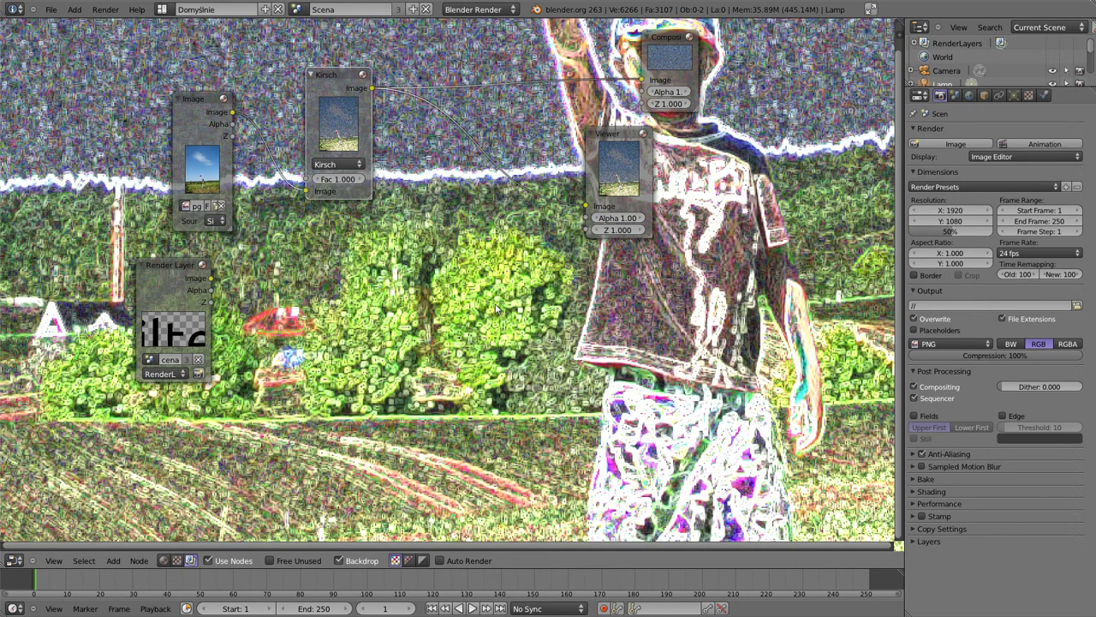
alt+middle_drag(497, 310, 453, 382)
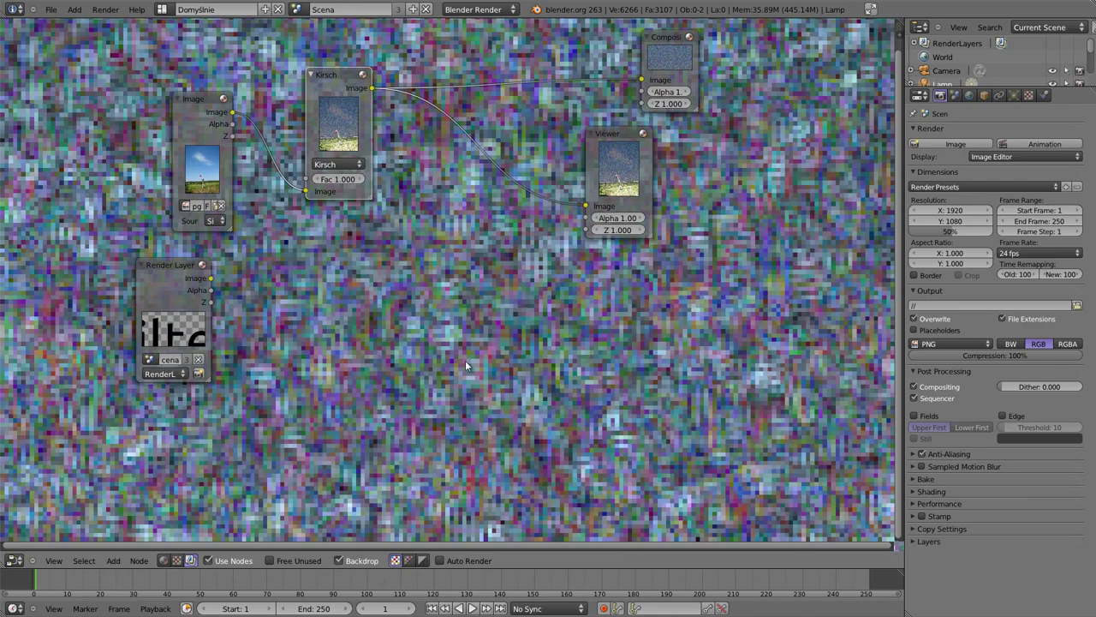
key(alt+v)
key(alt+v)
key(alt+v)
key(v)
key(v)
key(alt+v)
key(alt+v)
alt+middle_drag(525, 264, 508, 531)
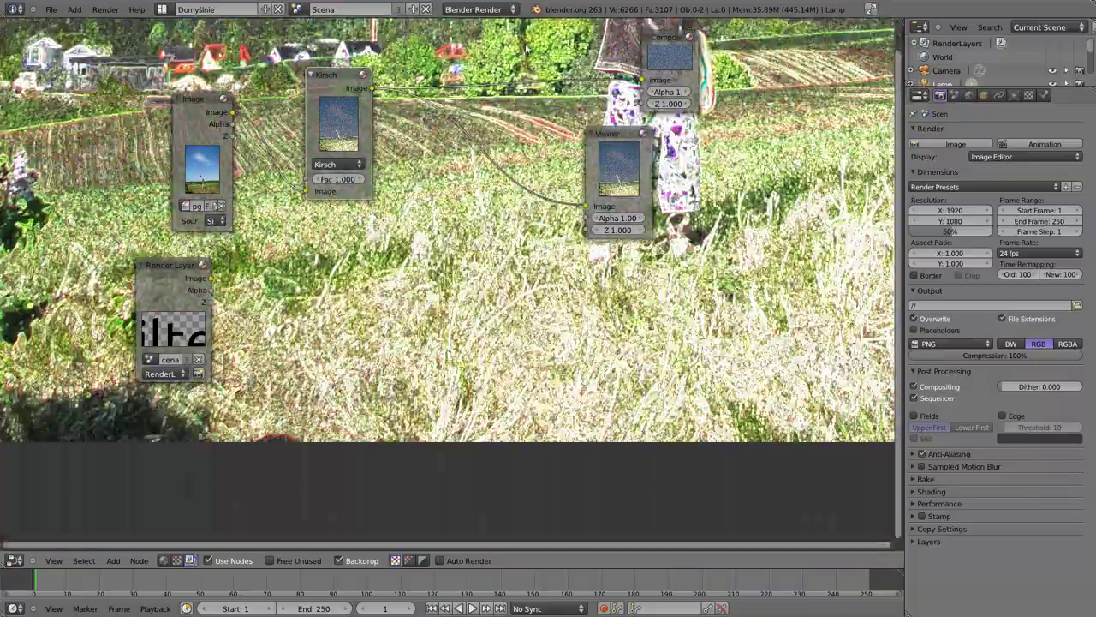
key(v)
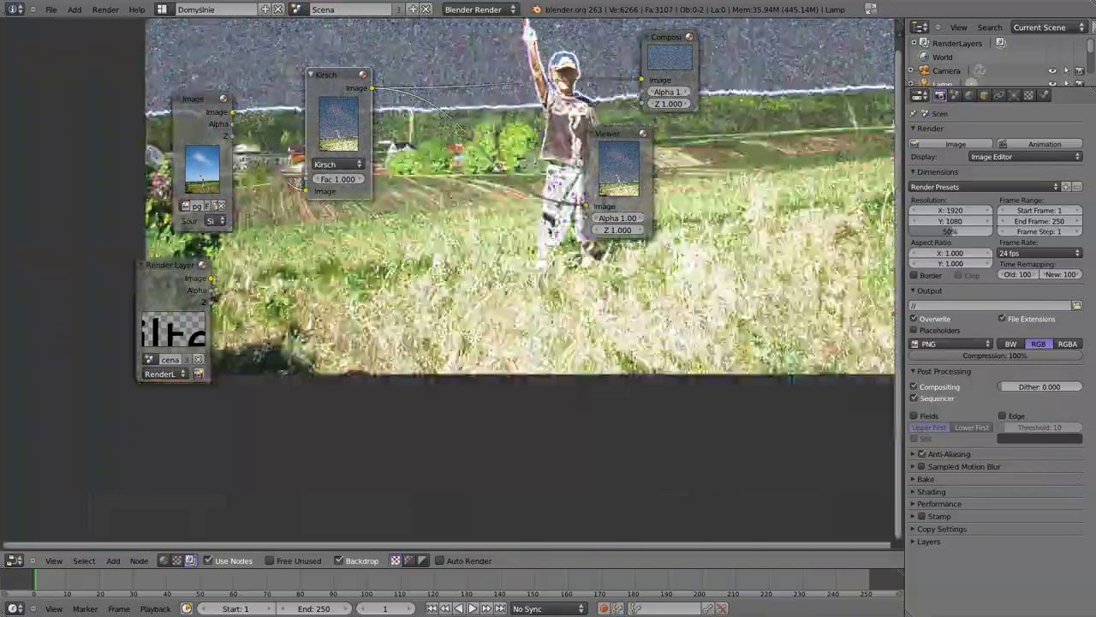
alt+middle_drag(480, 282, 449, 321)
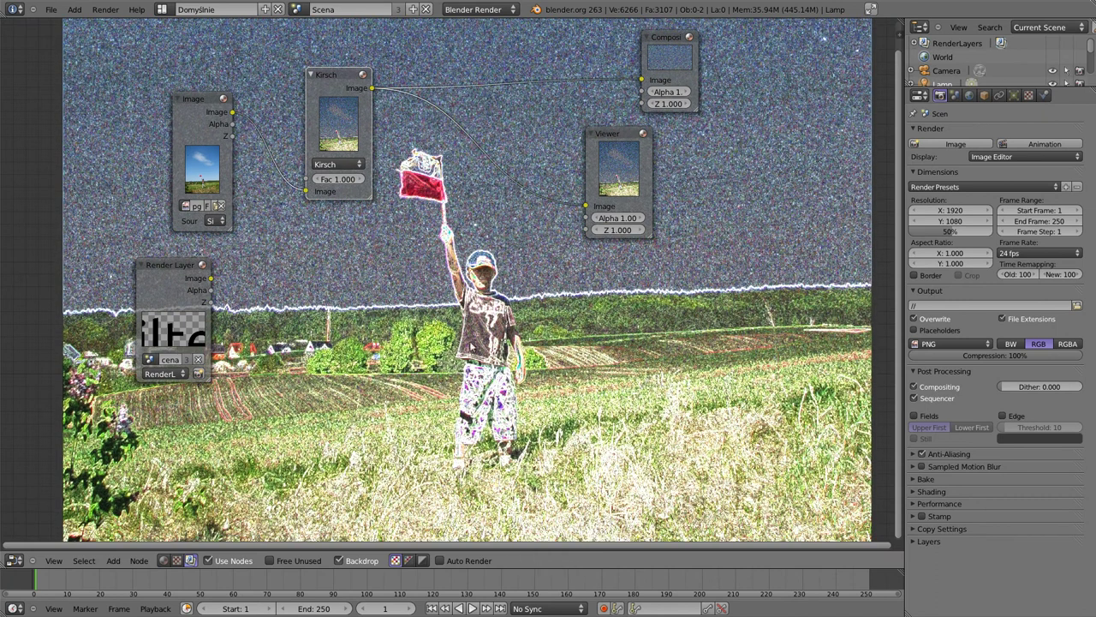
Step: Try the Laplace and Sharpen filter types, then return to Kirsch
click(335, 163)
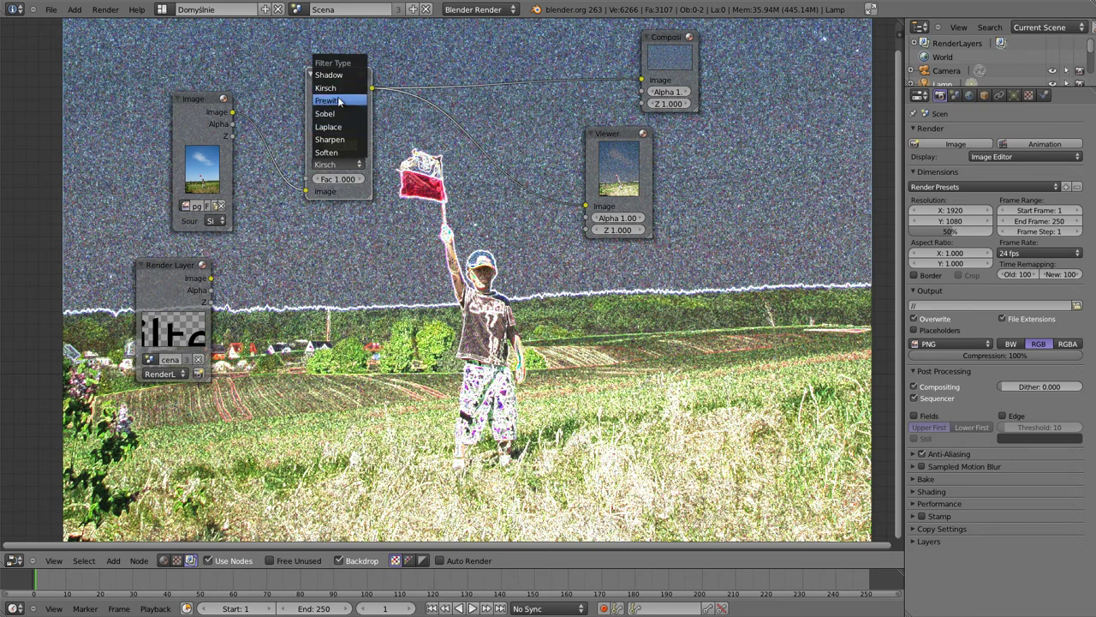
click(349, 130)
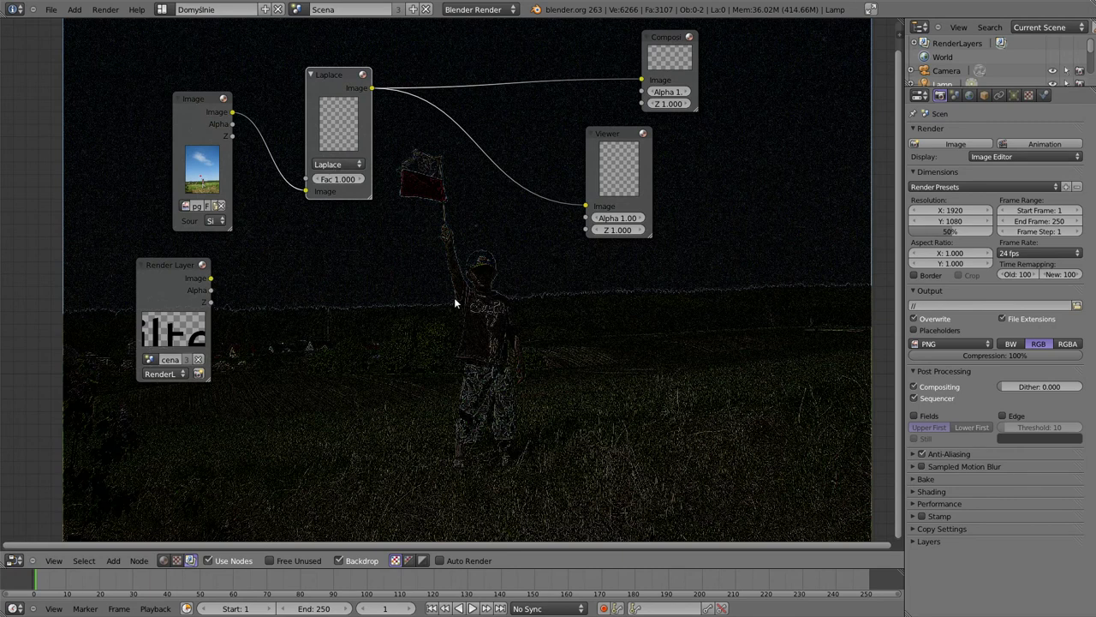
click(338, 164)
click(338, 142)
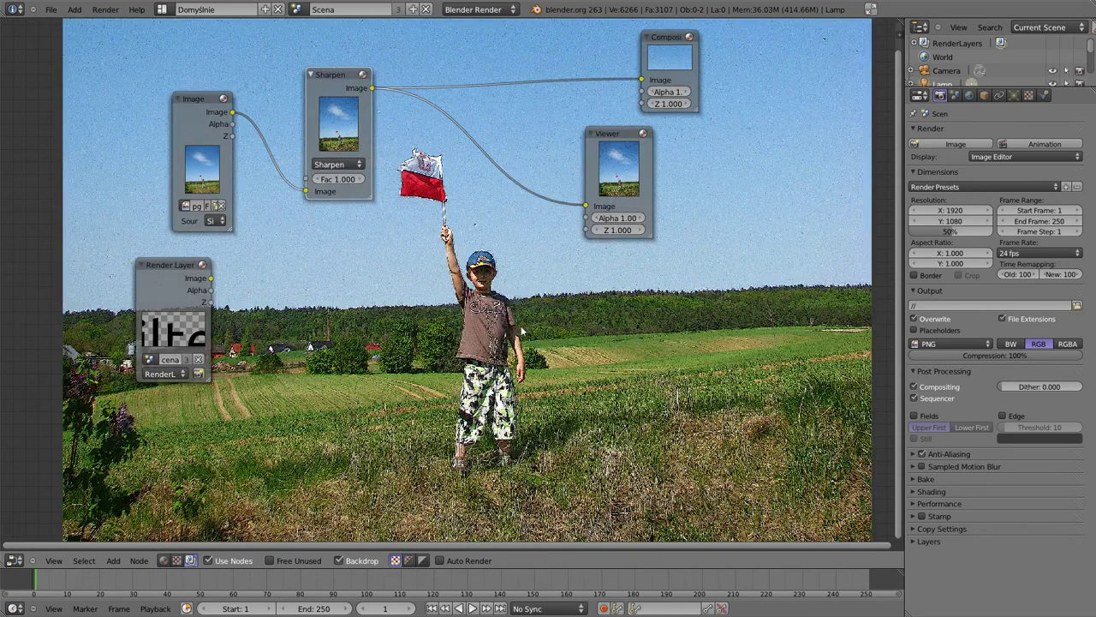
click(338, 163)
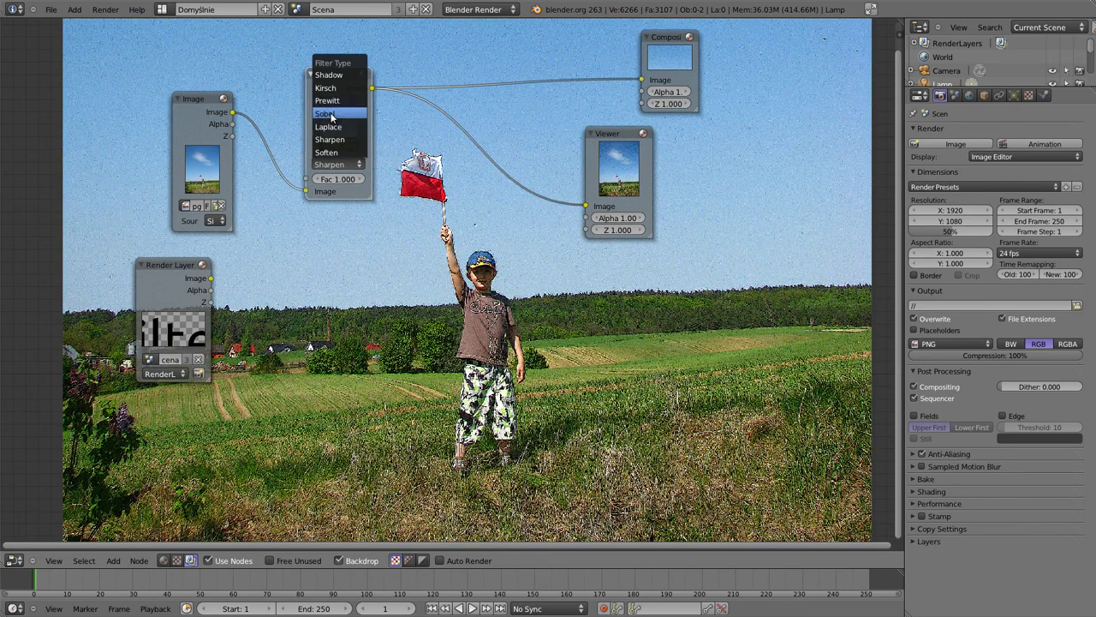
click(332, 96)
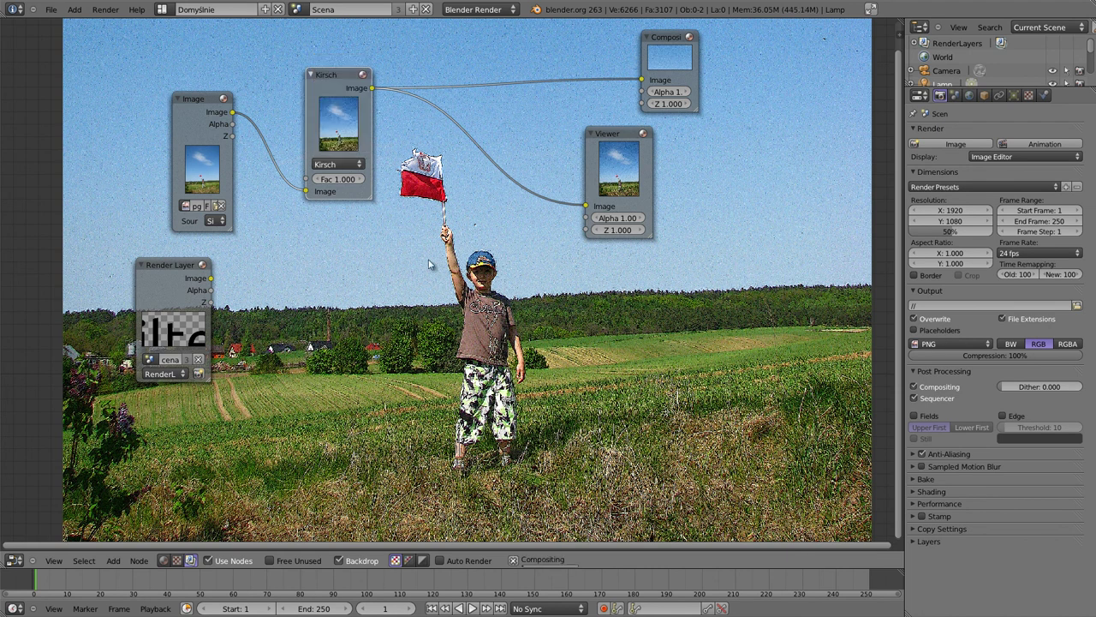
Step: Set the filter to Shadow with Fac 0.000 and link the Render Layers image into it
click(338, 166)
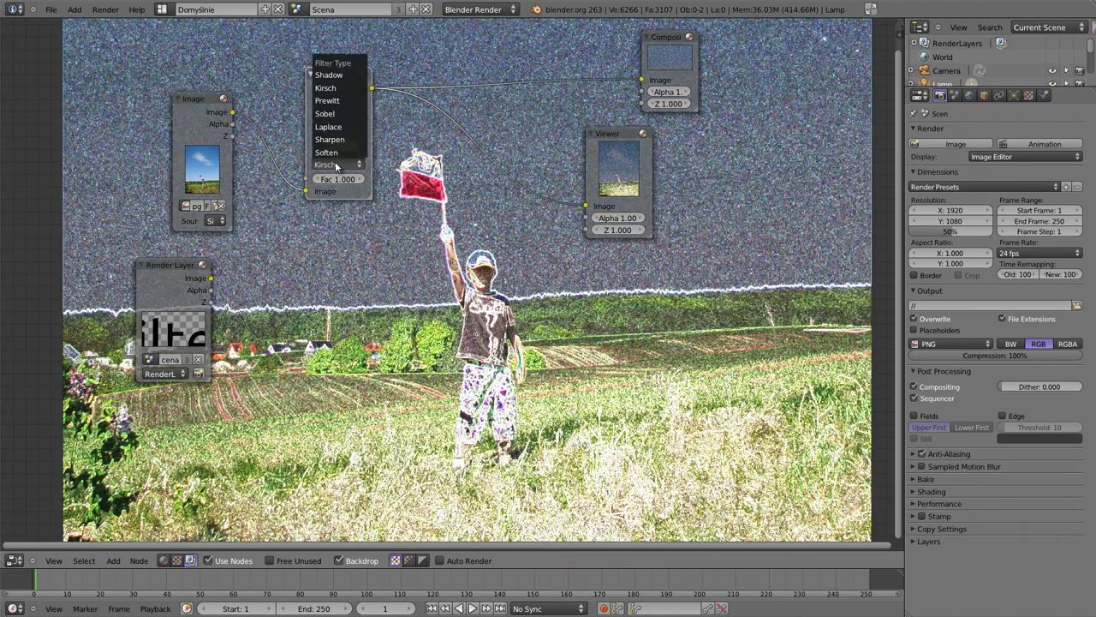
click(349, 79)
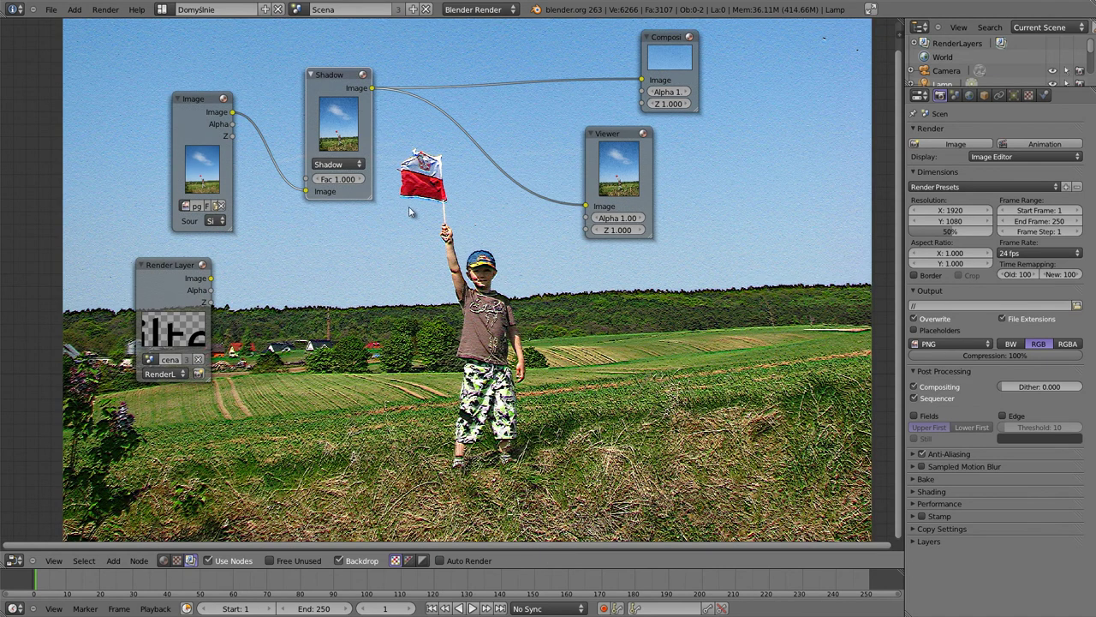
drag(330, 179, 314, 180)
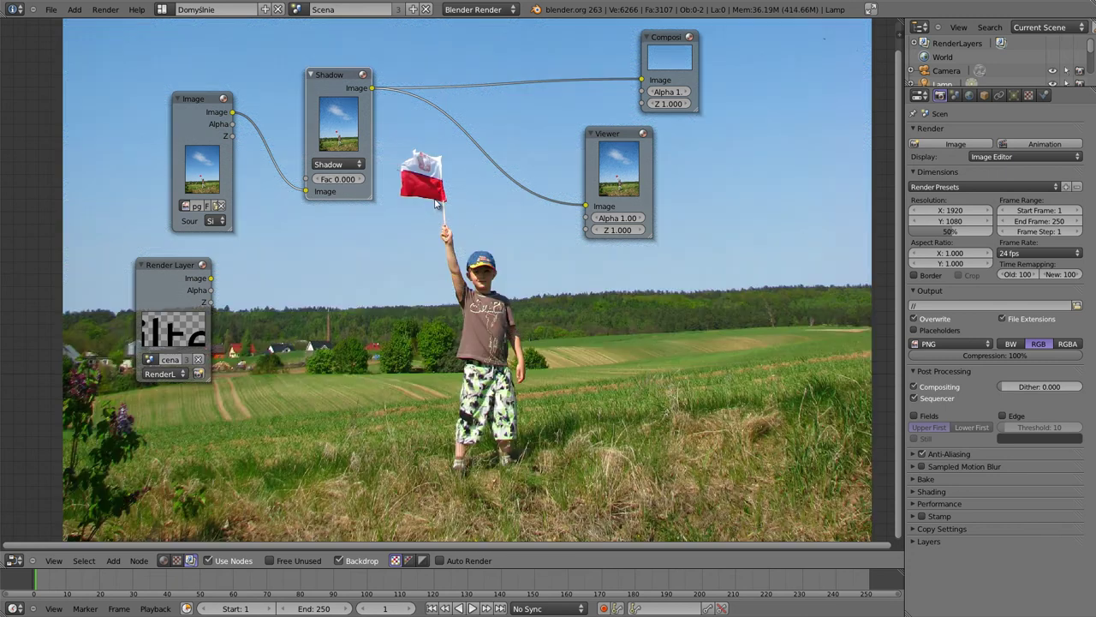
drag(211, 279, 334, 202)
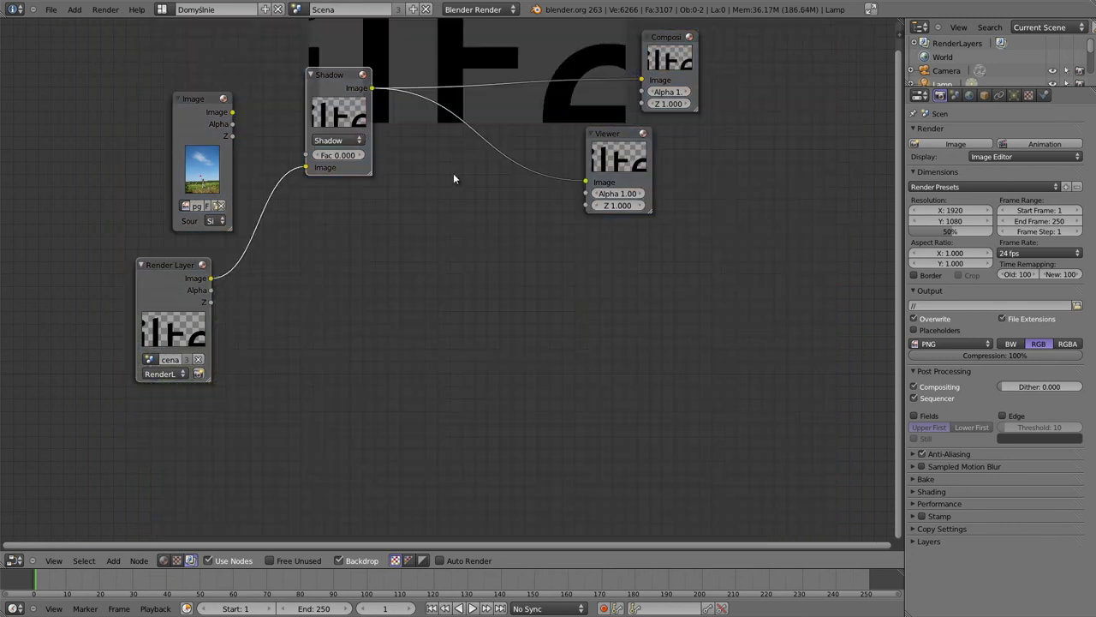
Step: Step the Shadow factor up from 0.100 to 1.000
mouse_move(454, 178)
alt+middle_down()
mouse_move(440, 436)
mouse_move(456, 449)
alt+middle_up()
click(361, 155)
click(361, 155)
click(361, 156)
click(361, 155)
click(361, 155)
click(361, 155)
click(362, 156)
click(362, 155)
click(361, 155)
click(361, 155)
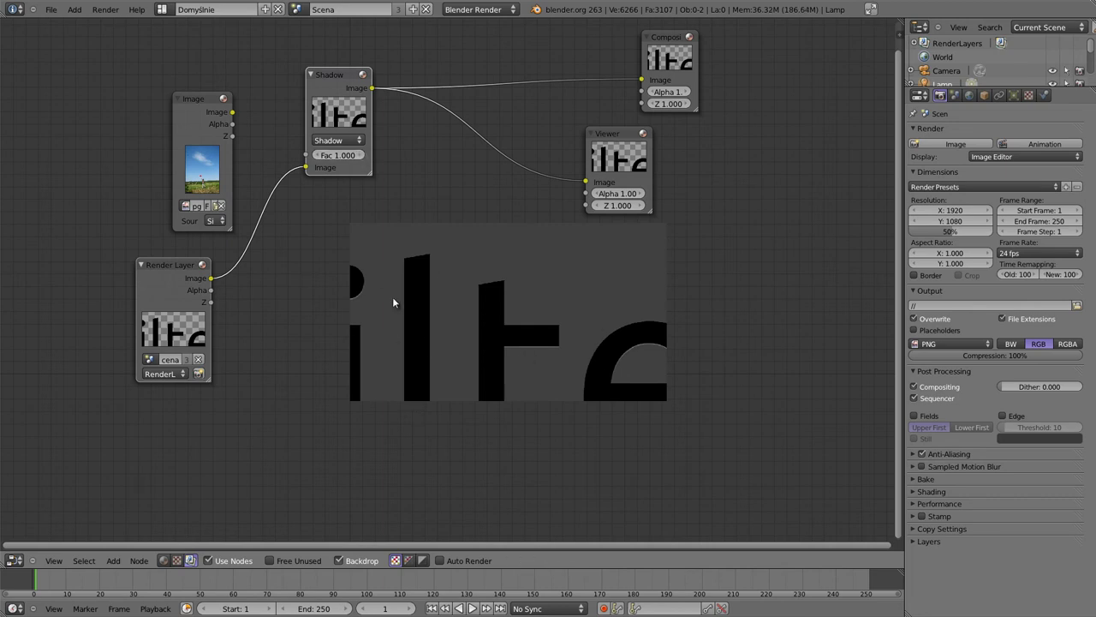
Step: Enlarge the backdrop and pan across to inspect the shadowed letter edges
key(alt+v)
key(alt+v)
key(alt+v)
key(alt+v)
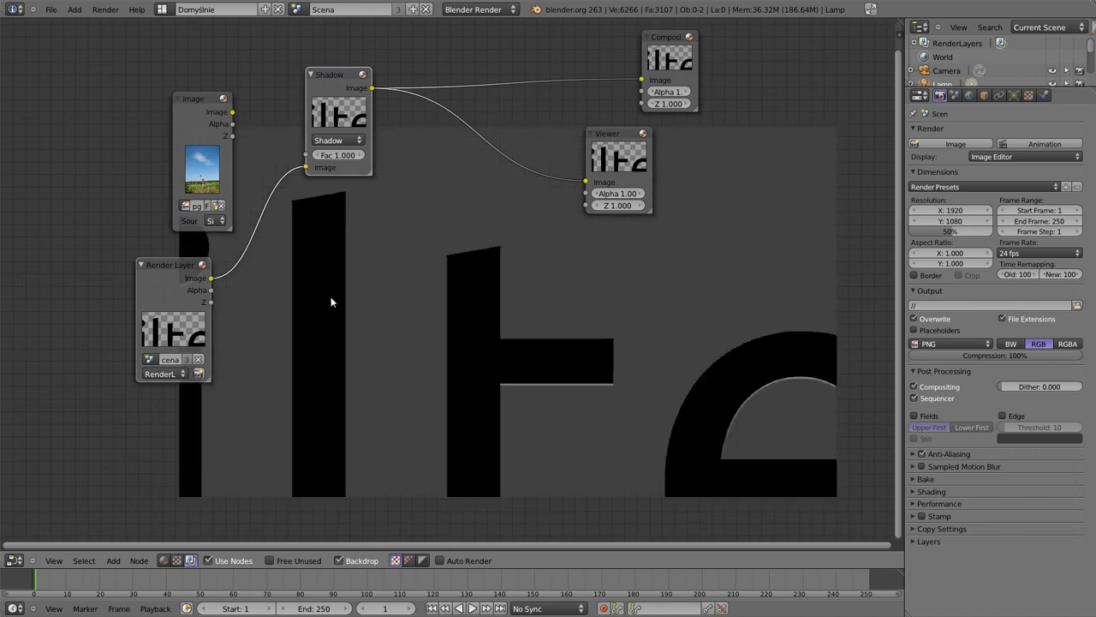
alt+middle_drag(317, 311, 421, 340)
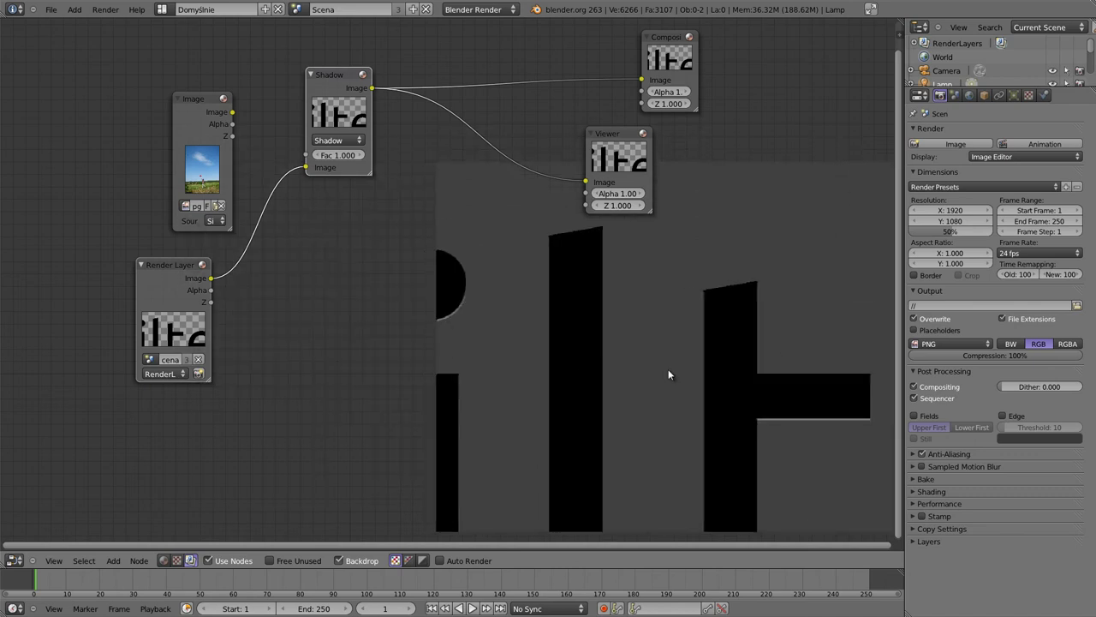
mouse_move(637, 370)
alt+middle_down()
mouse_move(520, 316)
mouse_move(423, 354)
alt+middle_up()
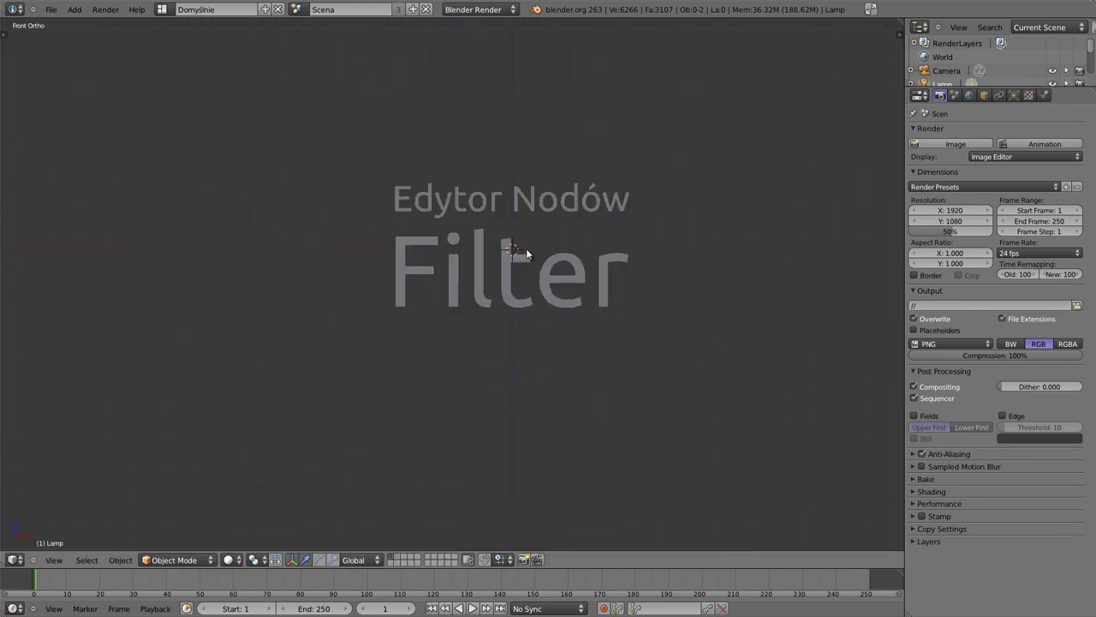
Step: Orbit the 3D view and move the lamp lower along the Z axis
scroll(527, 250, down, 5)
mouse_move(514, 247)
middle_down()
mouse_move(472, 281)
mouse_move(618, 263)
mouse_move(625, 367)
middle_up()
drag(558, 173, 562, 249)
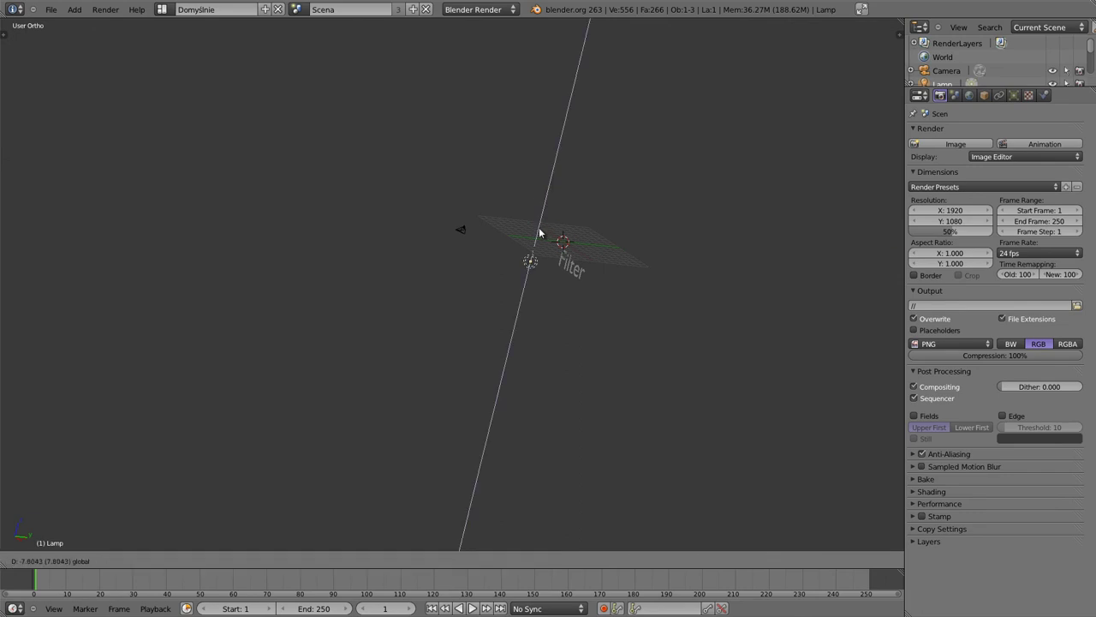
mouse_move(566, 231)
middle_down()
mouse_move(600, 347)
mouse_move(495, 205)
mouse_move(467, 251)
middle_up()
Step: Re-render the Filter text with F12, return to the compositor, and set Shadow Fac to 0
key(F12)
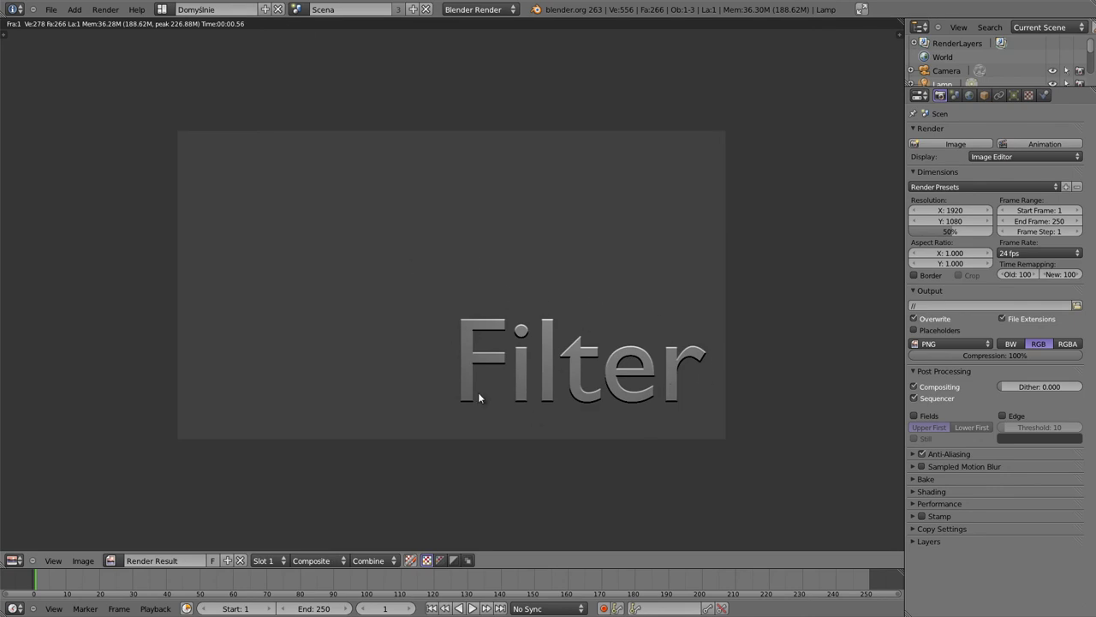
key(Escape)
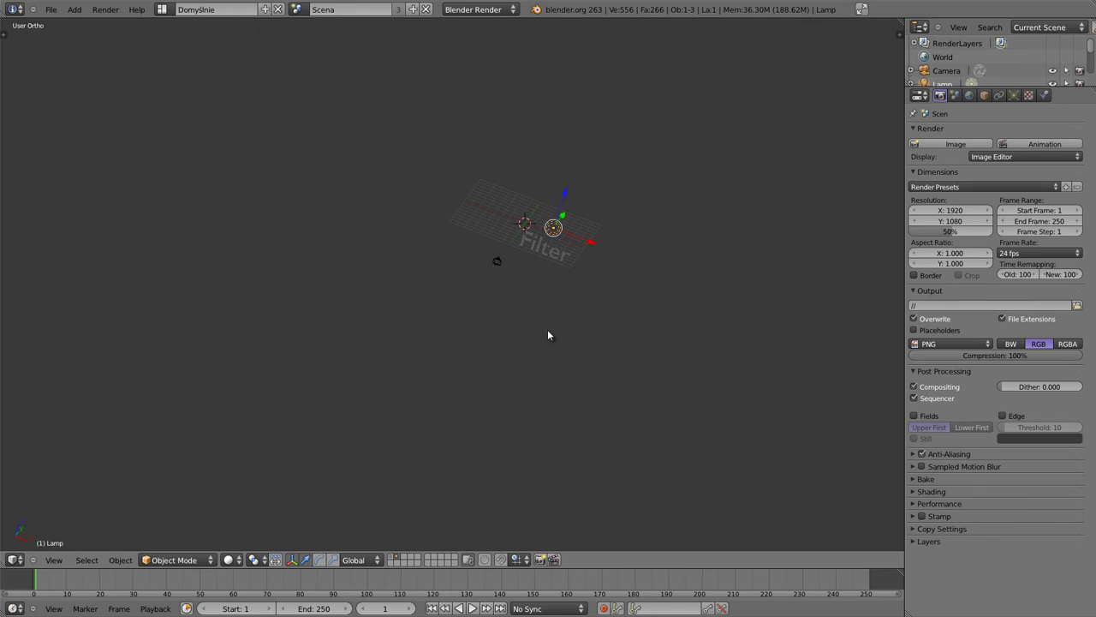
key(shift+F3)
drag(337, 155, 309, 155)
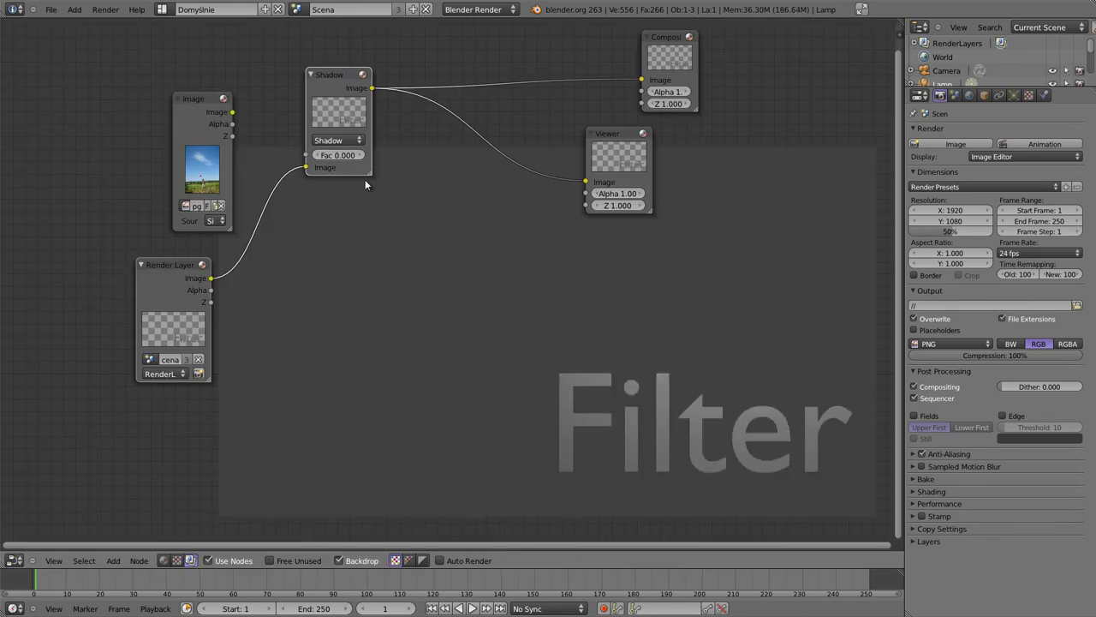
Step: Enlarge the Filter text preview and raise the Shadow factor through 0.200 and 0.500 to 0.600
key(alt+v)
key(alt+v)
key(alt+v)
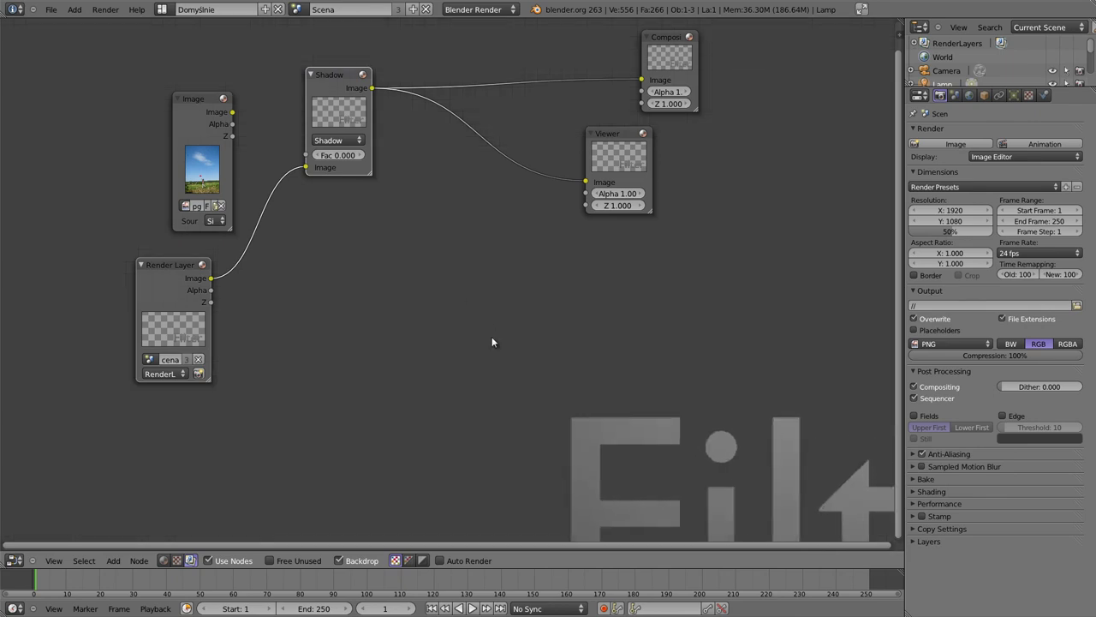
key(alt+v)
key(alt+v)
mouse_move(651, 470)
alt+middle_down()
mouse_move(617, 429)
mouse_move(405, 270)
alt+middle_up()
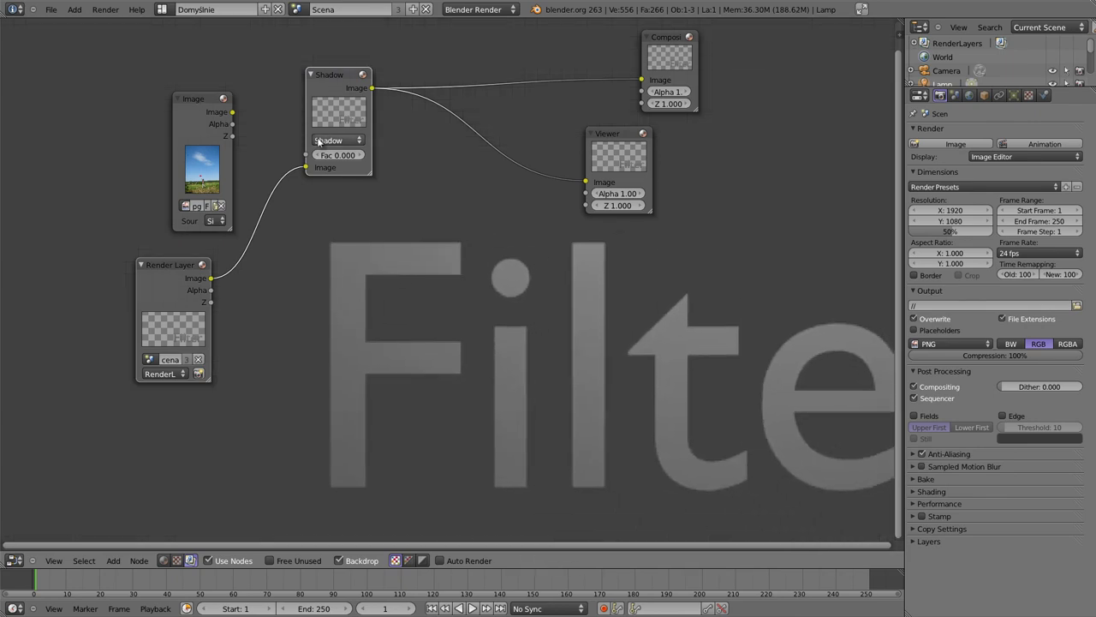
drag(356, 159, 368, 160)
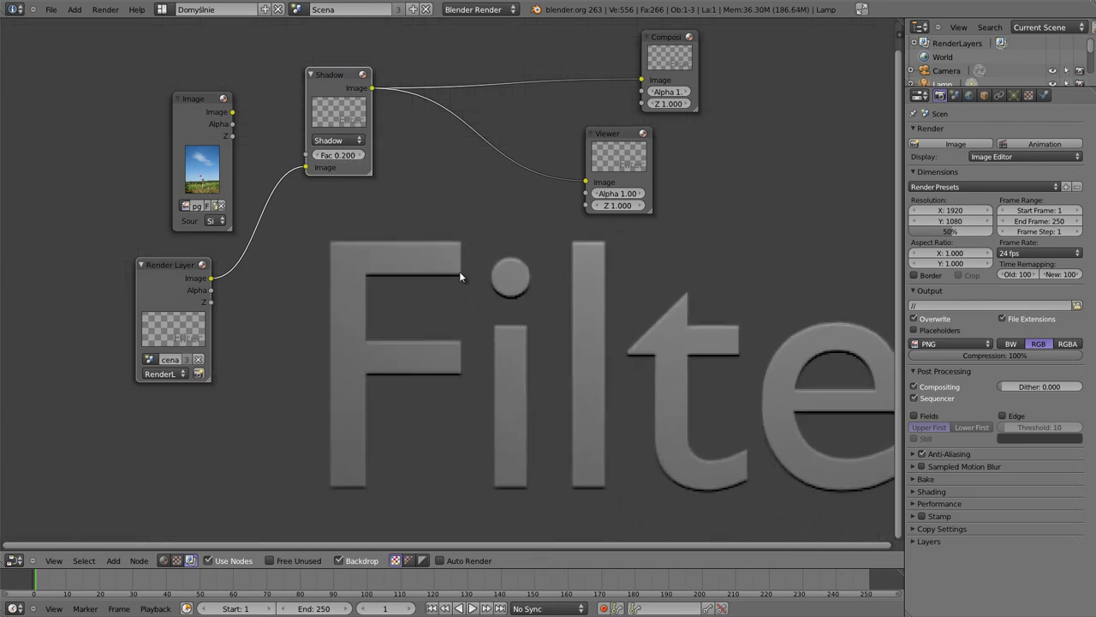
drag(350, 166, 361, 168)
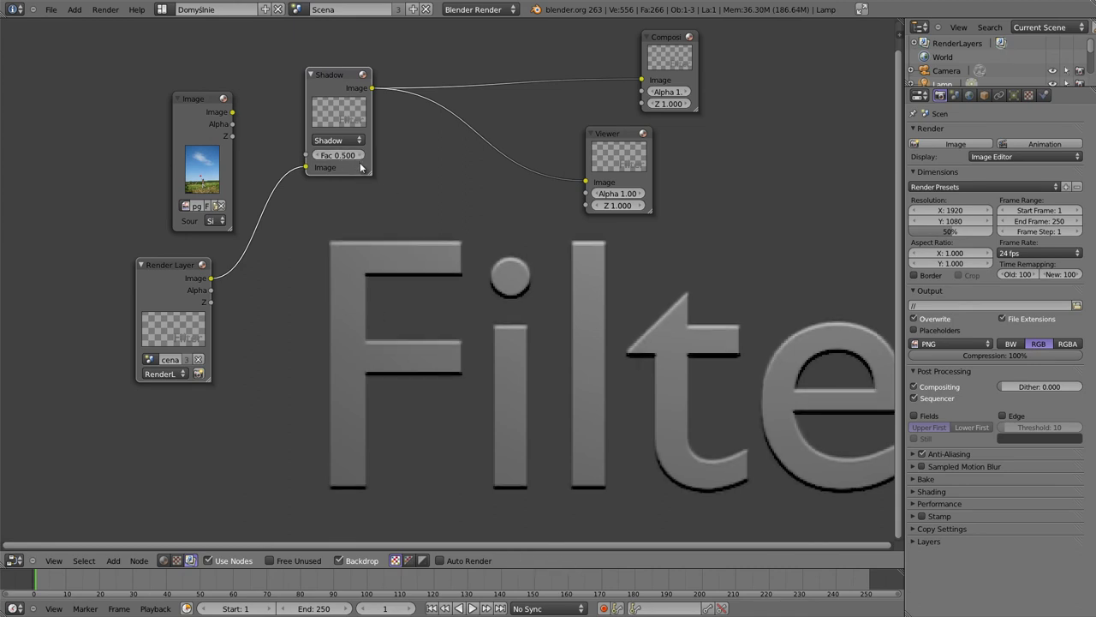
drag(347, 157, 360, 156)
Step: Switch the filter to Sobel and move the node off its Composite link
click(334, 145)
click(338, 104)
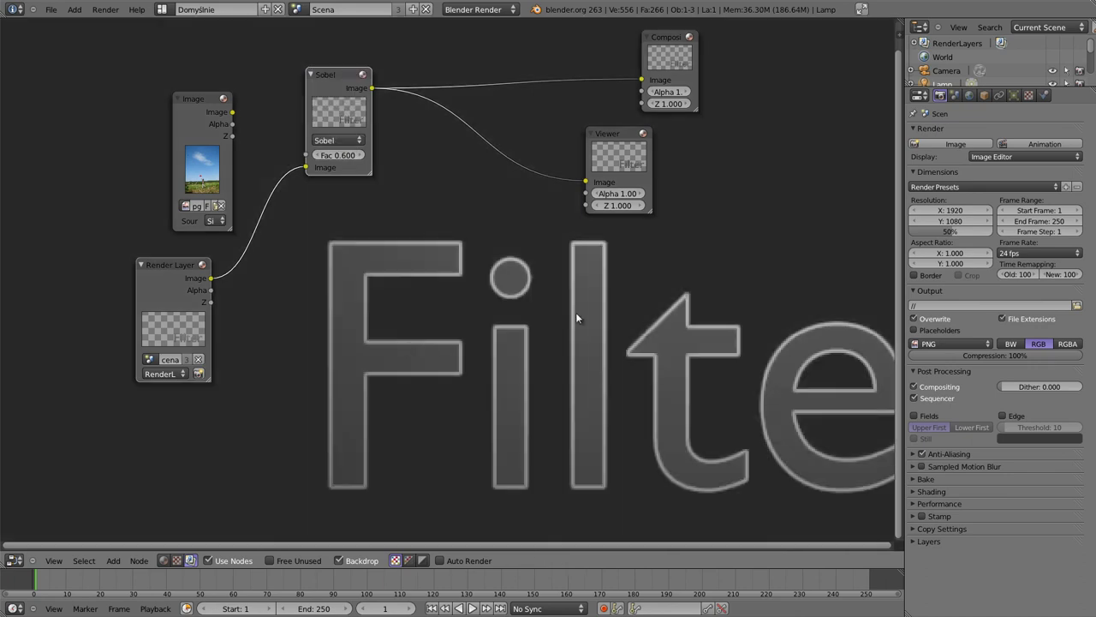
drag(336, 77, 314, 84)
ctrl+right_drag(445, 68, 502, 135)
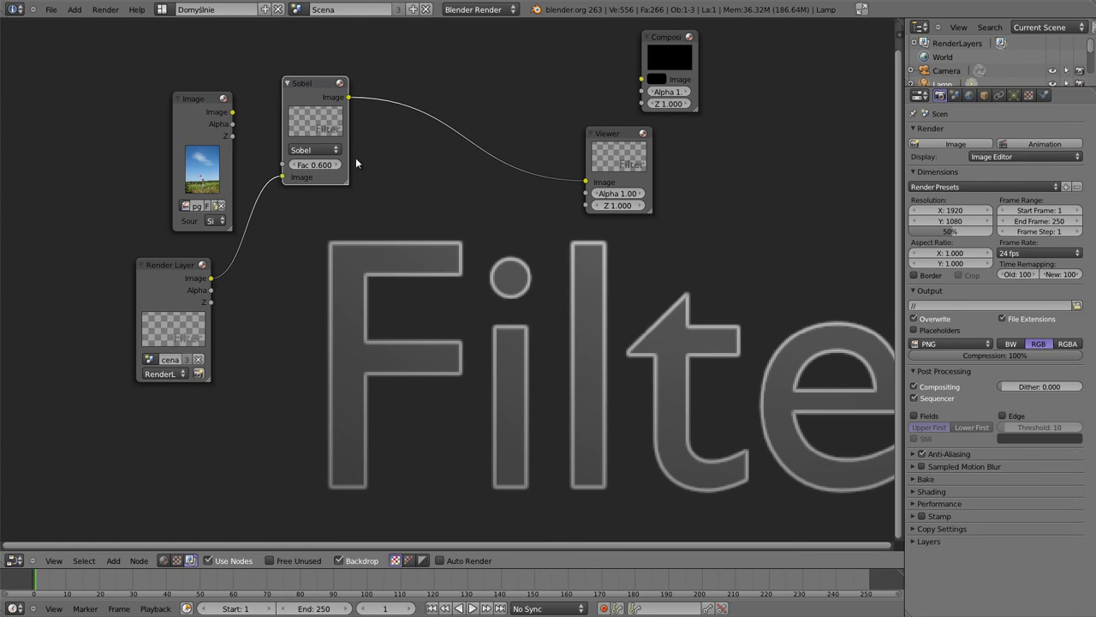
Step: Duplicate the Sobel node, insert it before the Viewer, and set the copy to Shadow
drag(316, 83, 311, 79)
key(shift+d)
click(436, 78)
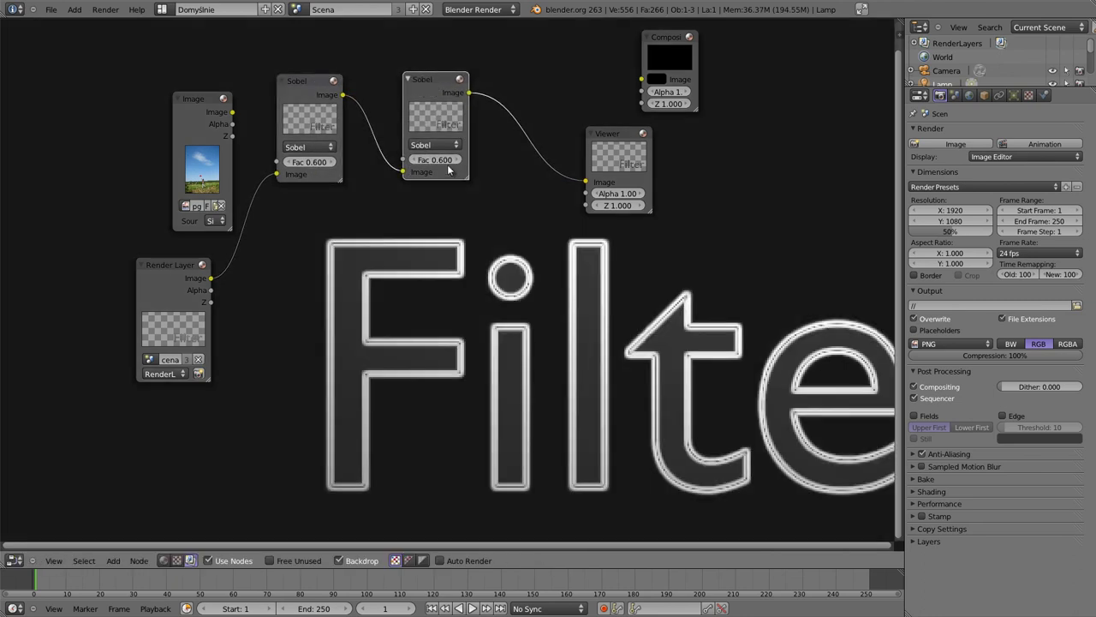
click(437, 145)
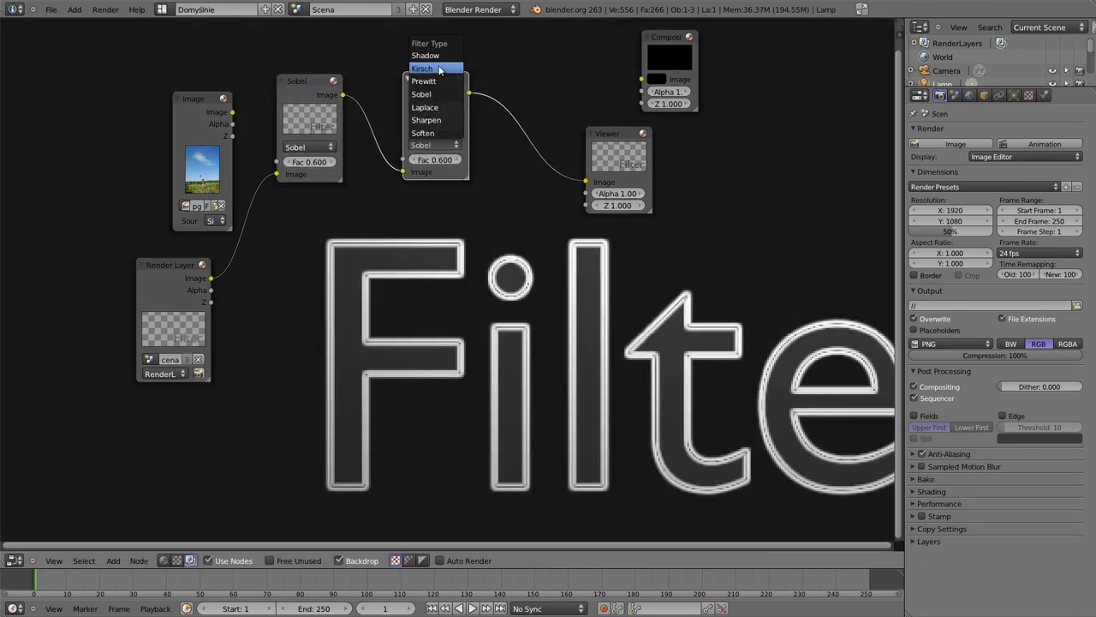
click(432, 55)
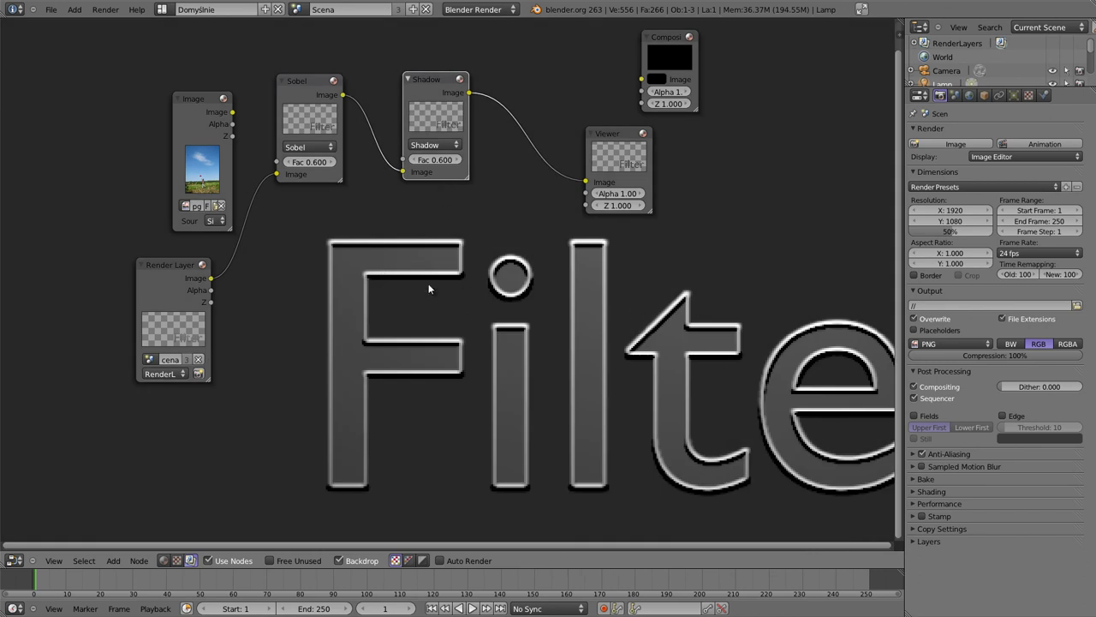
Step: Shrink and reposition the backdrop to show the whole embossed Filter word
alt+middle_drag(621, 359, 441, 343)
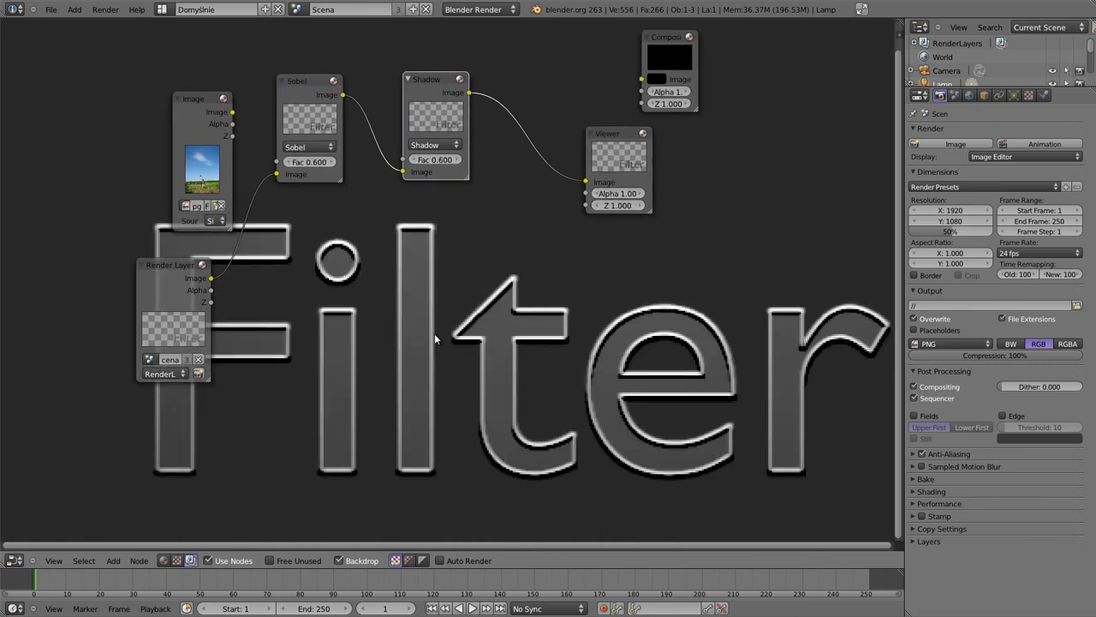
key(v)
key(v)
key(v)
alt+middle_drag(434, 333, 704, 437)
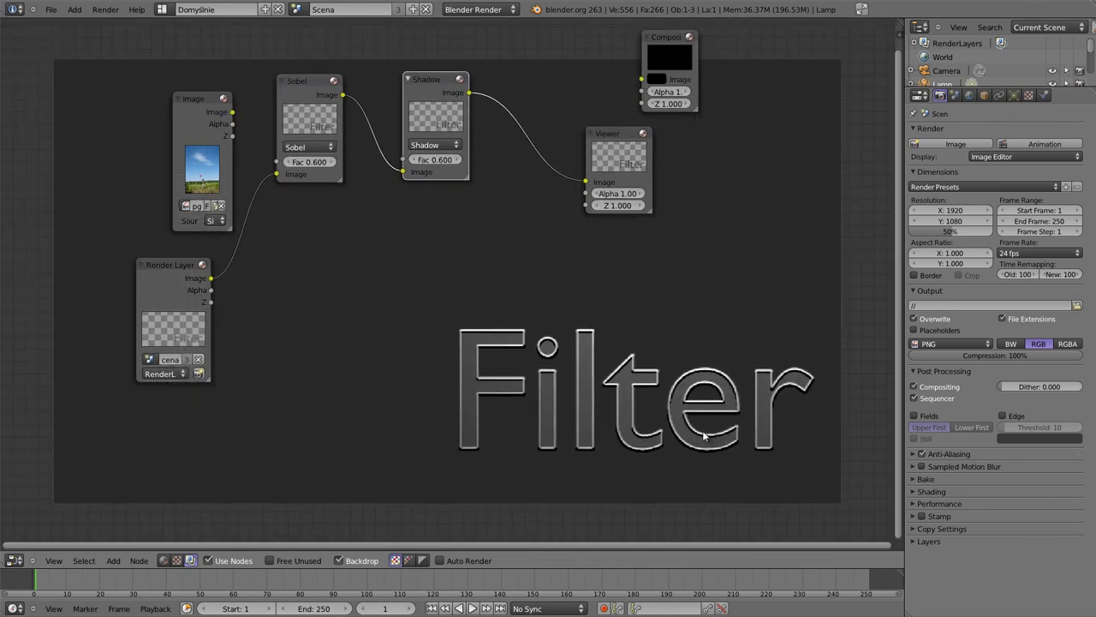
drag(309, 81, 316, 107)
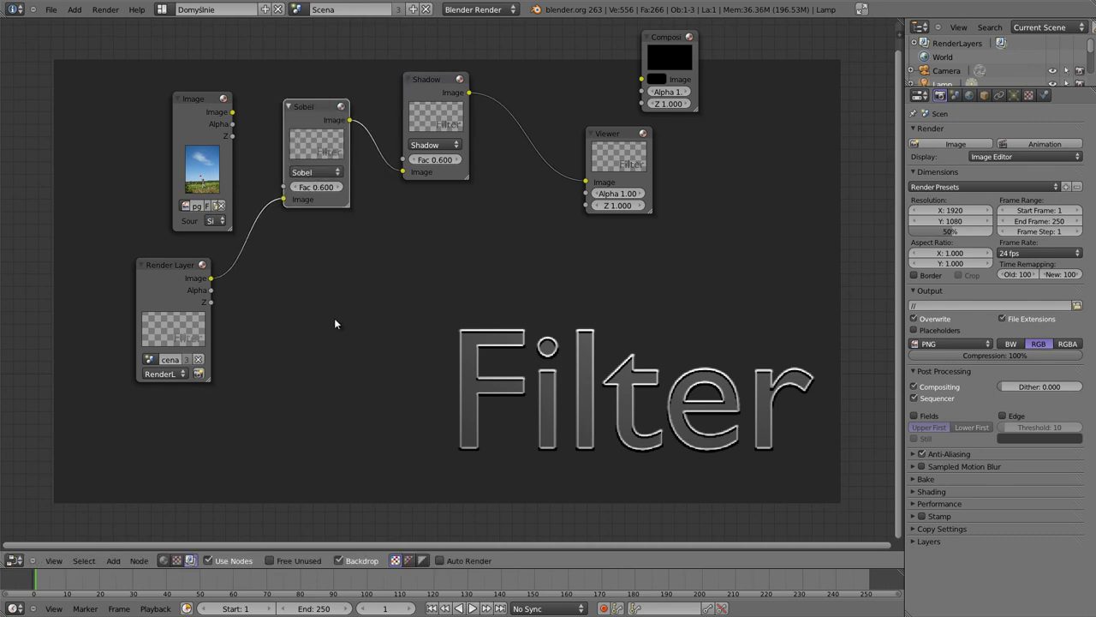
key(shift+a)
mouse_move(305, 374)
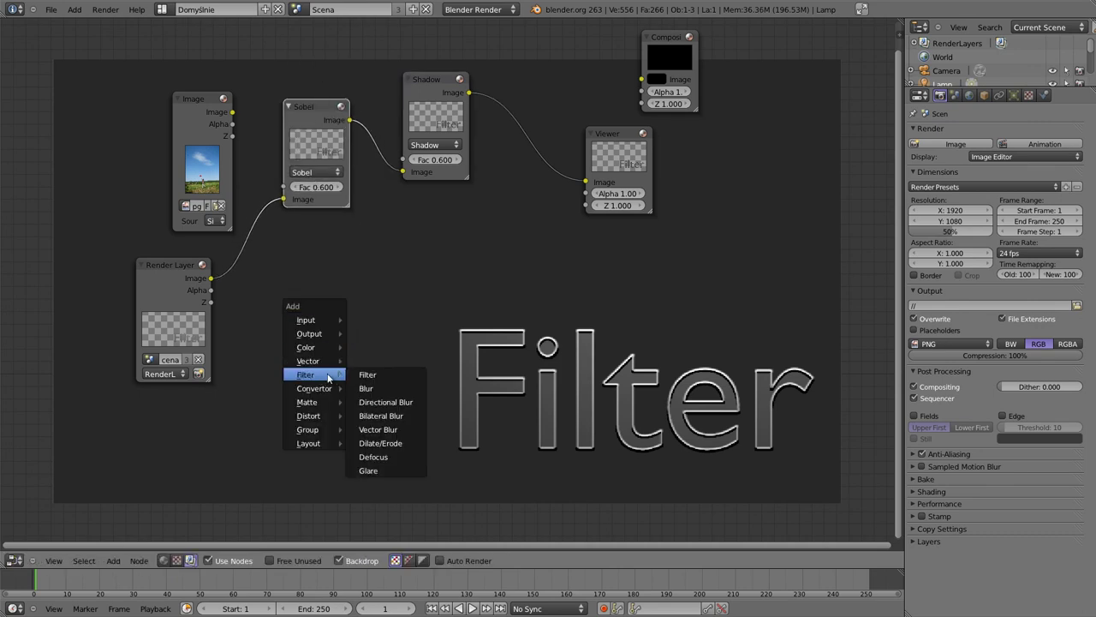
Step: Shift the stray Composite node slightly down-right, adding no new node to the Sobel–Shadow chain
key(Escape)
key(shift+a)
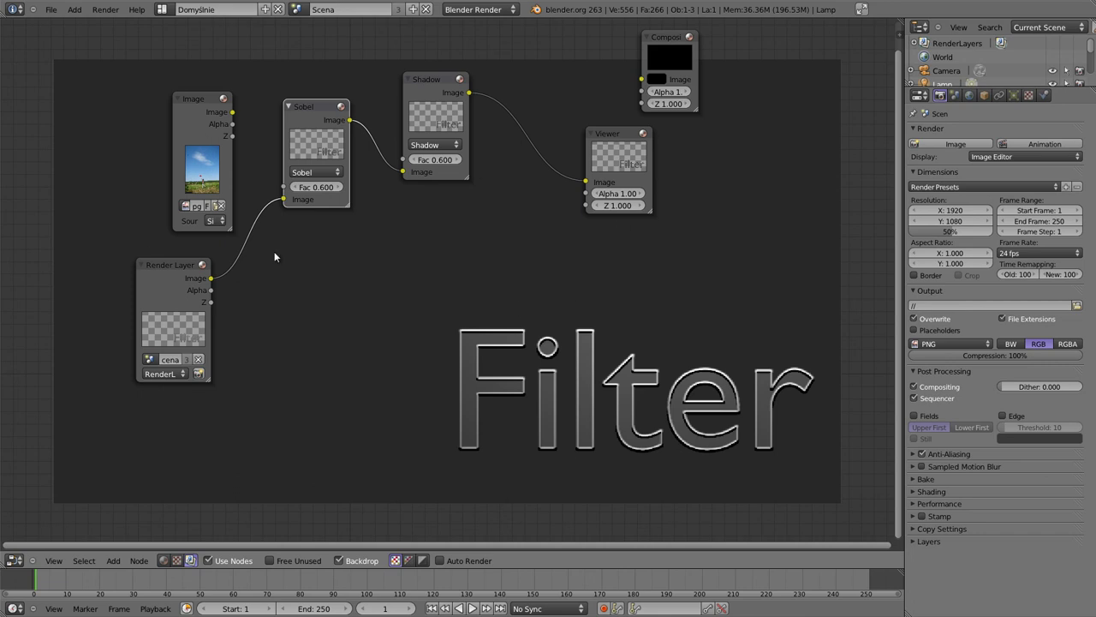
drag(672, 45, 710, 74)
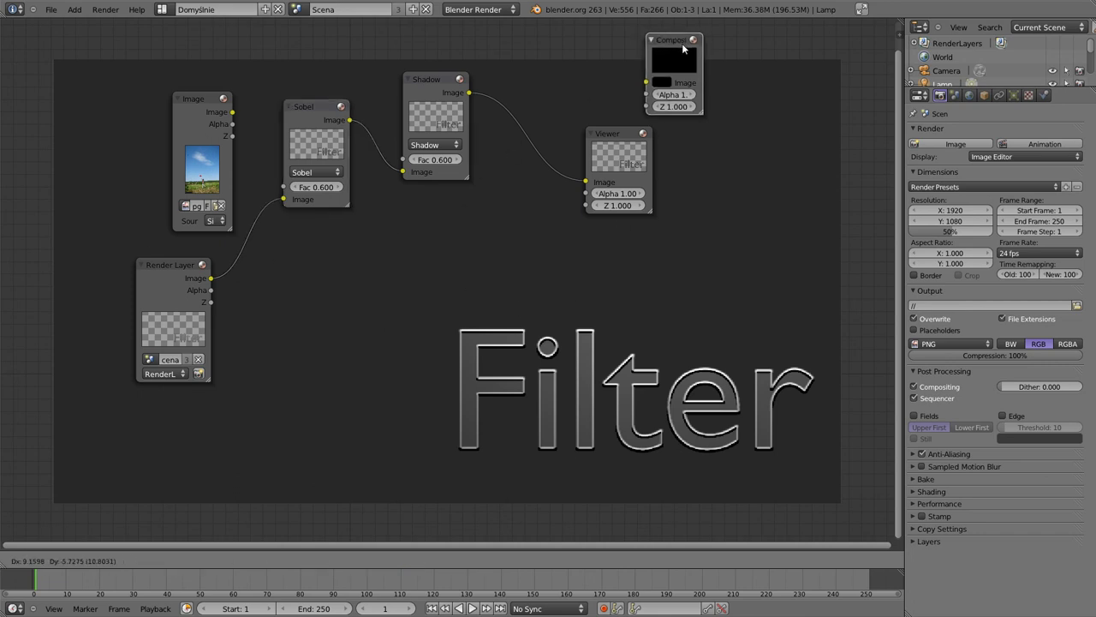